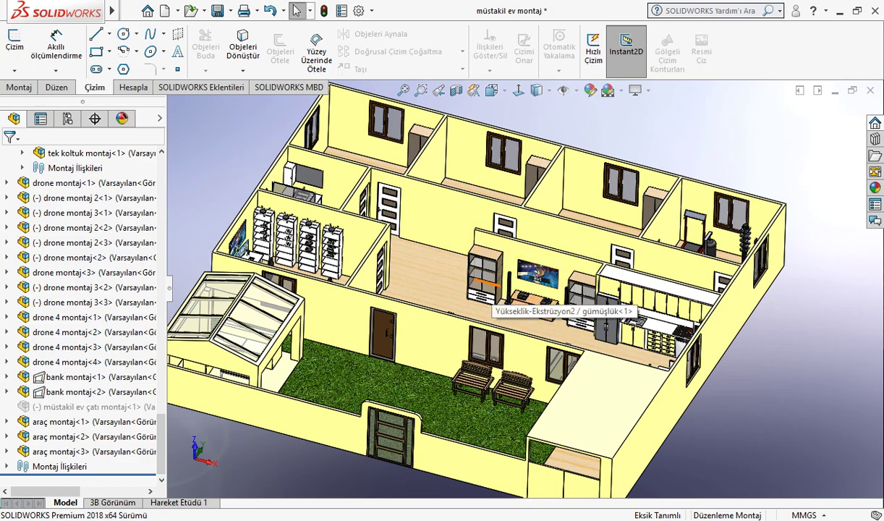
Zoom into the kitchen and select the mutfak dolabı 2 montaj cabinet sub-assembly
scroll(557, 293, down, 3)
scroll(557, 293, down, 2)
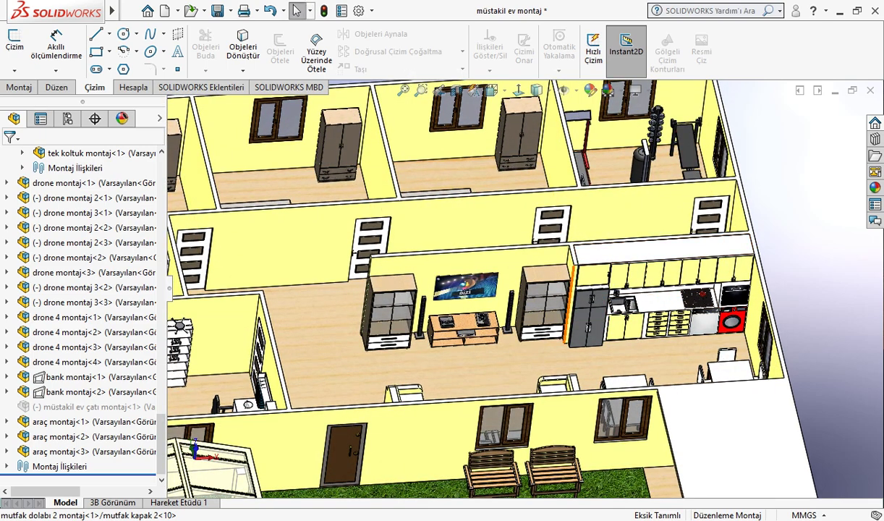
click(679, 244)
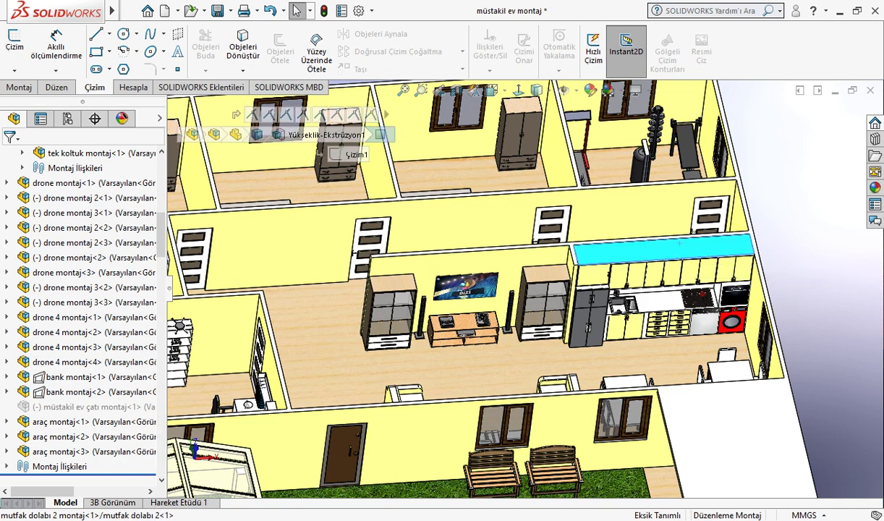
click(192, 134)
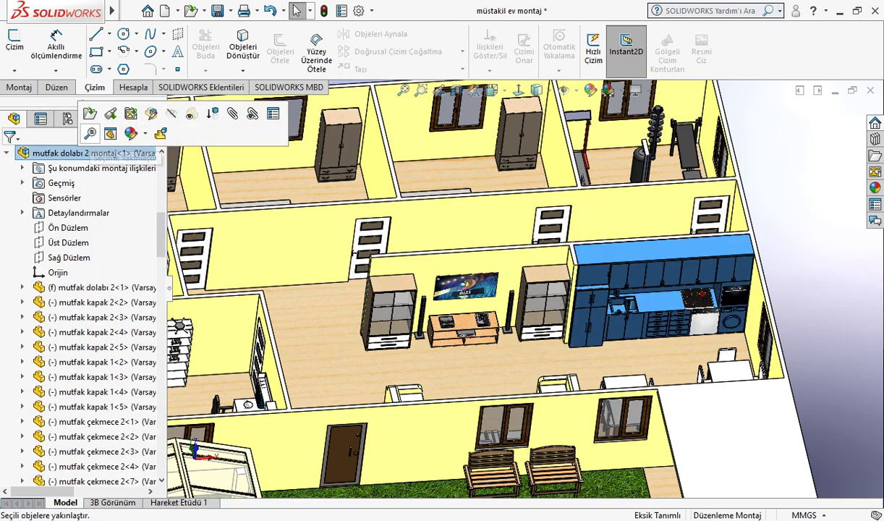
Open the mutfak dolabı 2 montaj sub-assembly in its own window
click(202, 107)
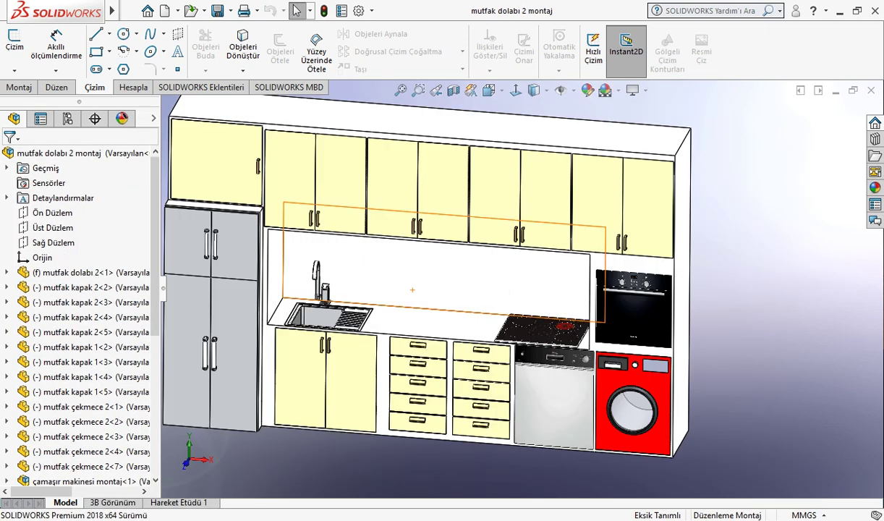
scroll(434, 297, up, 3)
scroll(436, 335, down, 2)
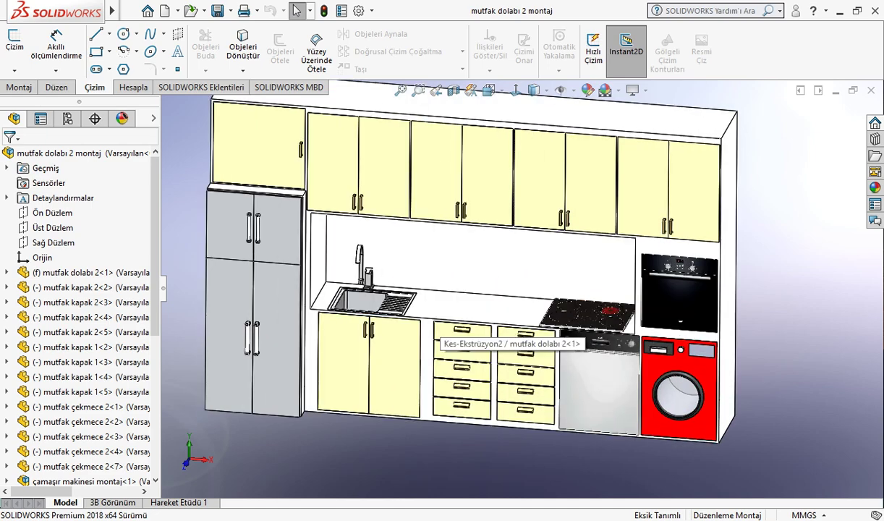
scroll(436, 335, up, 2)
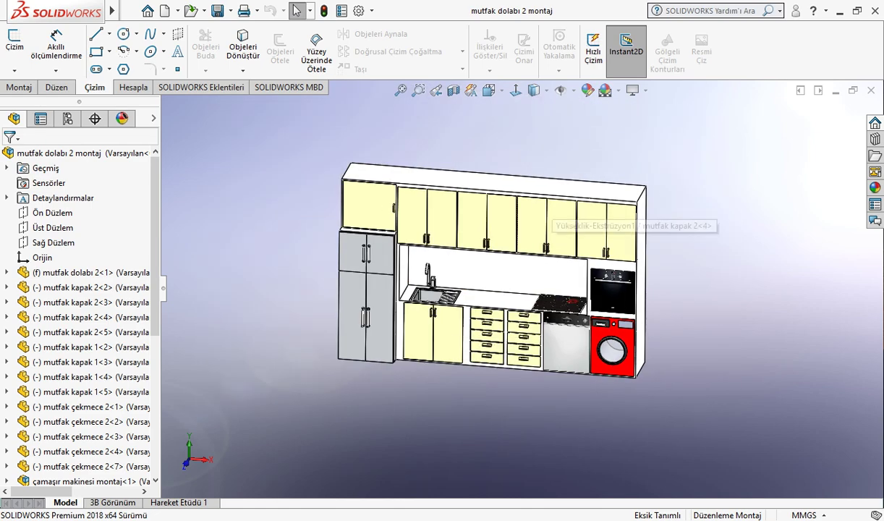
Select the cabinet body mutfak dolabı 2<1> and open it as a separate part
click(516, 183)
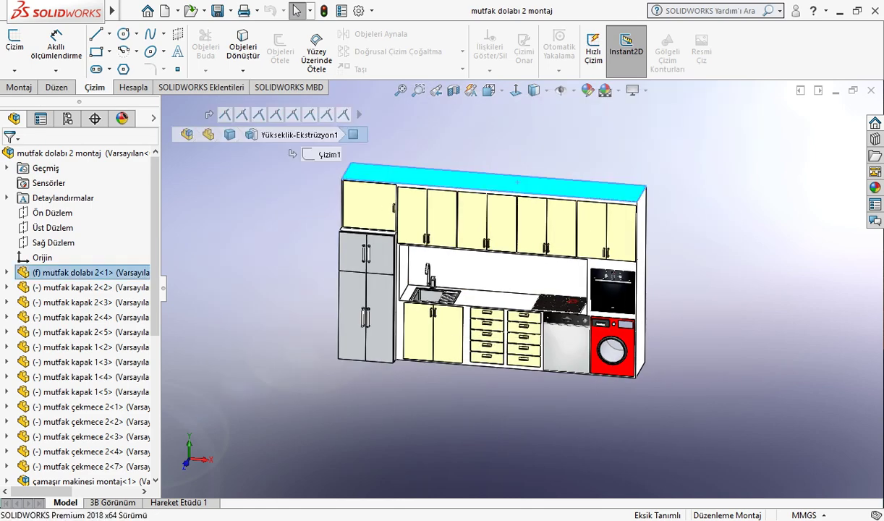
key(Escape)
scroll(537, 310, down, 3)
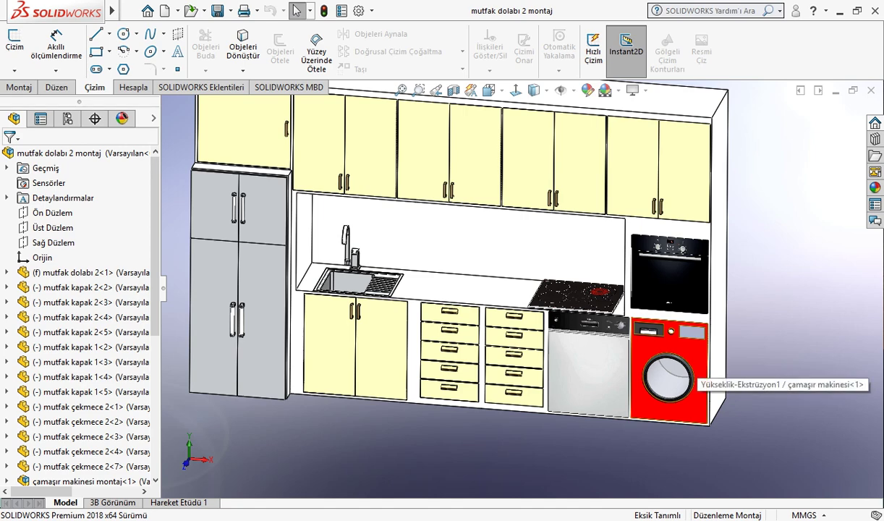
scroll(677, 354, up, 4)
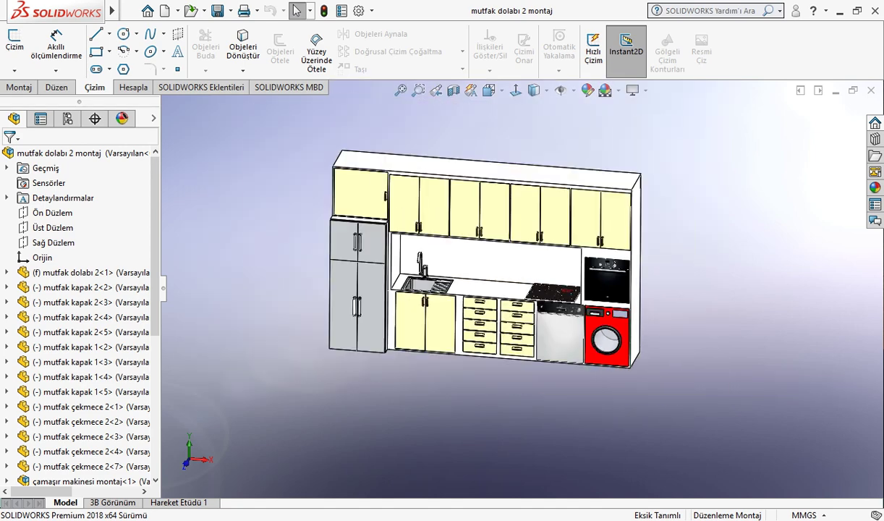
scroll(514, 217, down, 2)
scroll(510, 220, down, 1)
click(307, 150)
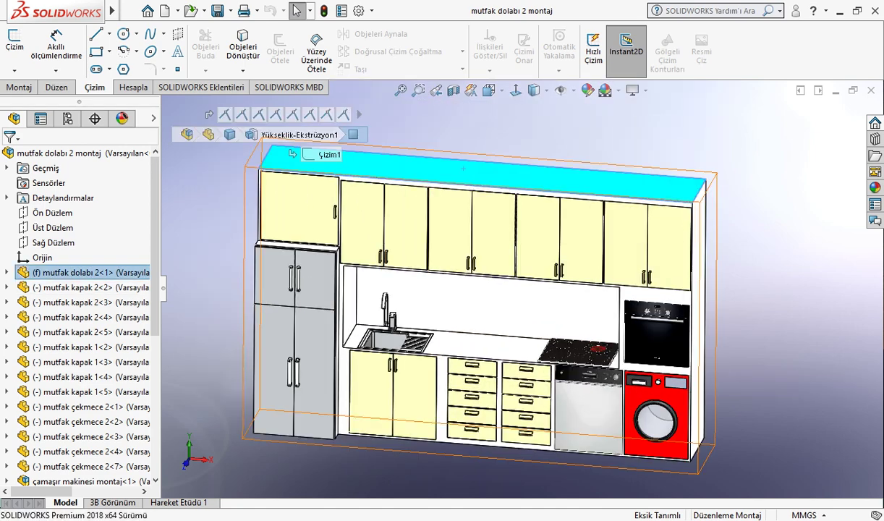
key(Escape)
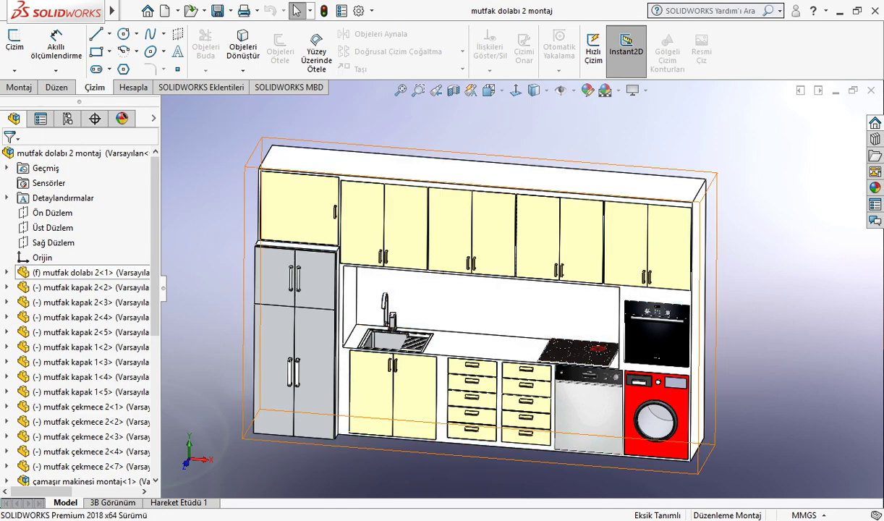
click(90, 272)
click(209, 134)
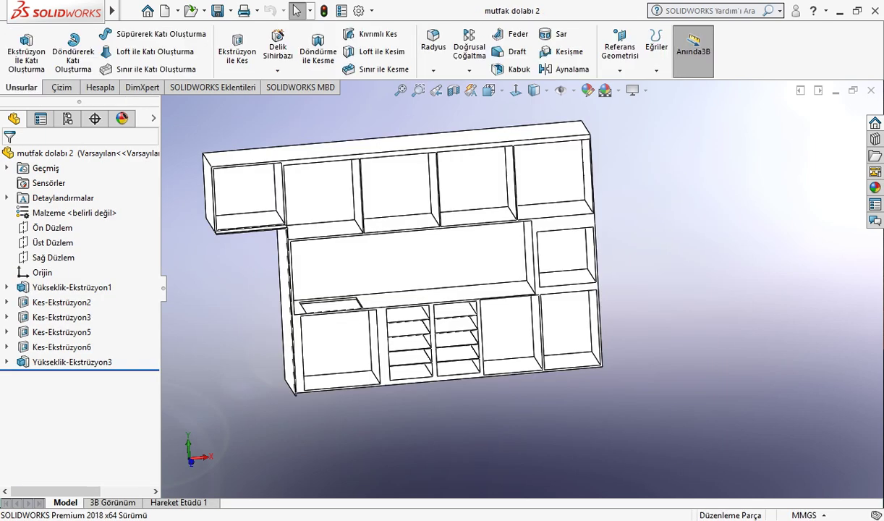
Roll the part back to just after Yükseklik-Ekstrüzyon1, leaving only the stepped block
mouse_move(470, 303)
middle_down()
mouse_move(463, 289)
mouse_move(499, 308)
mouse_move(499, 301)
middle_up()
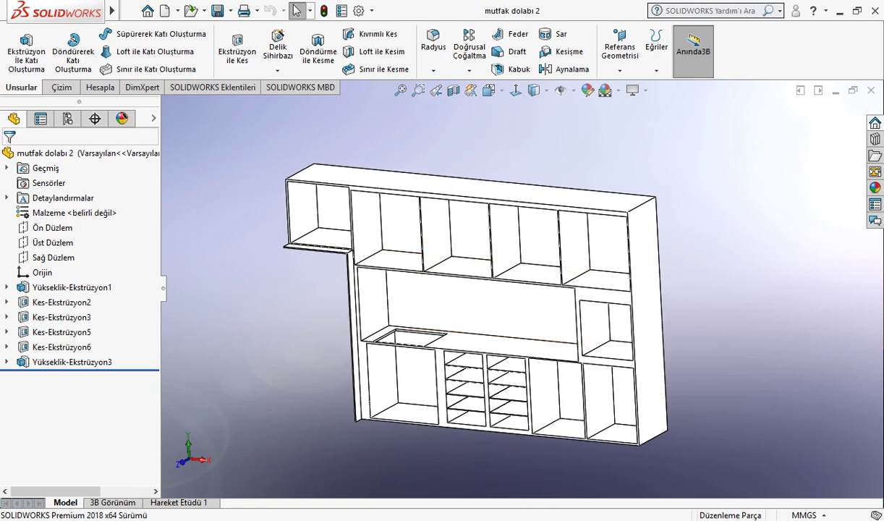
drag(80, 371, 80, 294)
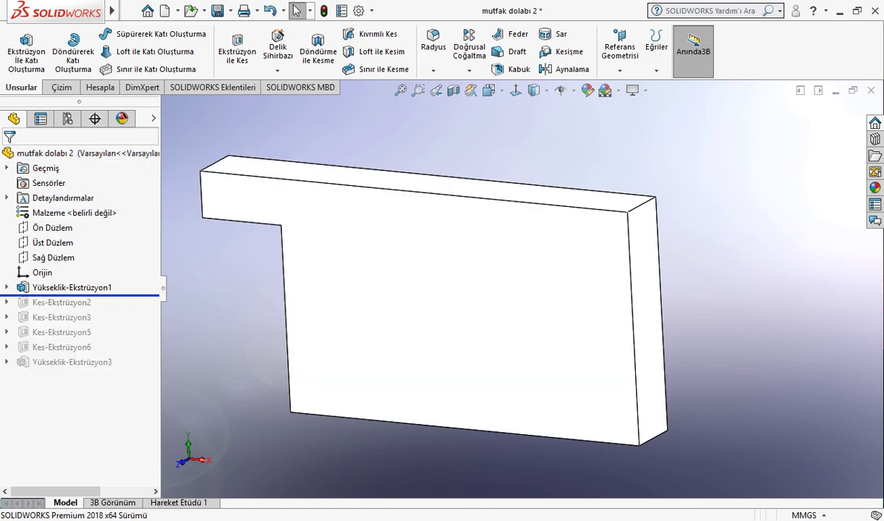
click(72, 287)
Review the Yükseklik-Ekstrüzyon1 base profile sketch without adding dimensions, then exit it
click(123, 251)
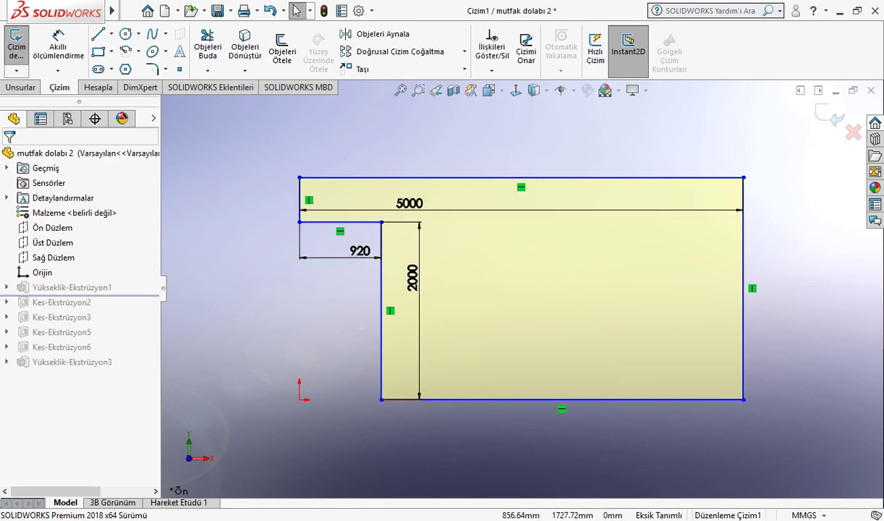
click(58, 36)
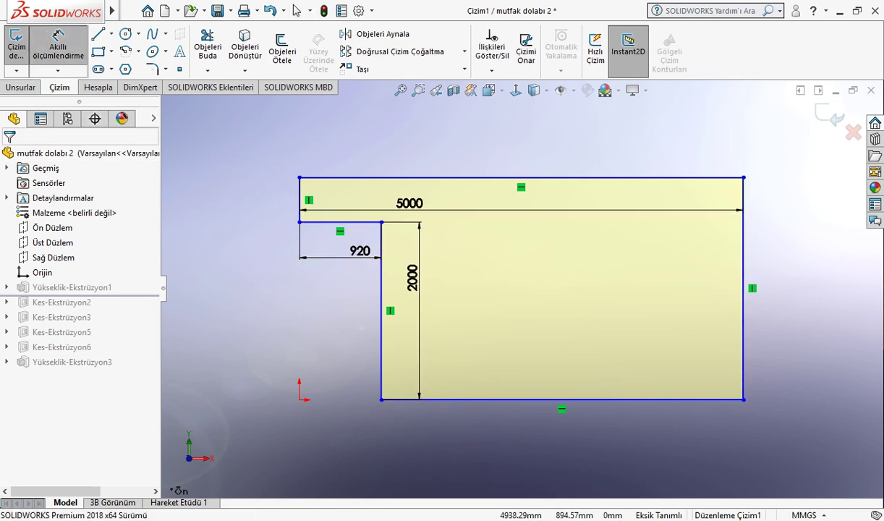
click(743, 304)
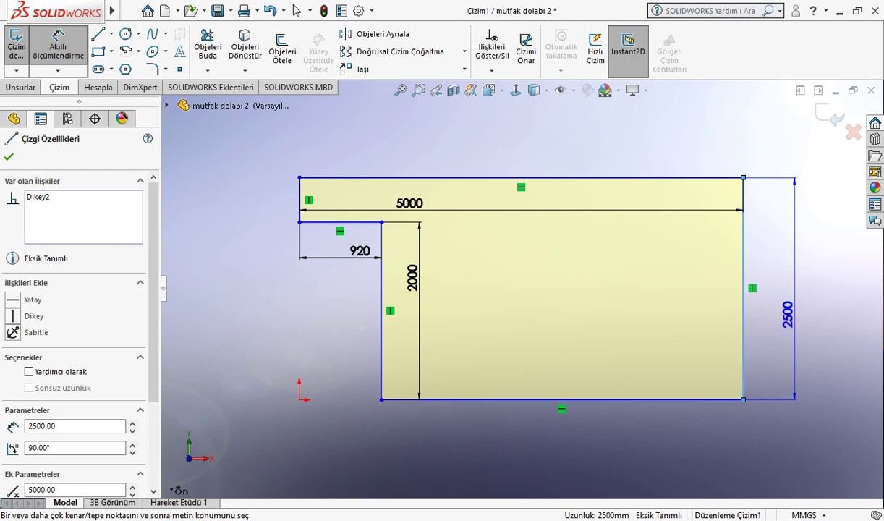
key(Escape)
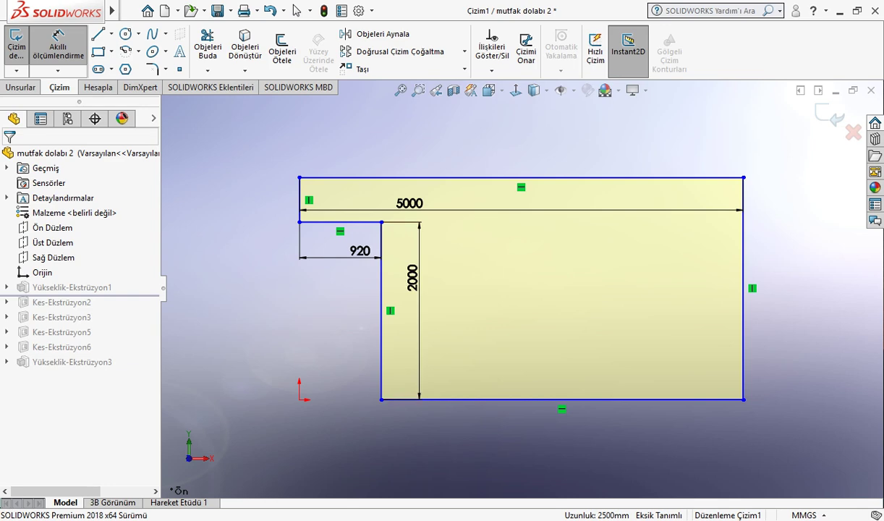
click(831, 114)
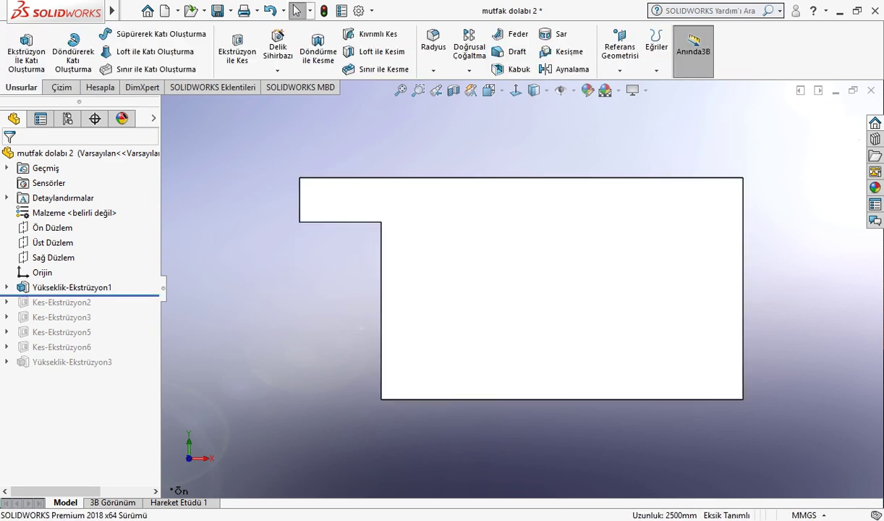
Roll forward past Kes-Ekstrüzyon2 and edit its sketch Çizim2
key(Down)
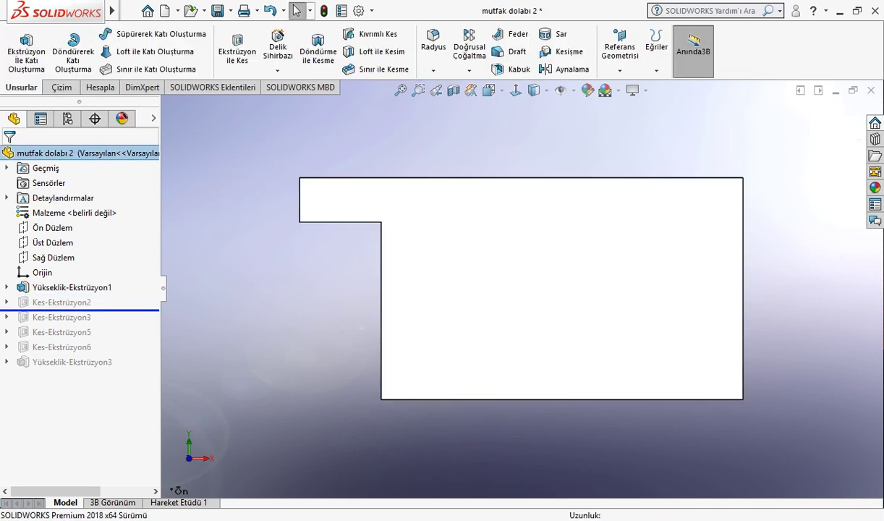
key(ctrl+7)
click(525, 218)
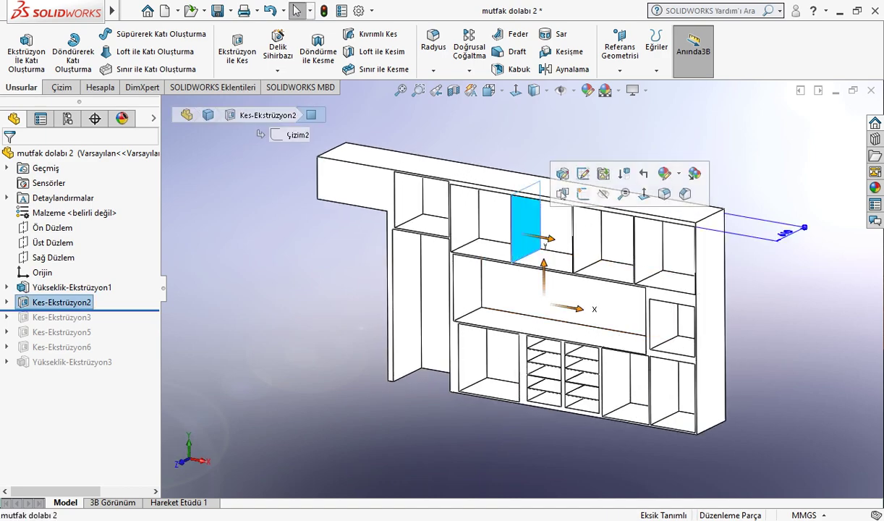
click(571, 176)
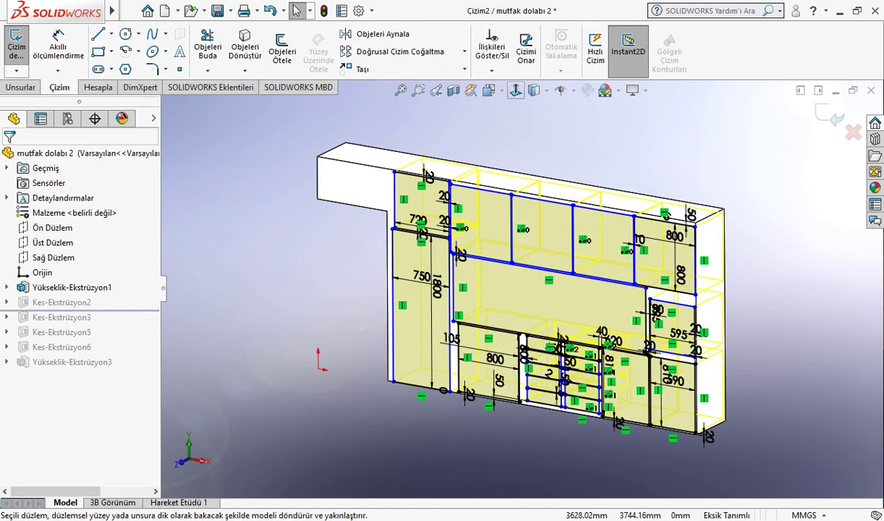
scroll(603, 214, down, 3)
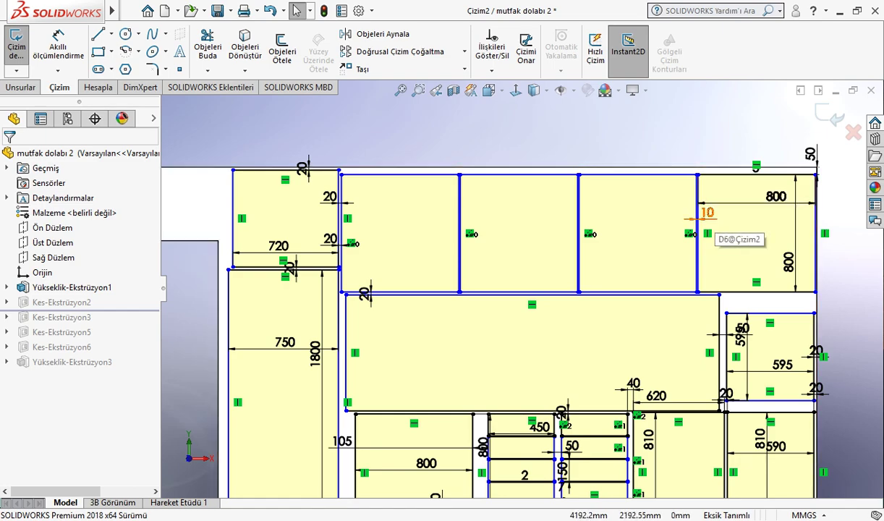
scroll(698, 337, up, 2)
scroll(698, 337, down, 2)
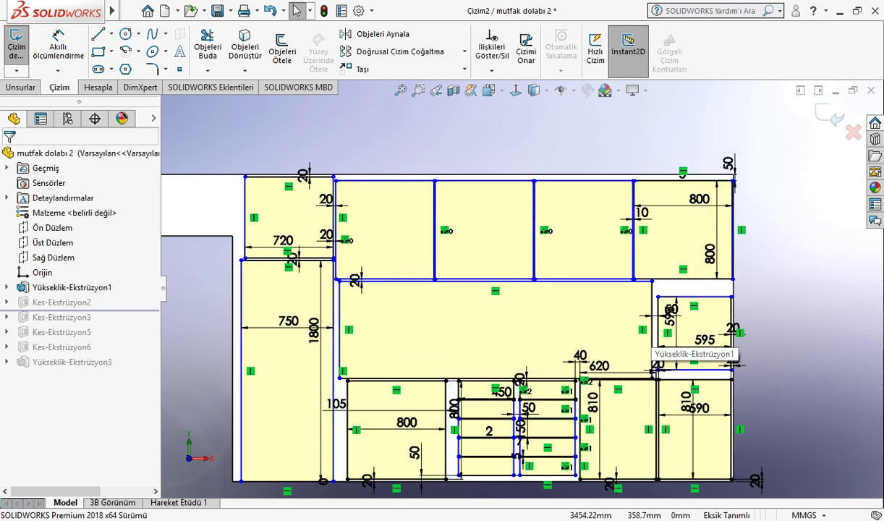
scroll(698, 337, down, 2)
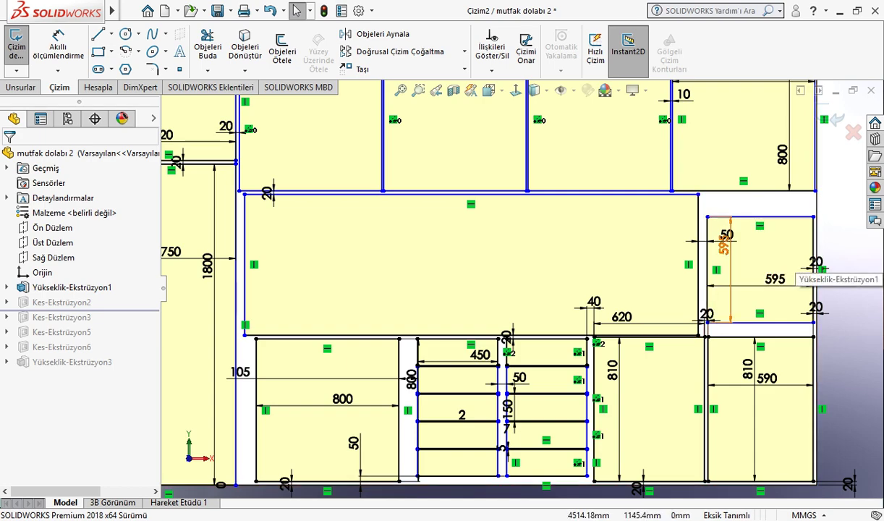
scroll(774, 233, down, 2)
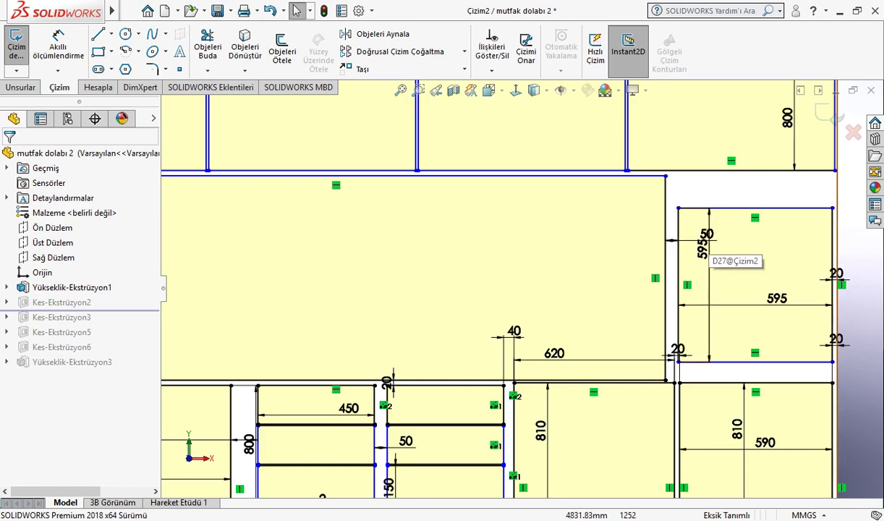
scroll(550, 304, up, 4)
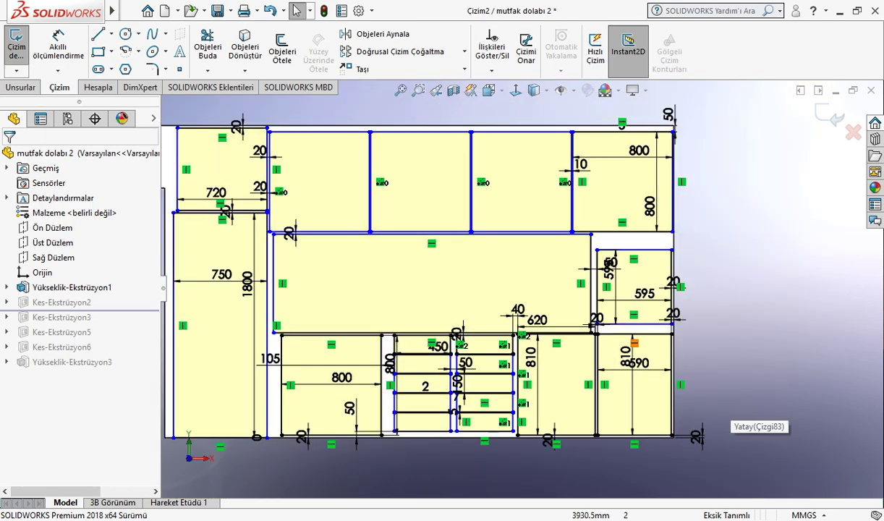
scroll(405, 296, up, 3)
scroll(579, 347, down, 3)
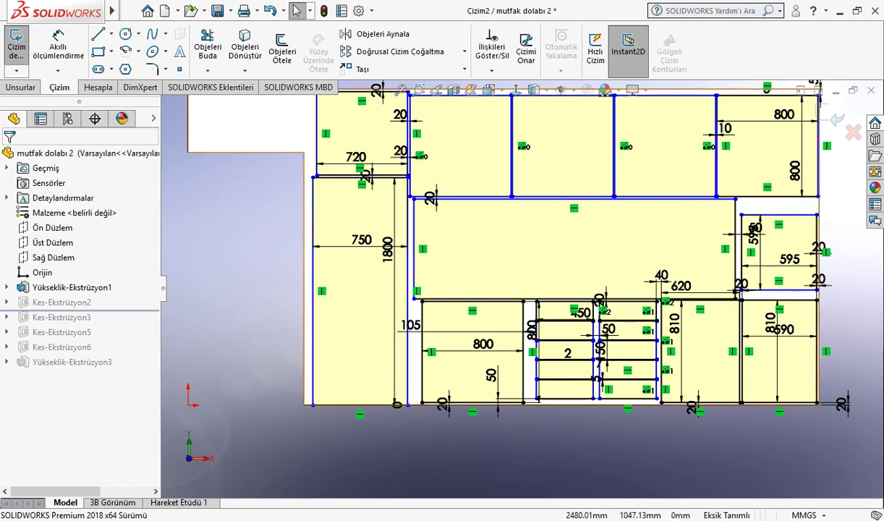
scroll(752, 398, down, 2)
scroll(641, 352, down, 2)
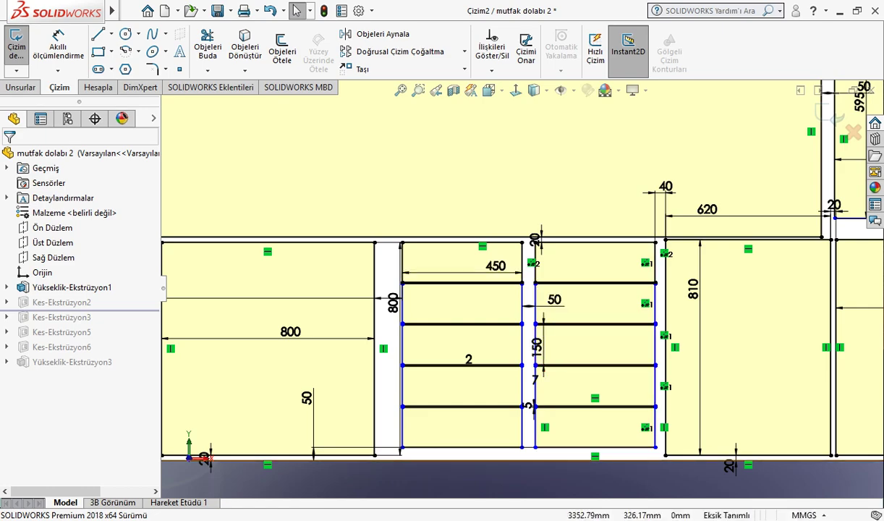
scroll(539, 285, up, 2)
scroll(539, 285, up, 1)
scroll(663, 293, down, 3)
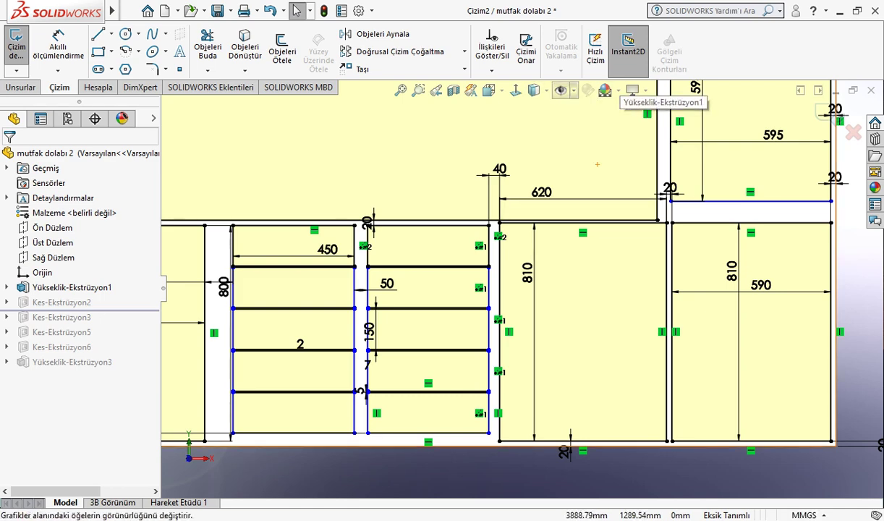
Hide the sketch relation markers and zoom around the Çizim2 dimensions
click(573, 91)
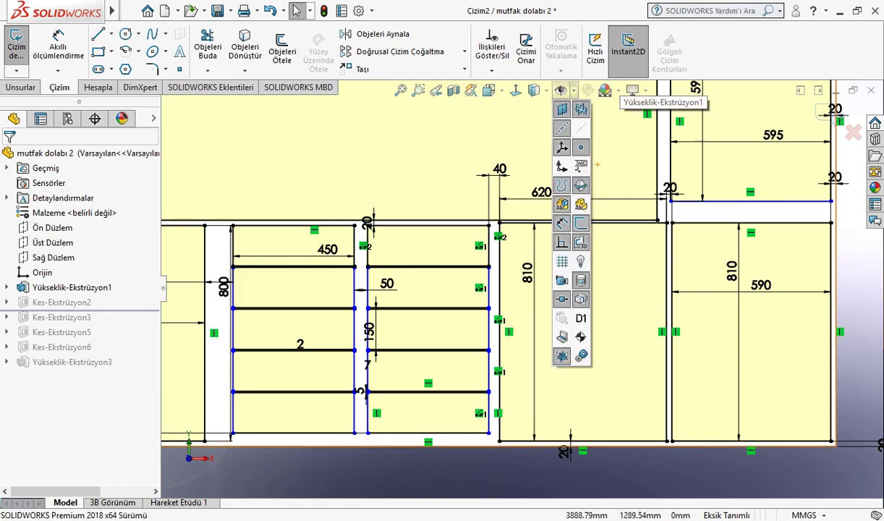
click(562, 223)
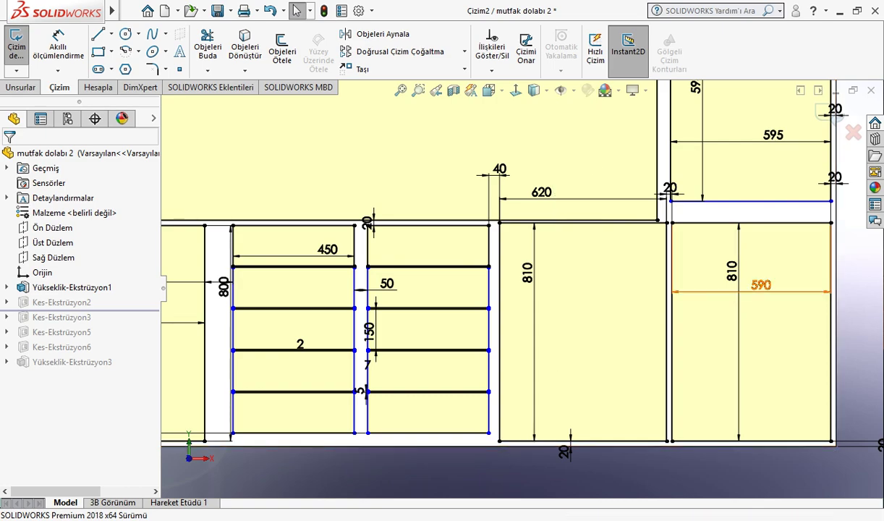
scroll(522, 289, up, 3)
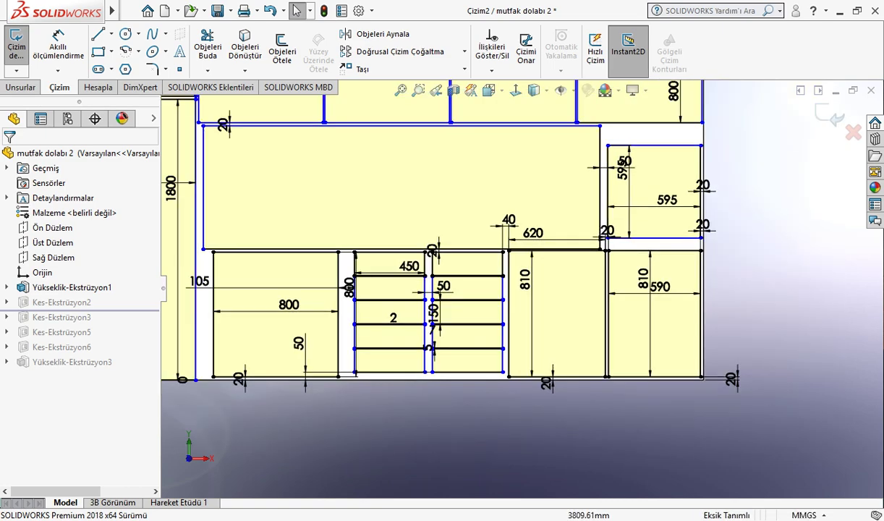
scroll(522, 289, up, 3)
scroll(296, 150, down, 3)
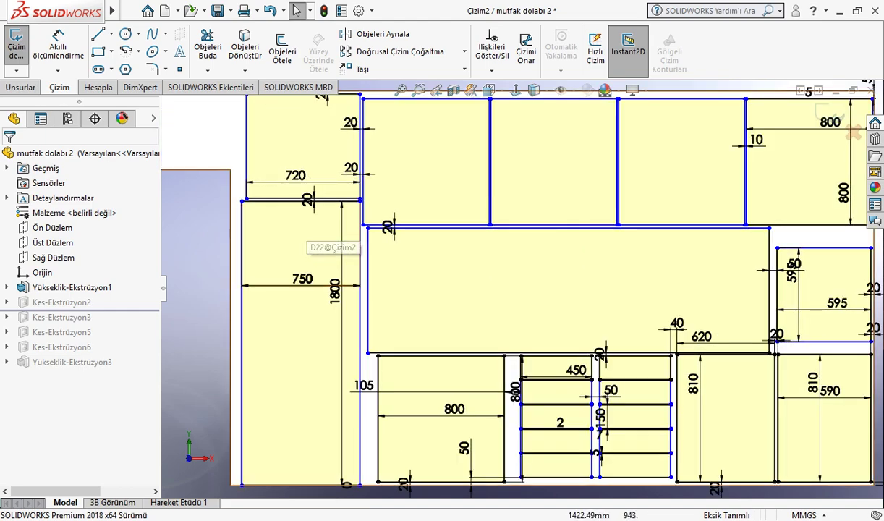
scroll(358, 286, up, 1)
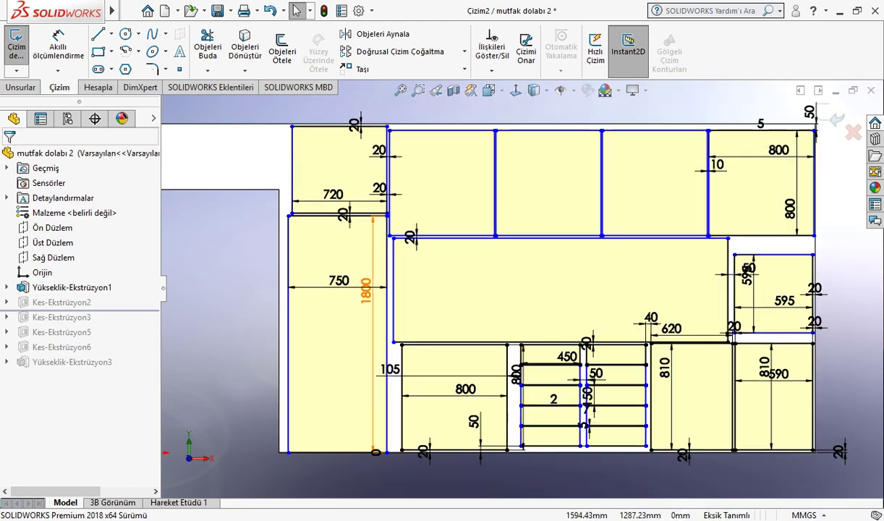
scroll(368, 208, down, 1)
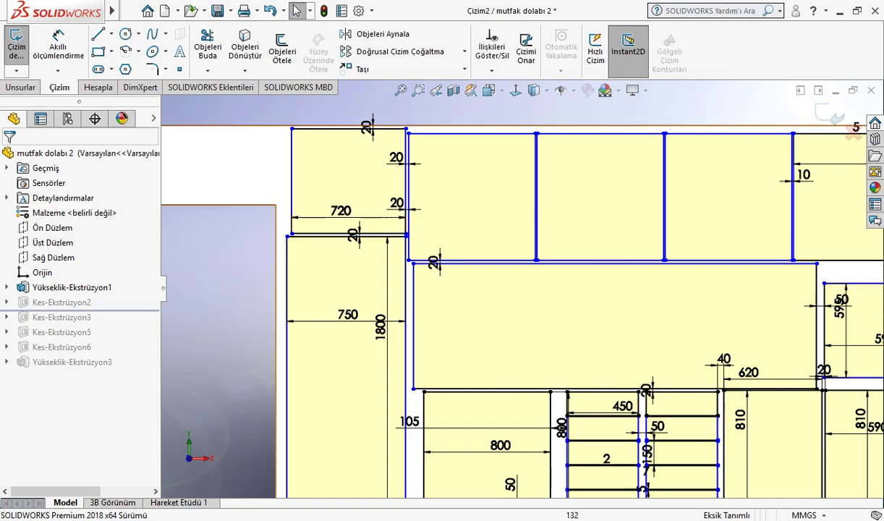
Exit Çizim2 so Kes-Ekstrüzyon2 rebuilds the compartments and drawer openings
scroll(499, 206, up, 2)
scroll(611, 235, down, 1)
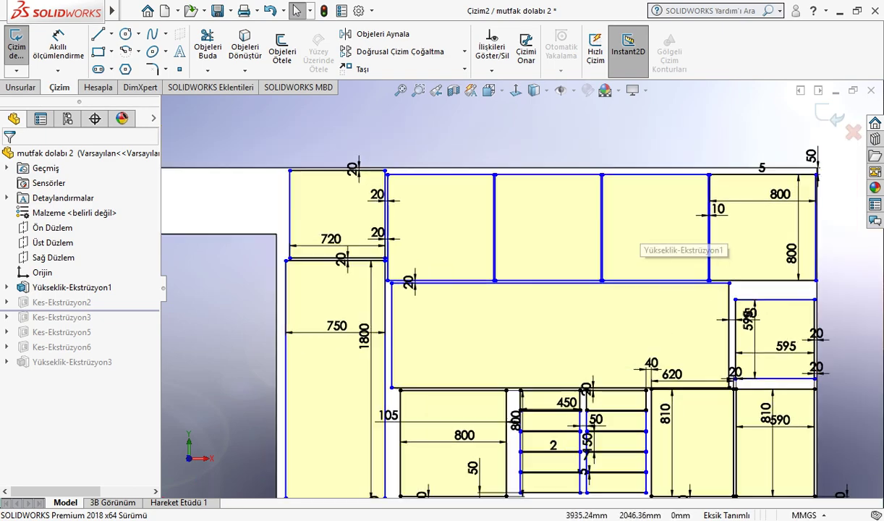
scroll(611, 235, down, 1)
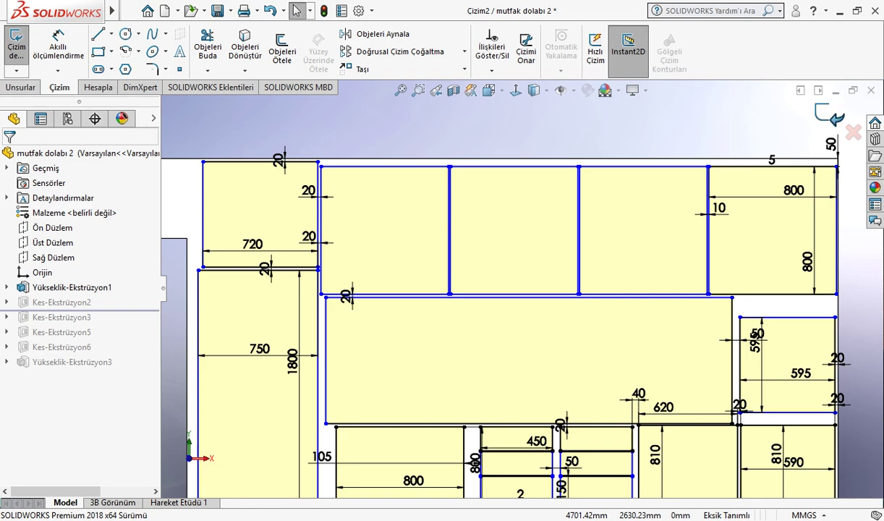
scroll(550, 288, up, 1)
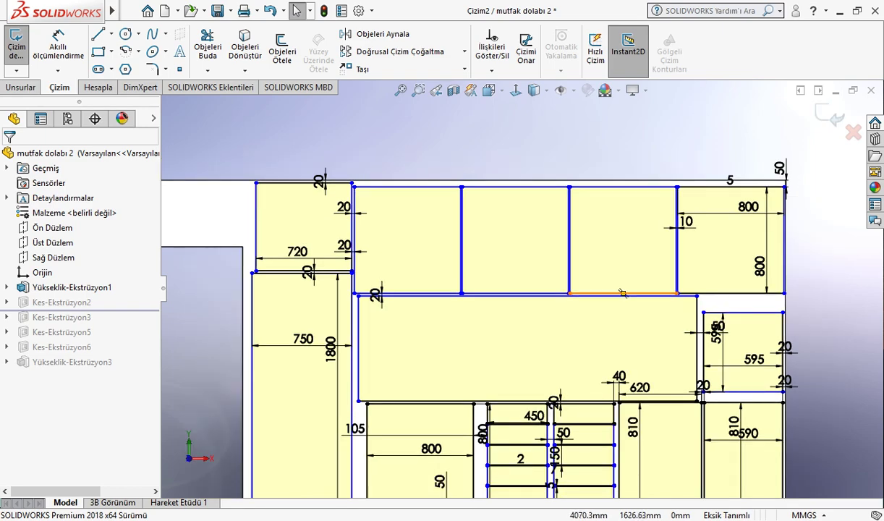
scroll(622, 293, up, 1)
scroll(579, 222, down, 1)
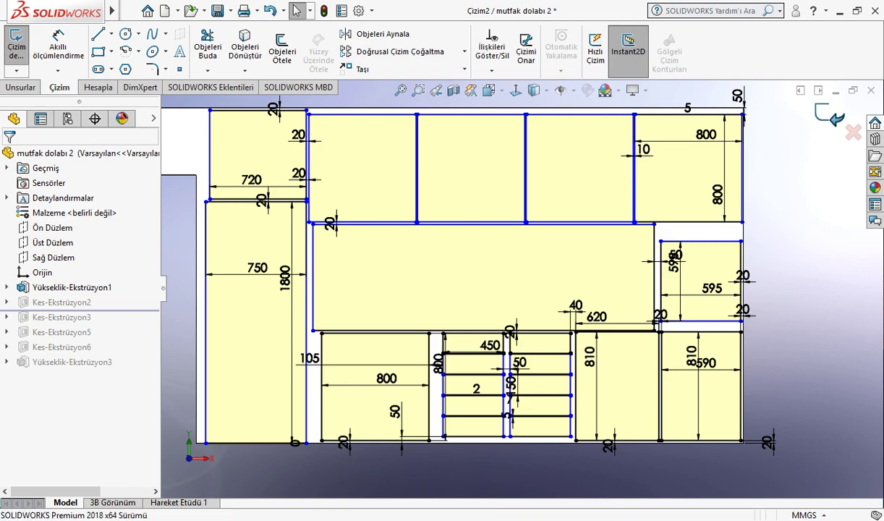
key(ctrl+b)
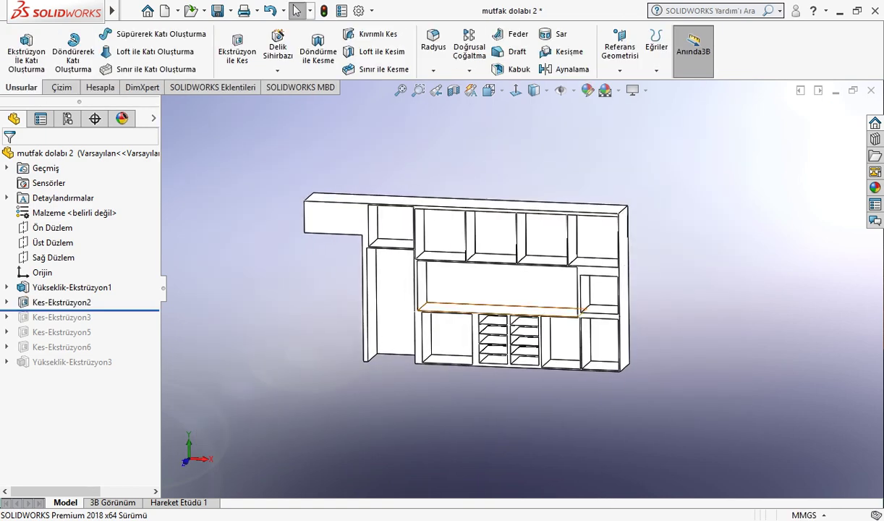
Roll forward through Kes-Ekstrüzyon3, inspect its drawer cut-out edge, then fit the cabinet in view
drag(80, 310, 79, 325)
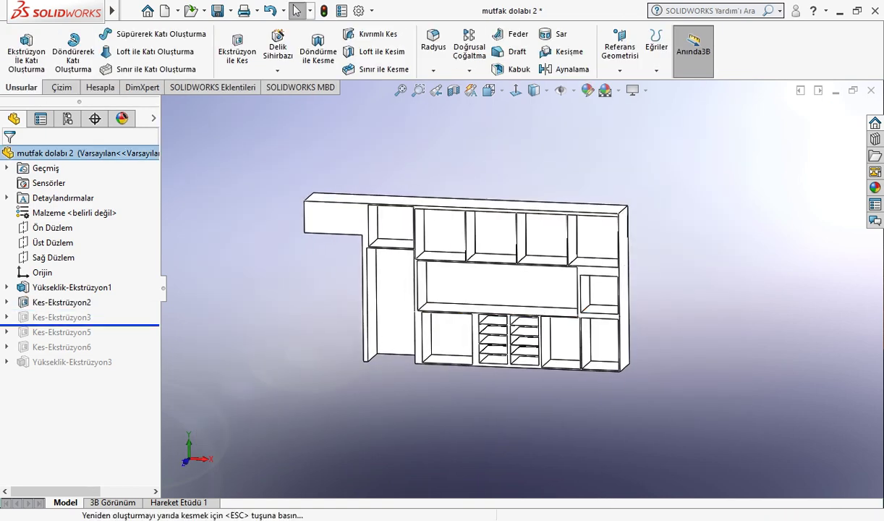
click(61, 317)
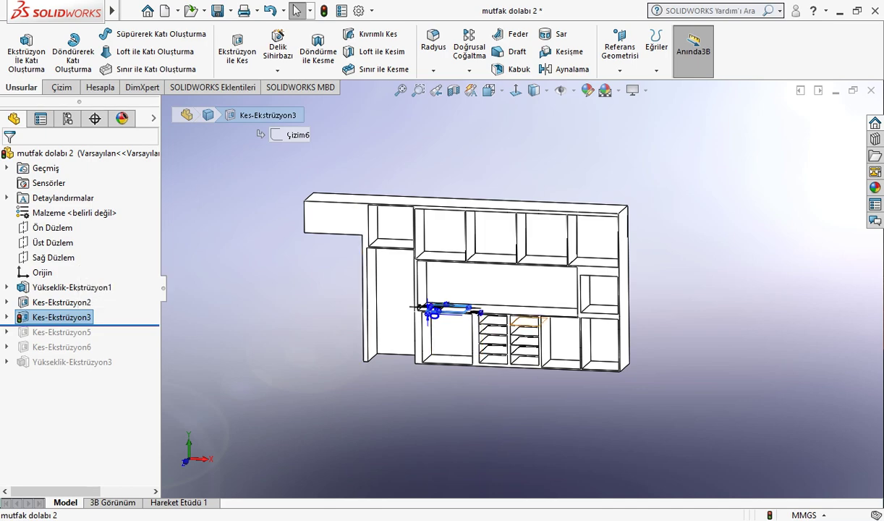
scroll(365, 304, up, 1)
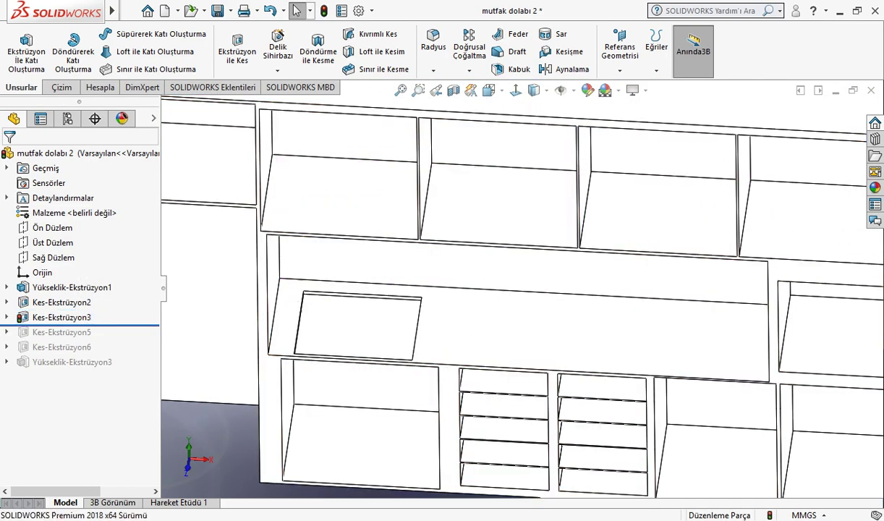
scroll(365, 304, up, 3)
scroll(365, 304, down, 5)
scroll(445, 311, down, 4)
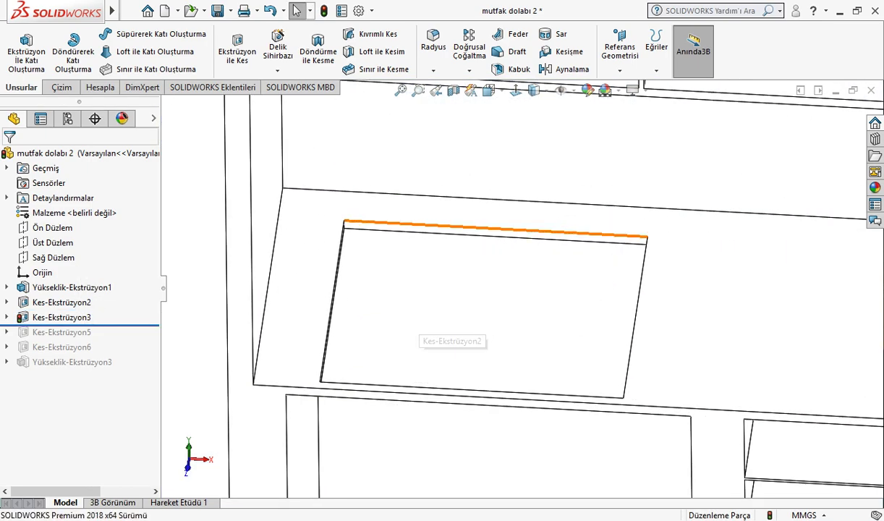
click(460, 234)
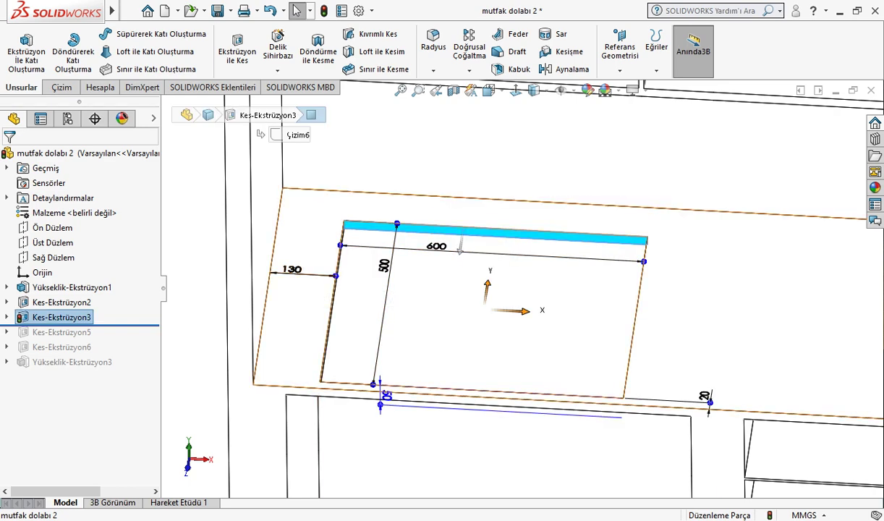
key(Escape)
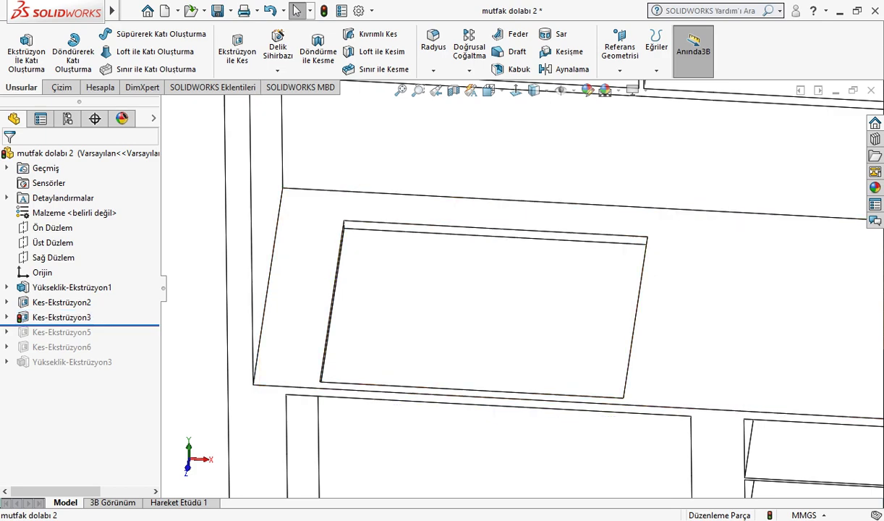
key(f)
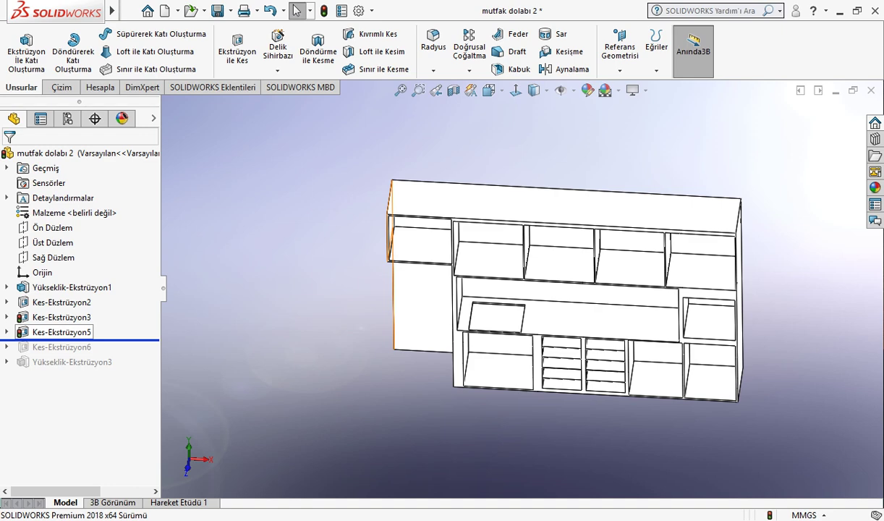
Roll back before Kes-Ekstrüzyon5, view the cabinet from the right, then roll forward again
drag(79, 339, 79, 325)
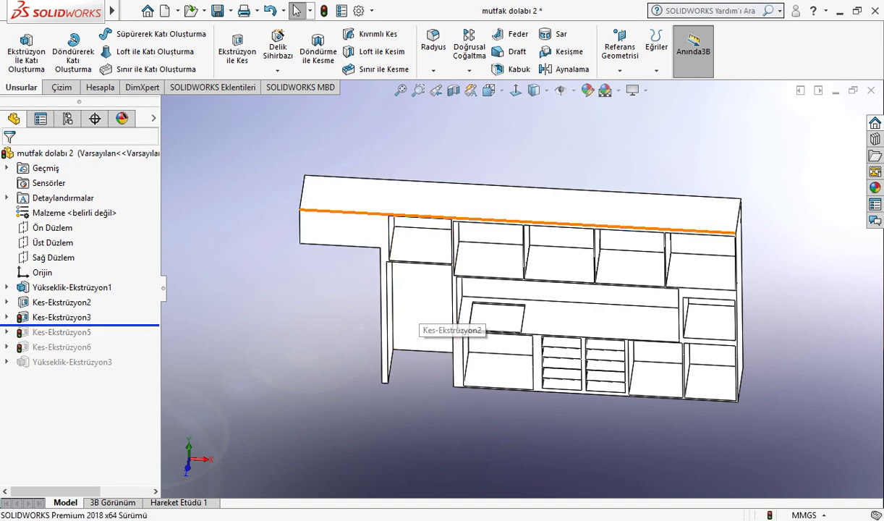
mouse_move(418, 329)
middle_down()
mouse_move(506, 333)
mouse_move(406, 246)
middle_up()
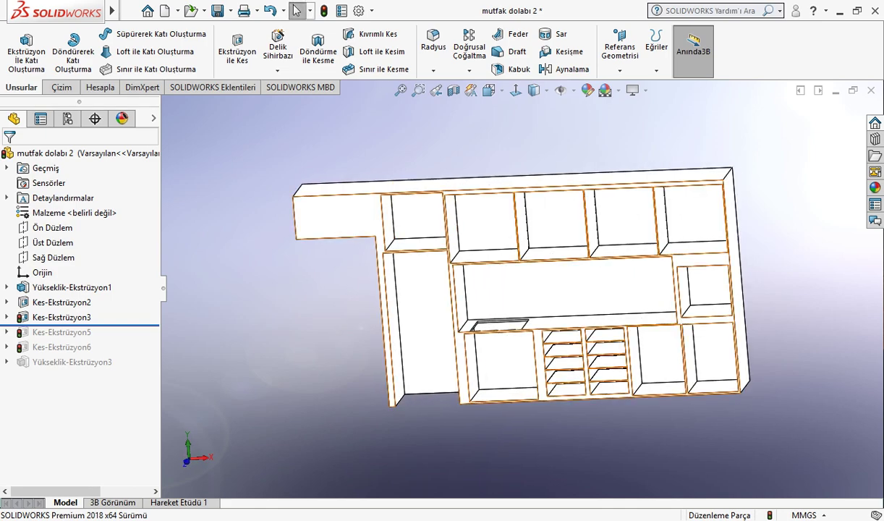
scroll(376, 246, down, 3)
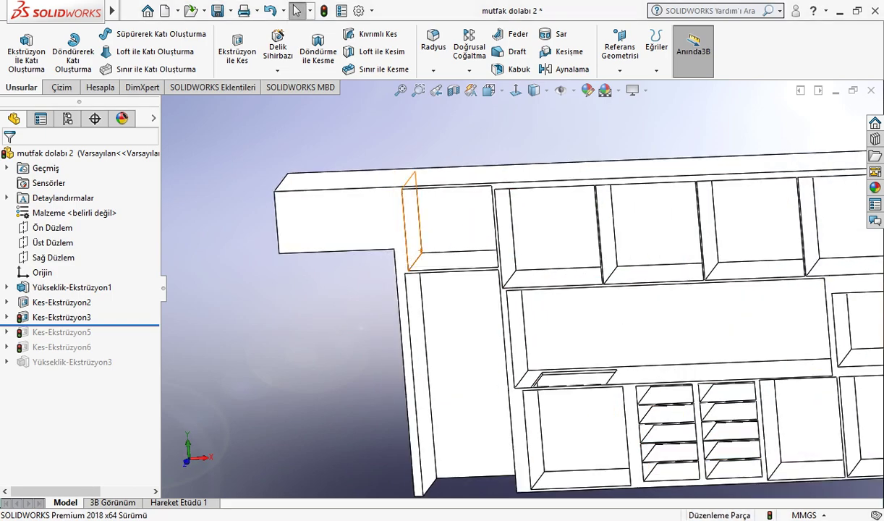
key(Down)
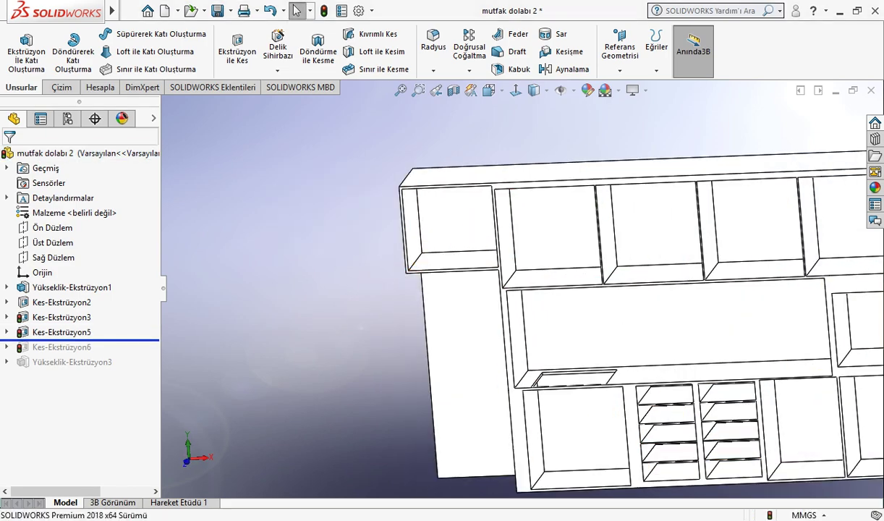
Check the 1000-wide rectangle in the Kes-Ekstrüzyon5 sketch and exit to rebuild the cut
click(62, 332)
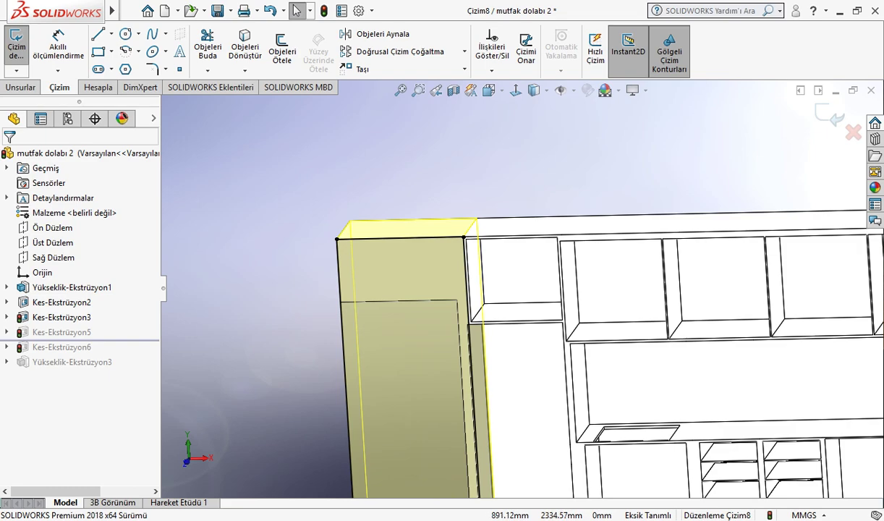
scroll(514, 282, up, 5)
scroll(506, 347, down, 3)
scroll(499, 326, down, 2)
scroll(488, 306, up, 3)
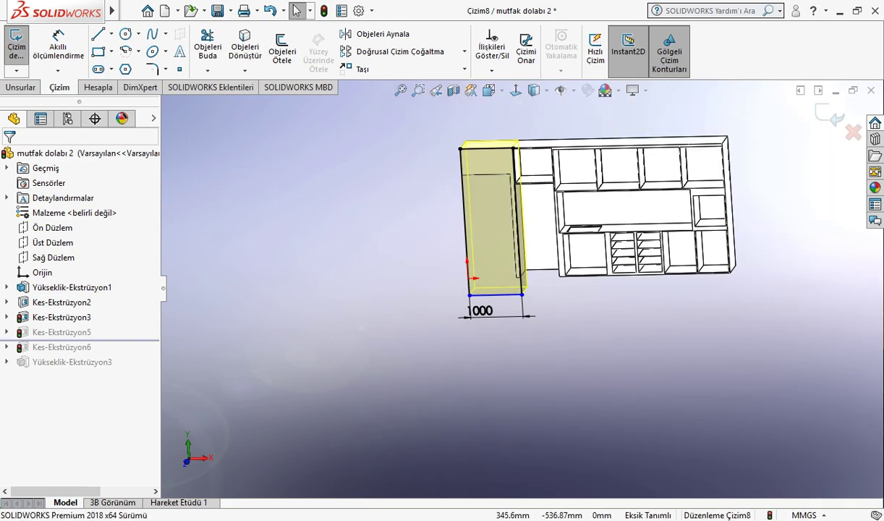
scroll(472, 122, down, 5)
scroll(472, 122, down, 3)
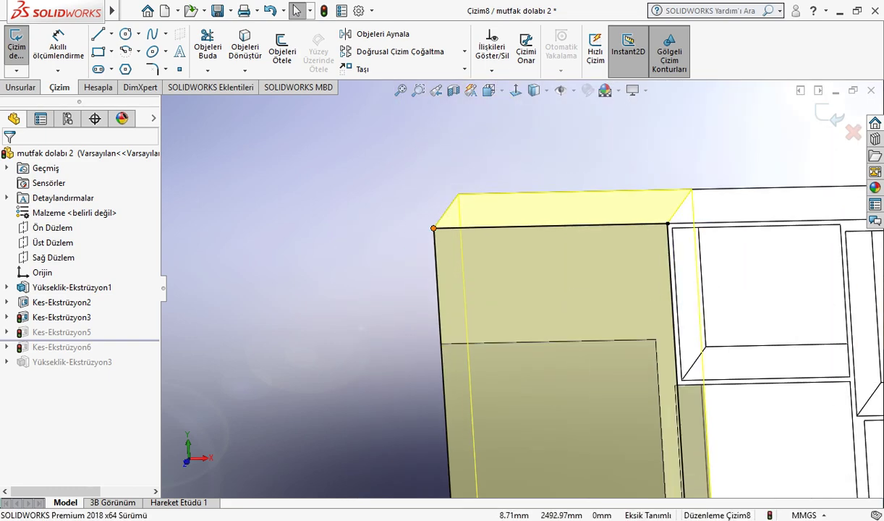
scroll(535, 246, up, 3)
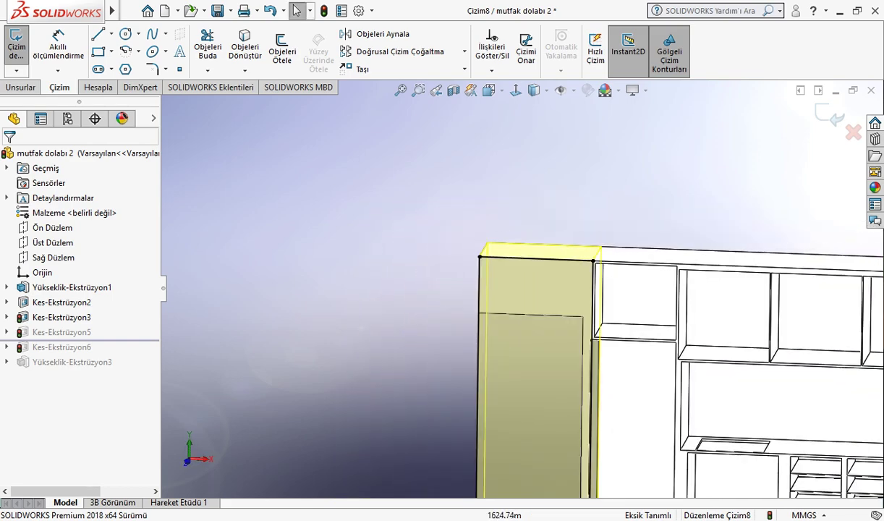
scroll(518, 287, up, 3)
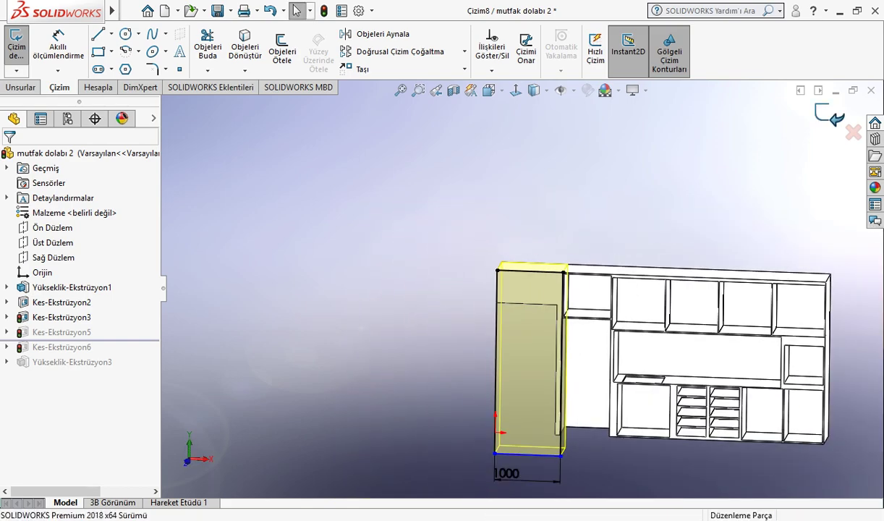
key(ctrl+b)
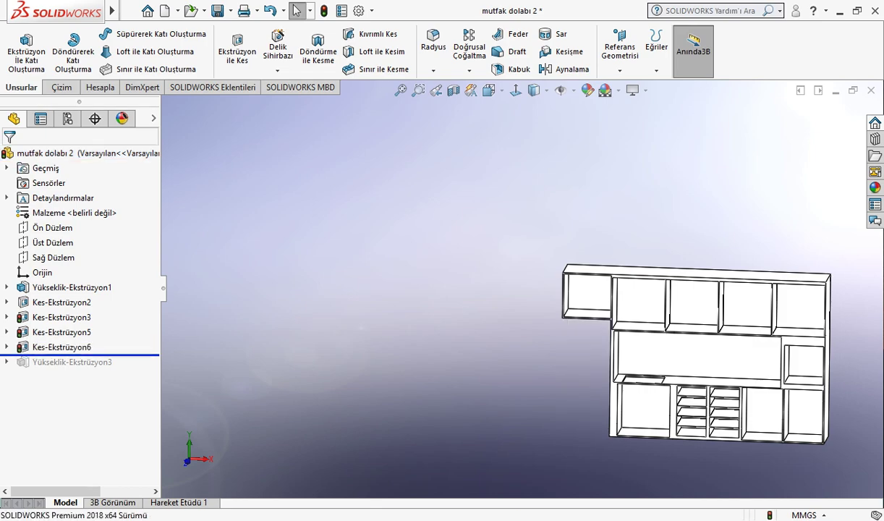
Open and close the Kes-Ekstrüzyon6 sketch, then fit the whole cabinet in view
scroll(605, 331, down, 2)
scroll(605, 331, down, 2)
scroll(606, 331, down, 2)
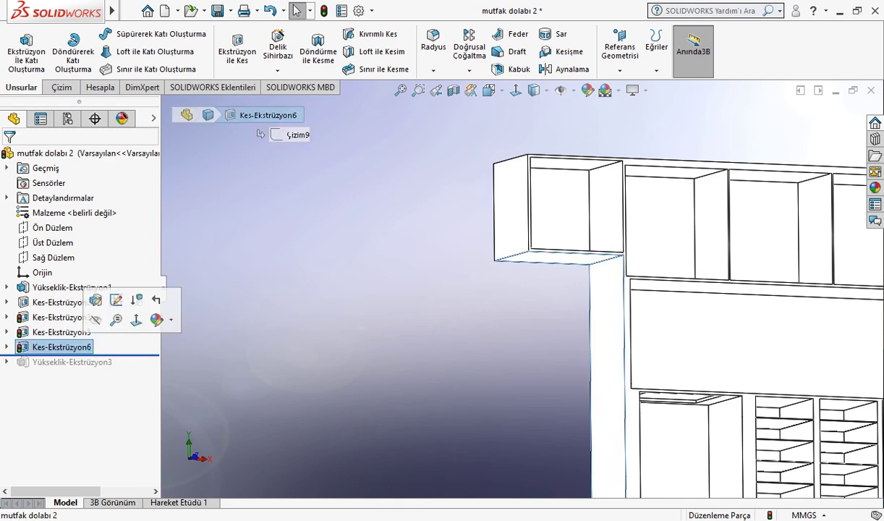
click(110, 286)
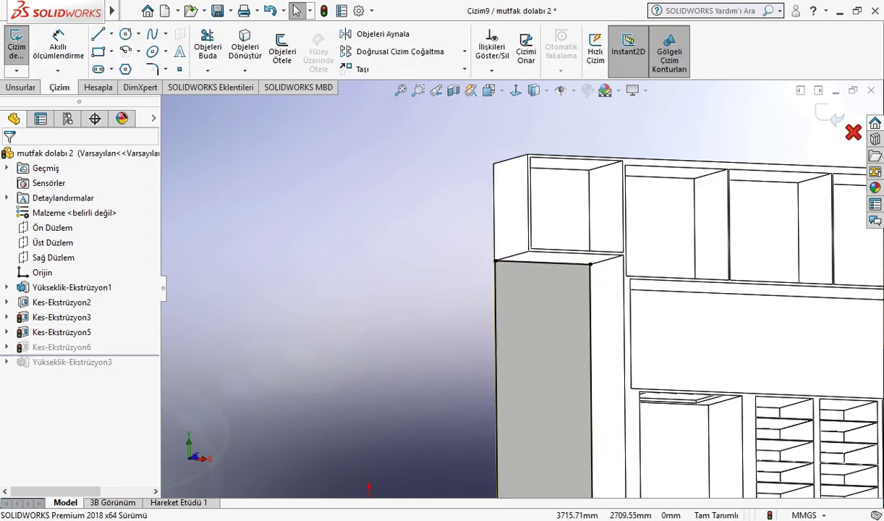
key(ctrl+b)
key(f)
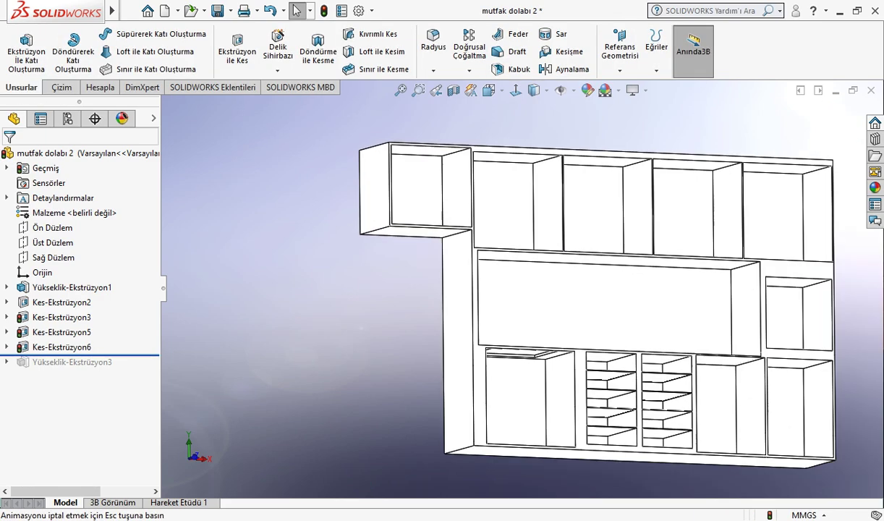
Select the mutfak dolabı 2 part and zoom onto the upper cabinet's bottom edge
click(87, 152)
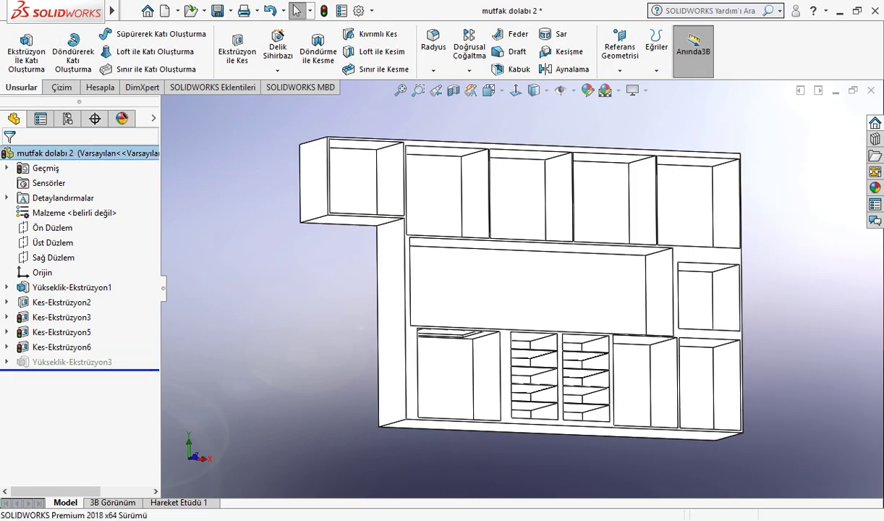
scroll(515, 259, down, 2)
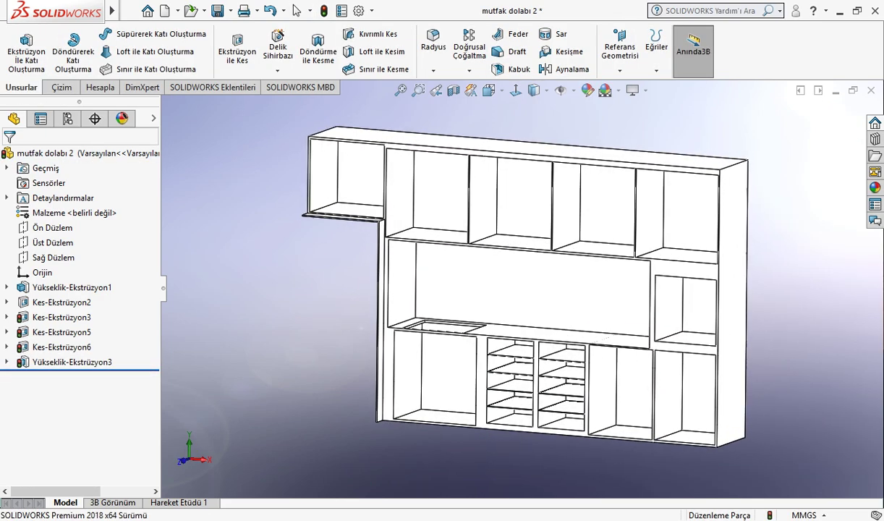
scroll(515, 259, down, 2)
scroll(515, 258, down, 4)
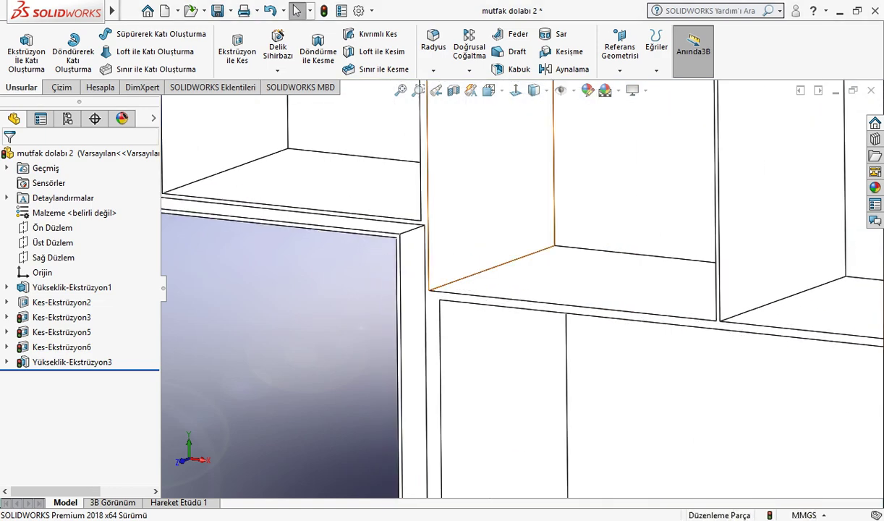
Edit and exit the sketch of the narrow side panel face
click(409, 230)
click(465, 185)
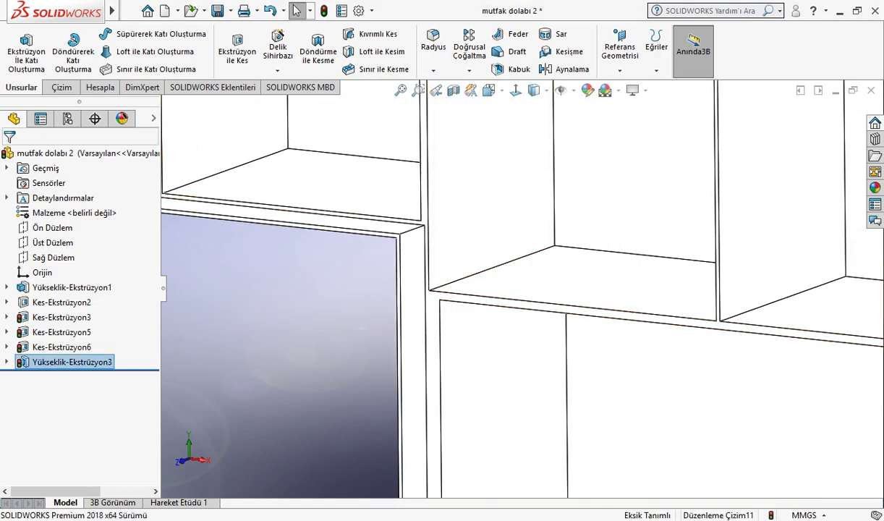
scroll(444, 258, down, 3)
scroll(434, 269, down, 2)
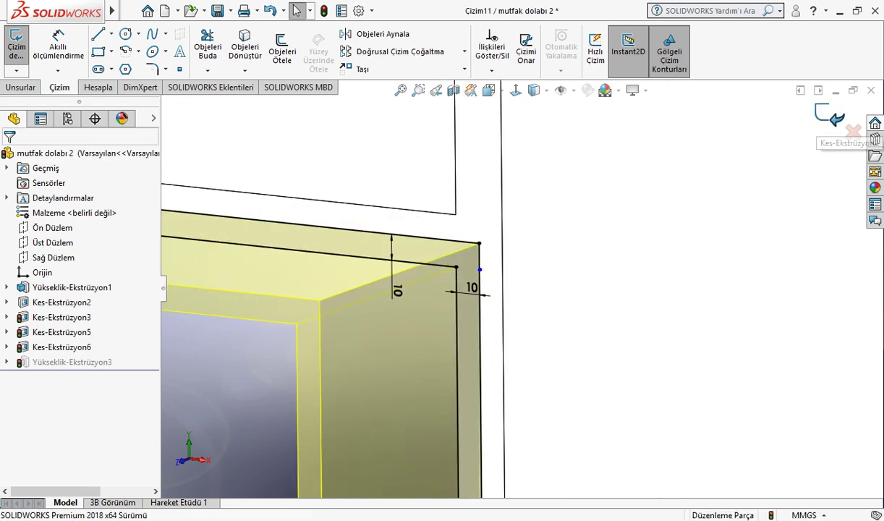
click(836, 116)
Confirm the 120 mm Yükseklik-Ekstrüzyon3 side panel and return to the mutfak dolabı 2 montaj assembly
click(445, 267)
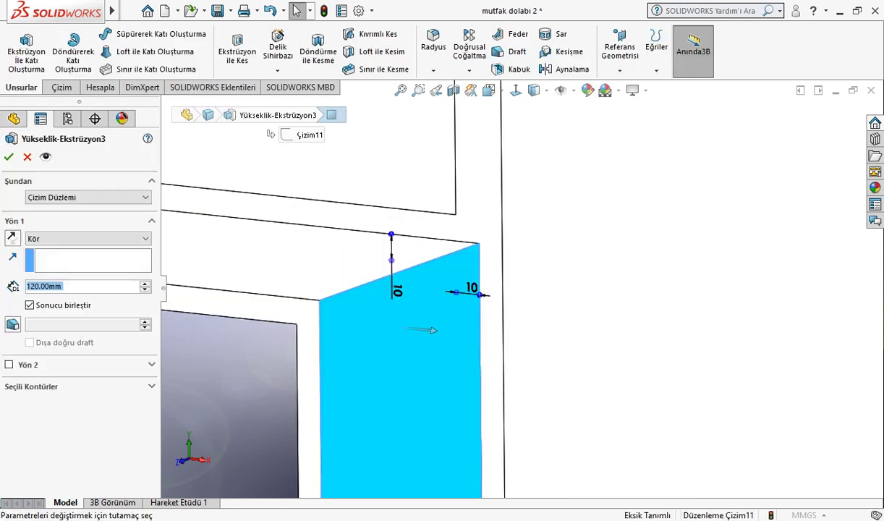
scroll(507, 289, up, 2)
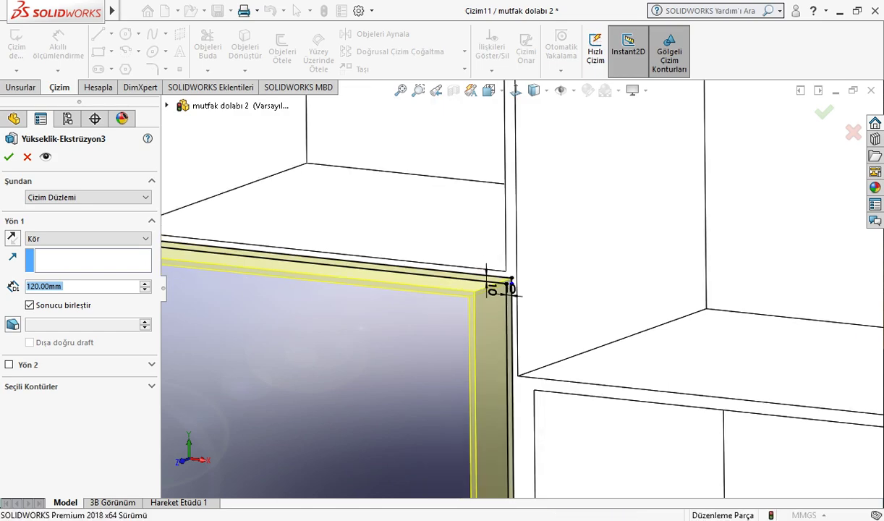
key(Return)
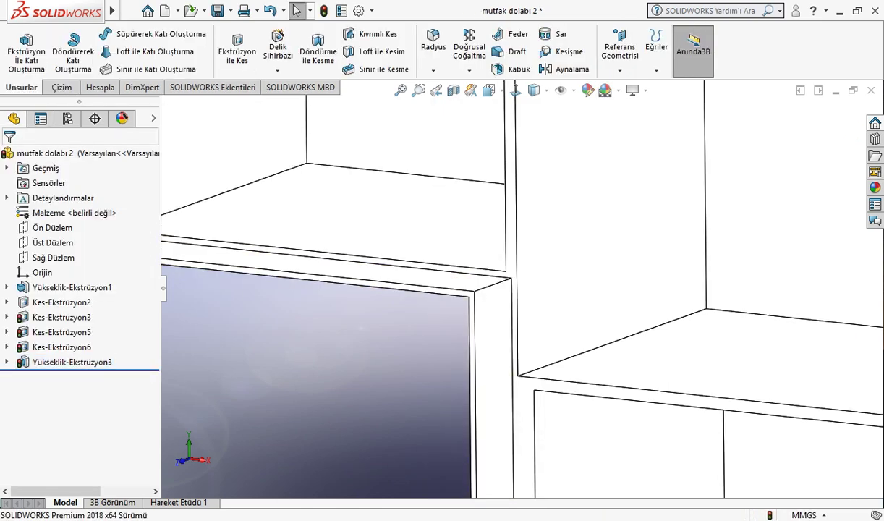
key(ctrl+Tab)
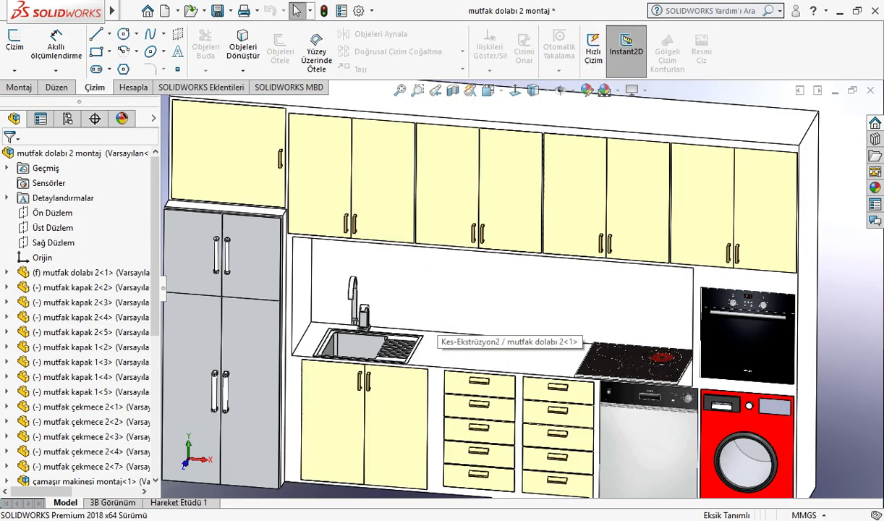
key(ctrl+1)
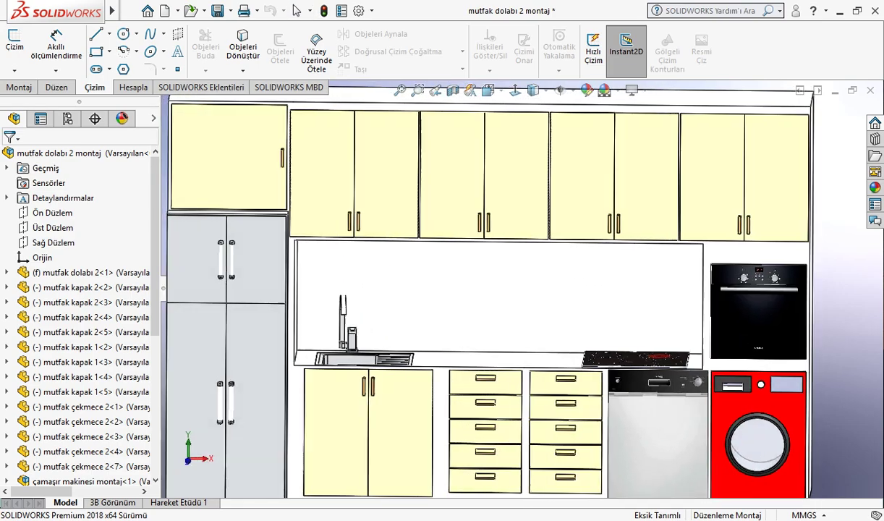
scroll(506, 289, down, 5)
scroll(507, 289, up, 5)
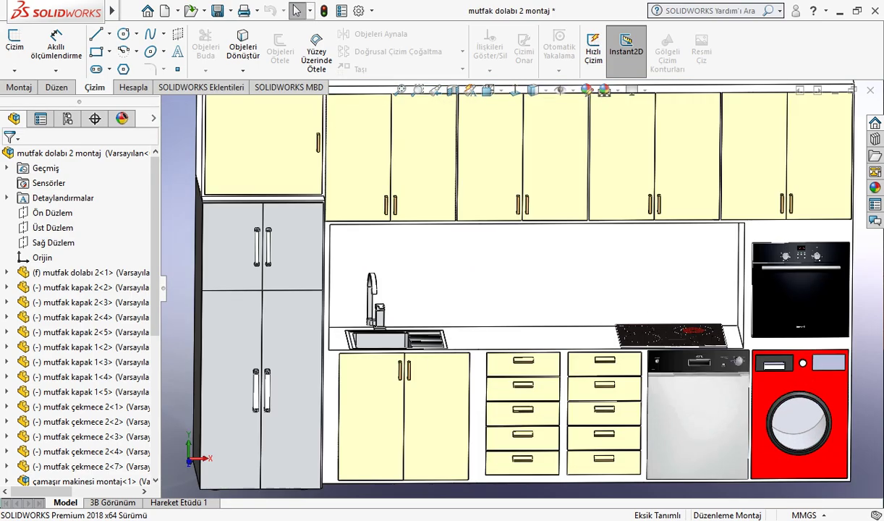
middle_drag(449, 304, 405, 311)
scroll(405, 312, up, 5)
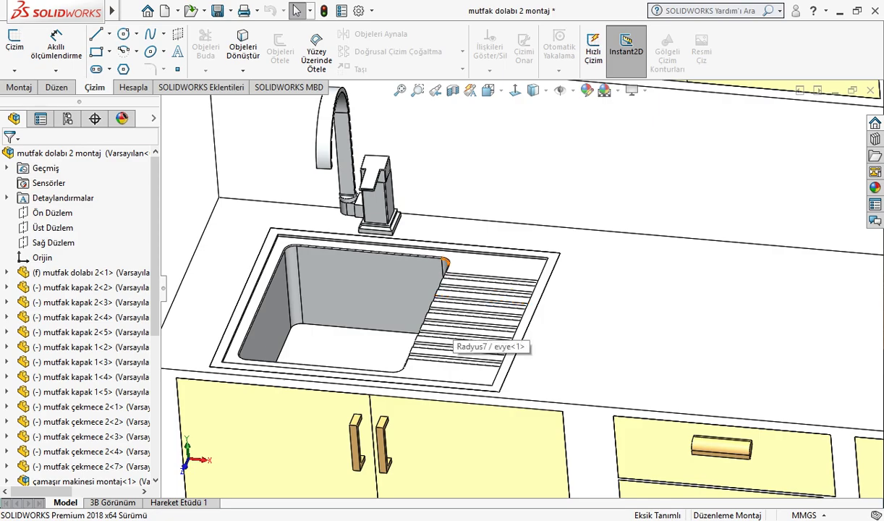
scroll(442, 341, down, 3)
scroll(443, 341, down, 3)
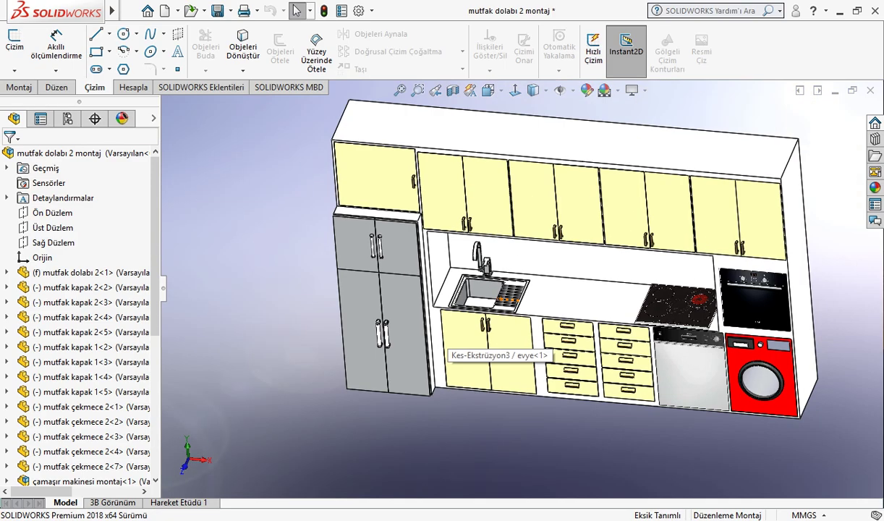
scroll(443, 341, down, 2)
scroll(443, 341, up, 5)
scroll(443, 341, down, 3)
scroll(506, 347, up, 2)
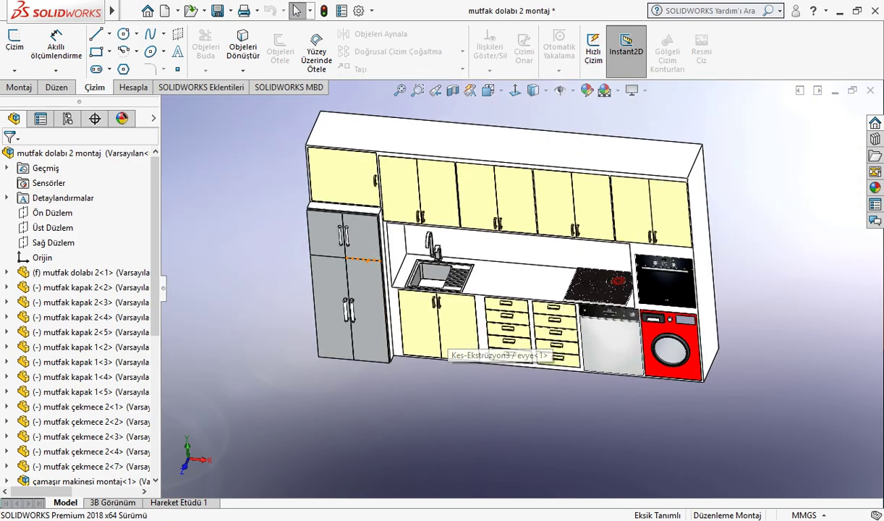
scroll(478, 340, up, 2)
mouse_move(506, 347)
middle_down()
mouse_move(448, 332)
mouse_move(326, 219)
middle_up()
click(325, 219)
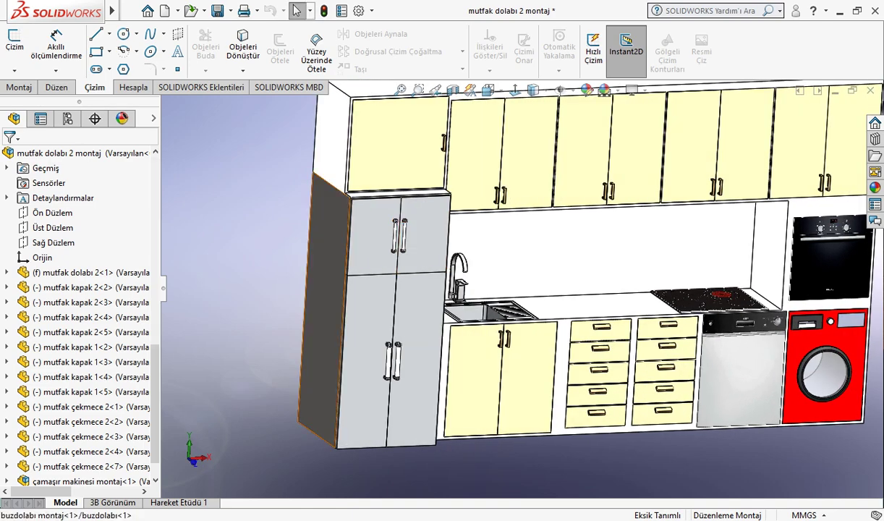
Open buzdolabı montaj<1> by itself, then open its buzdolabı body part
click(80, 168)
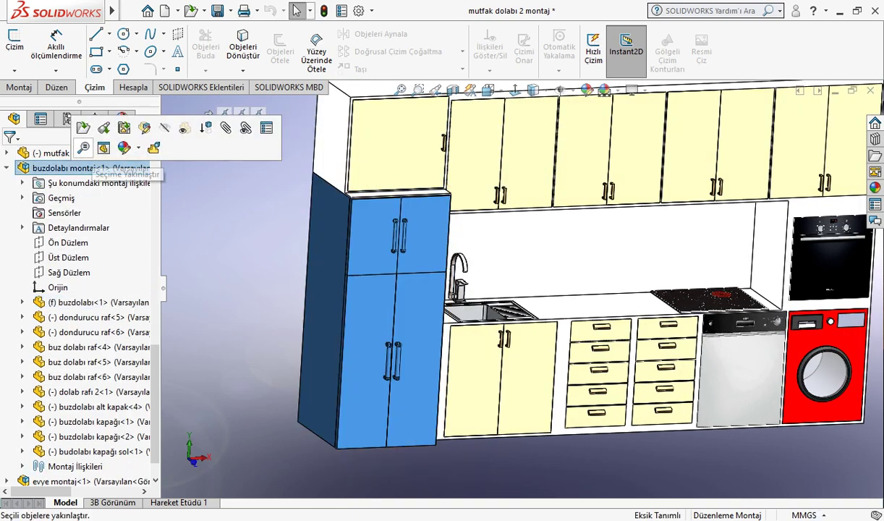
click(103, 147)
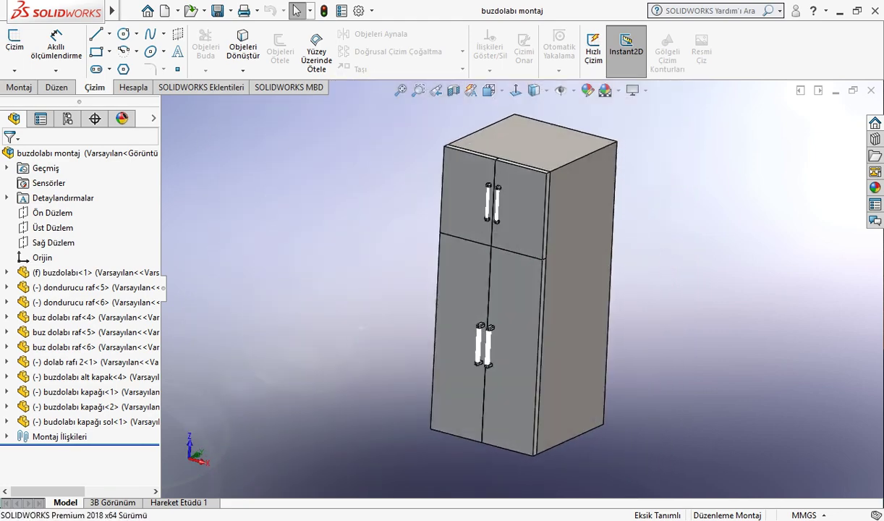
click(573, 225)
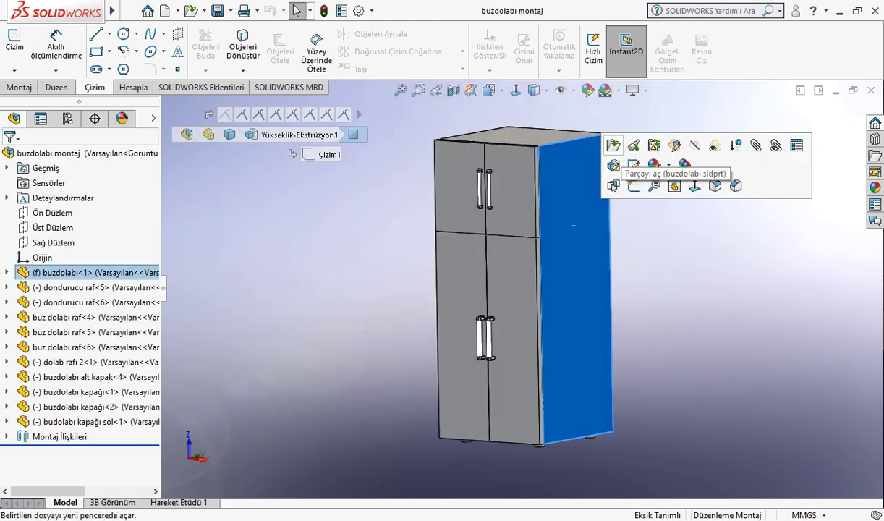
click(617, 145)
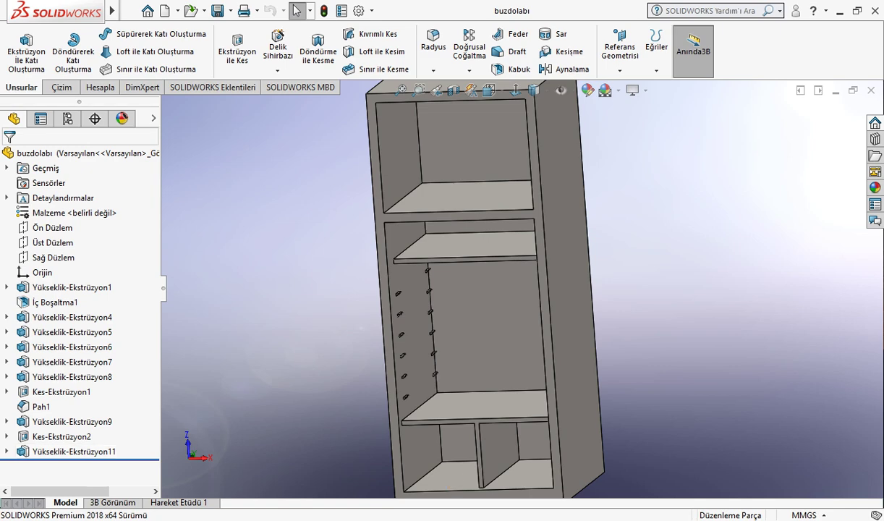
Roll the fridge part back to its first extrusion and select it to show its dimensions
drag(80, 459, 80, 325)
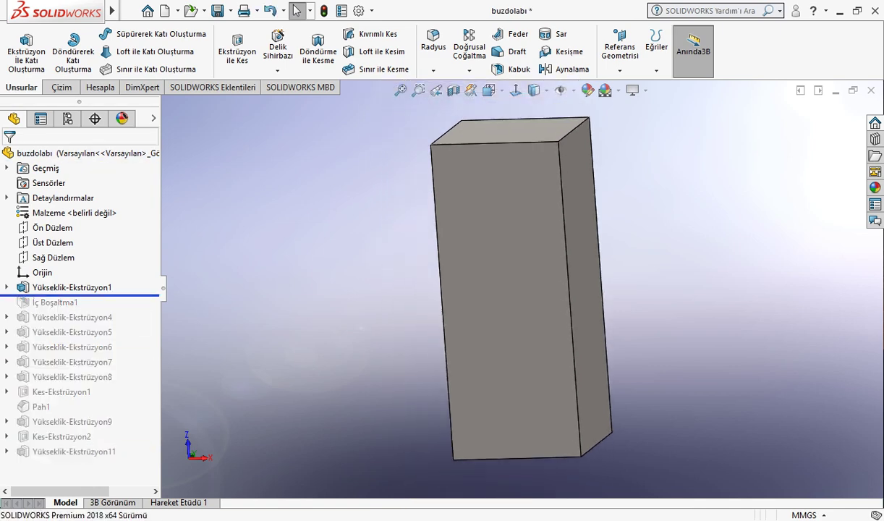
click(71, 287)
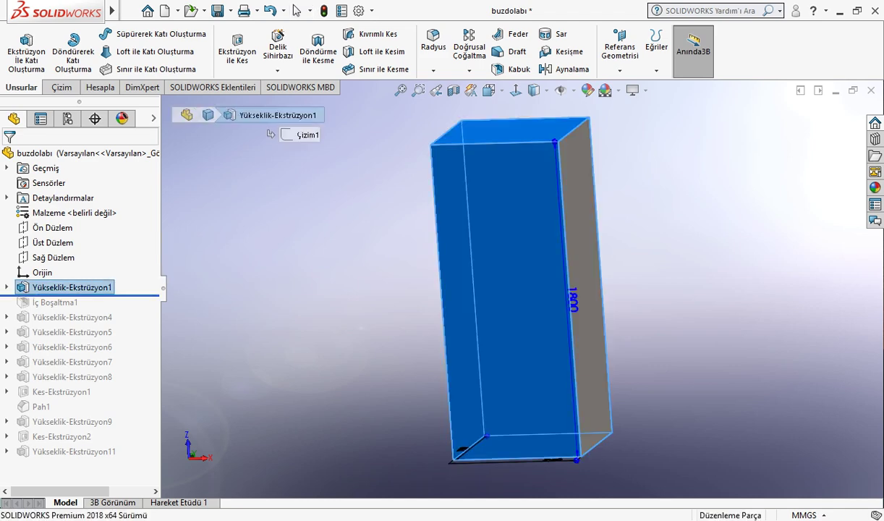
key(Escape)
middle_drag(506, 290, 484, 304)
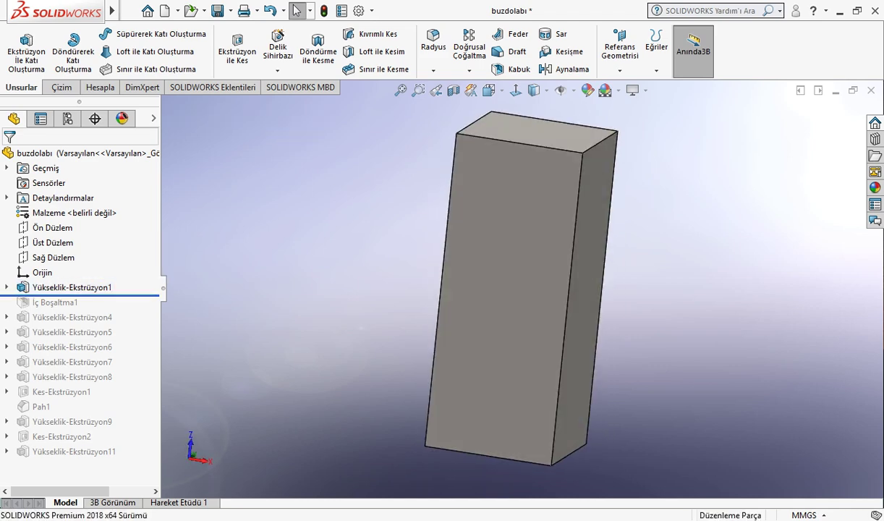
Inspect the box's front face and 720 depth from several orbited isometric views
click(499, 249)
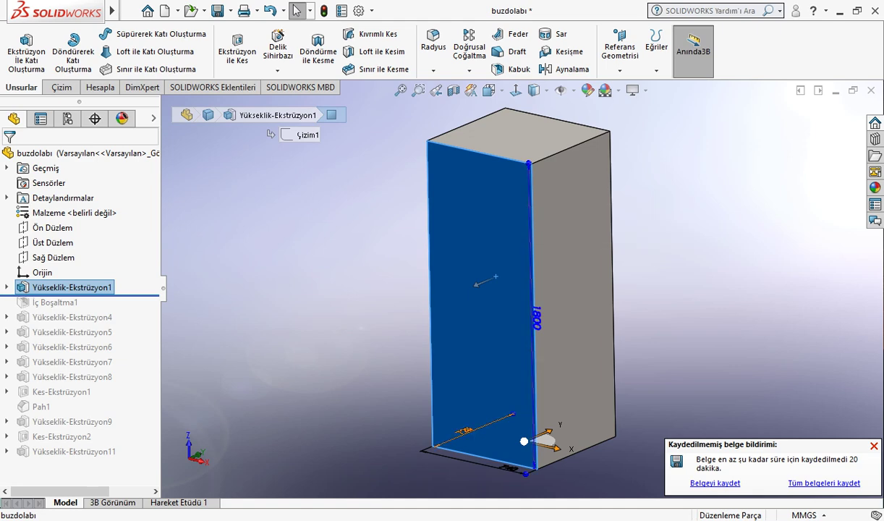
scroll(482, 463, down, 3)
middle_drag(479, 194, 493, 258)
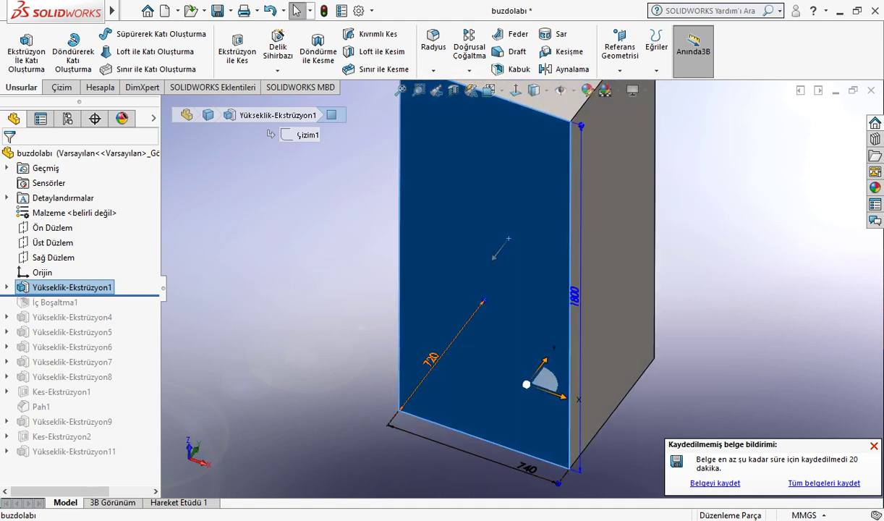
scroll(493, 257, up, 3)
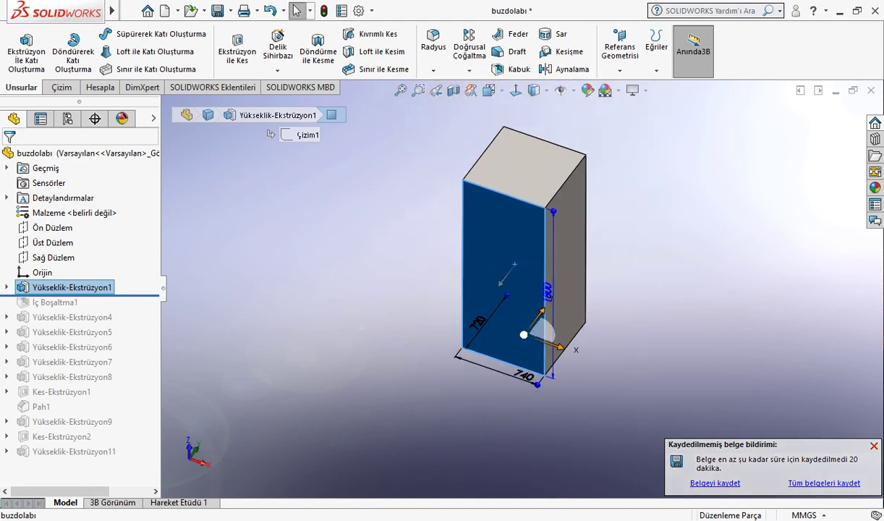
key(Escape)
middle_drag(493, 257, 506, 217)
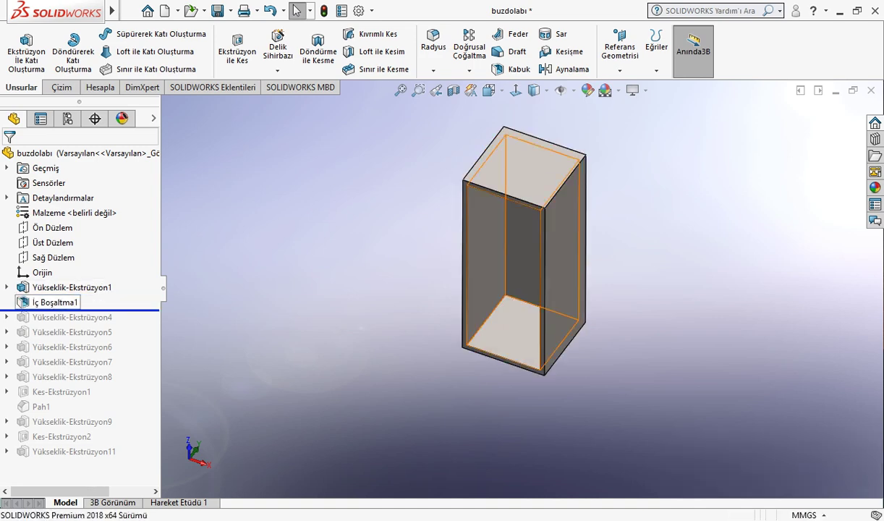
Roll forward to include the İç Boşaltma1 shell and inspect the hollow box's inner side face
middle_drag(506, 325, 477, 217)
click(486, 254)
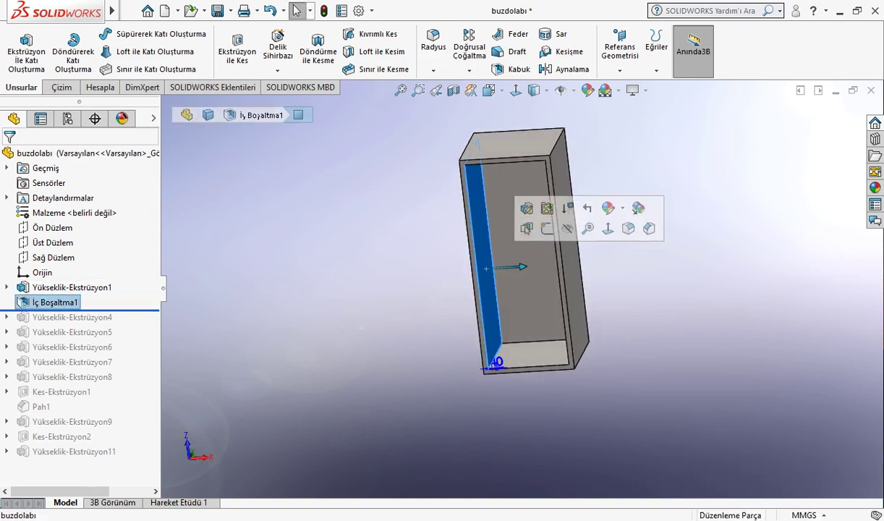
scroll(481, 340, down, 3)
scroll(478, 342, down, 3)
scroll(463, 340, up, 5)
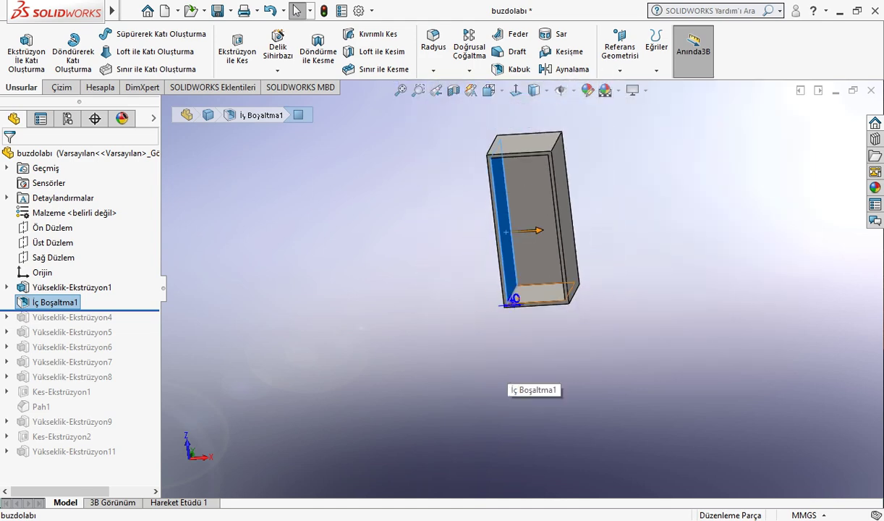
scroll(463, 340, down, 2)
key(Escape)
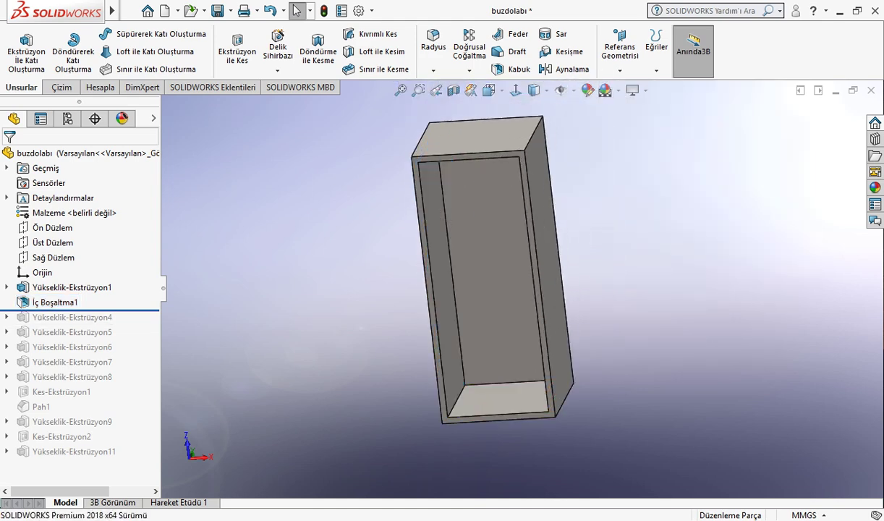
Restore the 40-thick divider and the lower-compartment shelf (Yükseklik-Ekstrüzyon4 and 5)
key(Down)
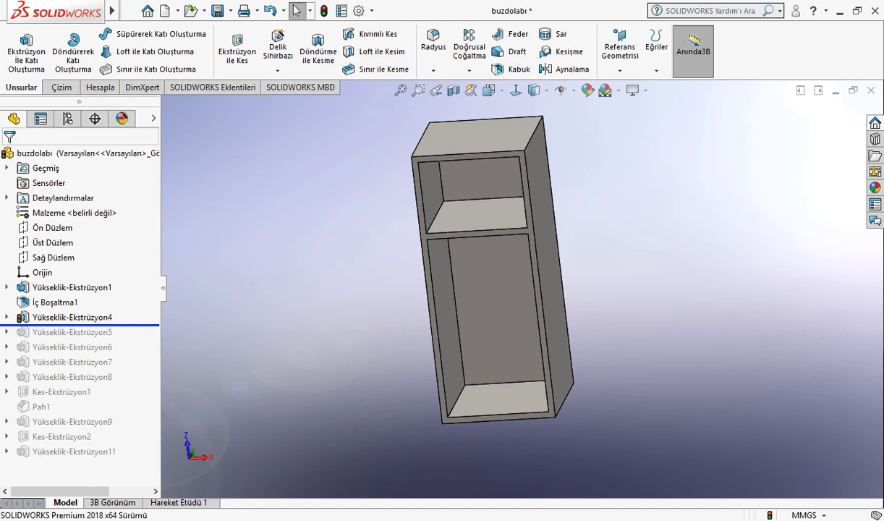
click(492, 211)
mouse_move(492, 211)
middle_down()
mouse_move(478, 217)
mouse_move(524, 229)
mouse_move(511, 190)
middle_up()
key(Escape)
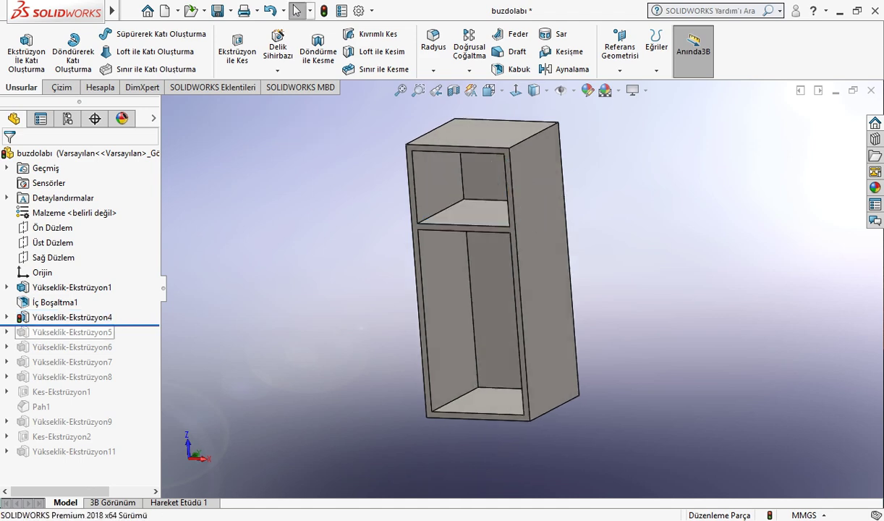
key(Down)
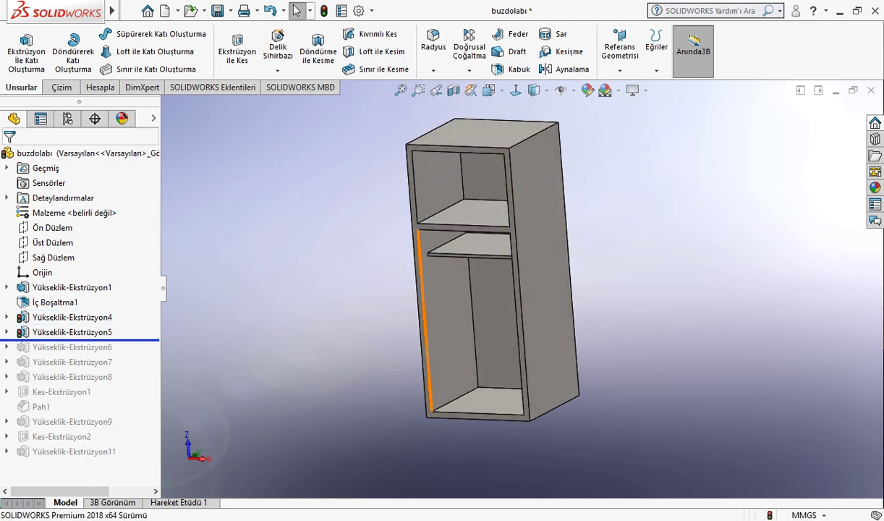
Inspect the new lower shelf's sketch dimensions (180, 20, 110) from a near-front view
click(478, 245)
scroll(437, 235, down, 3)
scroll(437, 236, down, 3)
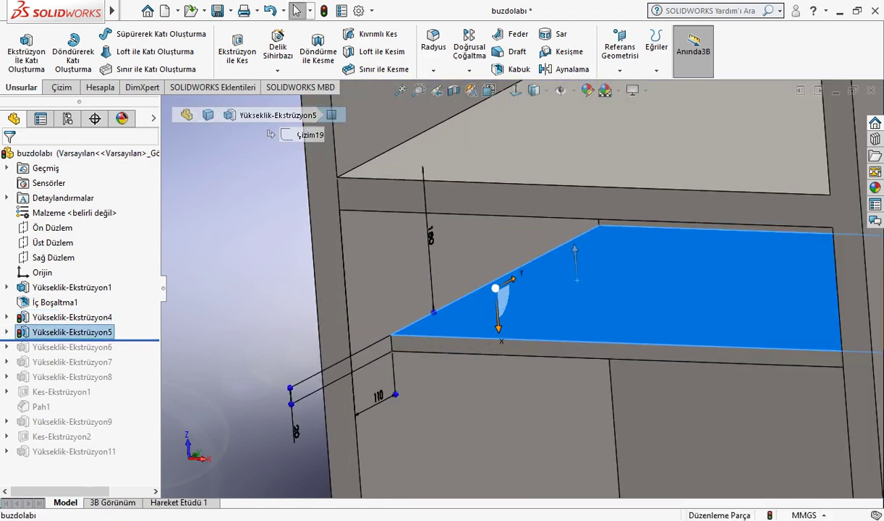
middle_drag(506, 289, 549, 282)
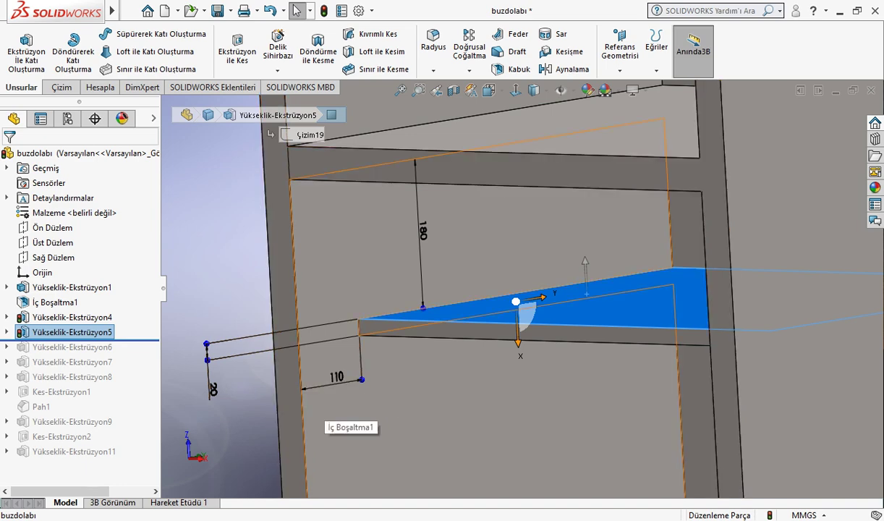
key(Escape)
Zoom out to the whole cabinet and roll forward to include Yükseklik-Ekstrüzyon6
scroll(499, 427, up, 3)
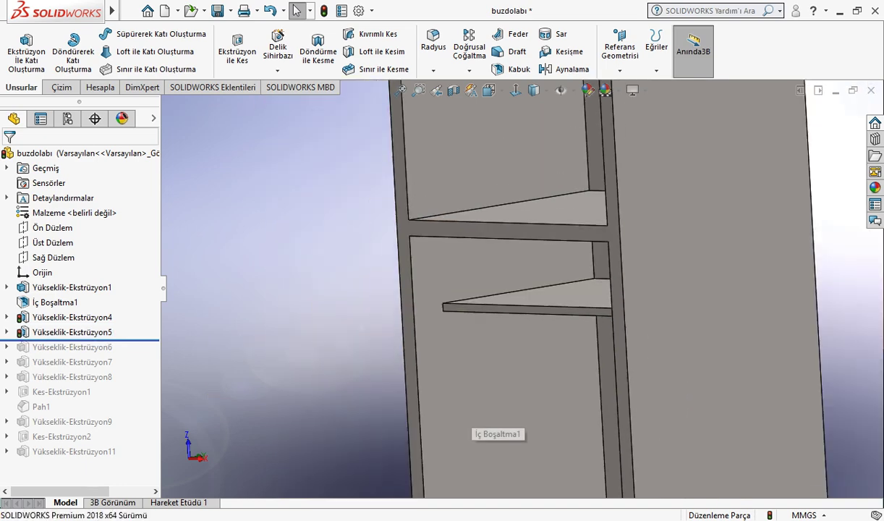
scroll(499, 427, up, 3)
middle_drag(499, 427, 550, 311)
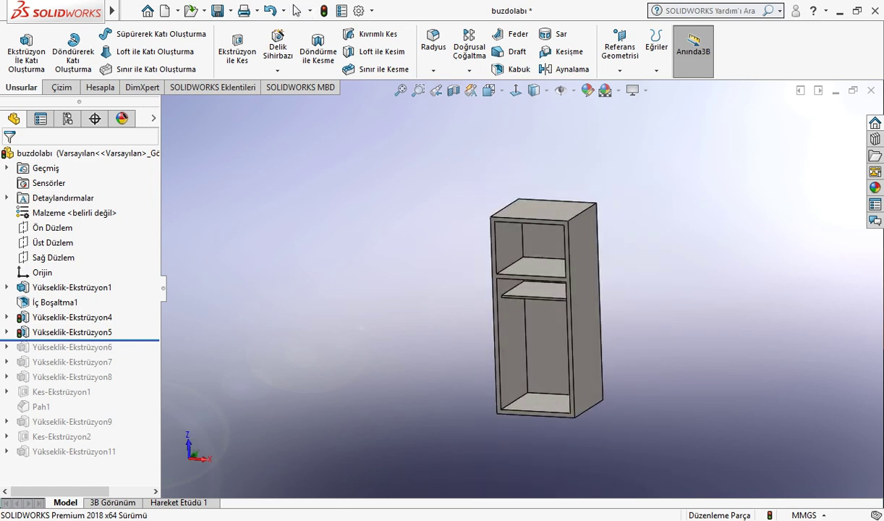
scroll(550, 311, down, 2)
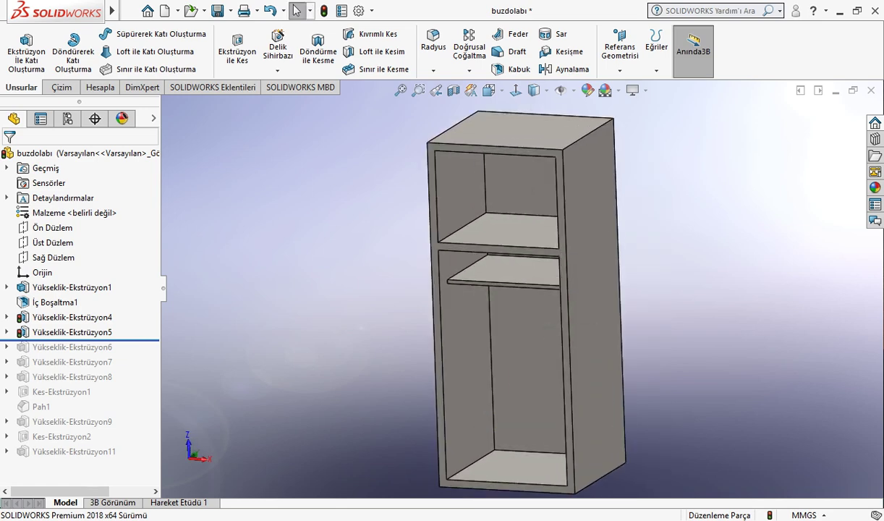
key(Down)
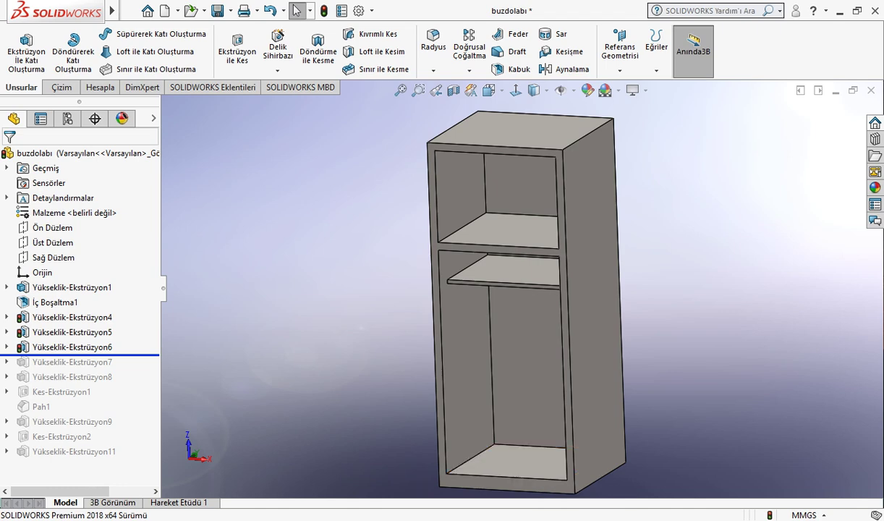
Roll forward Yükseklik-Ekstrüzyon7 and inspect the new lower shelf from above
key(Down)
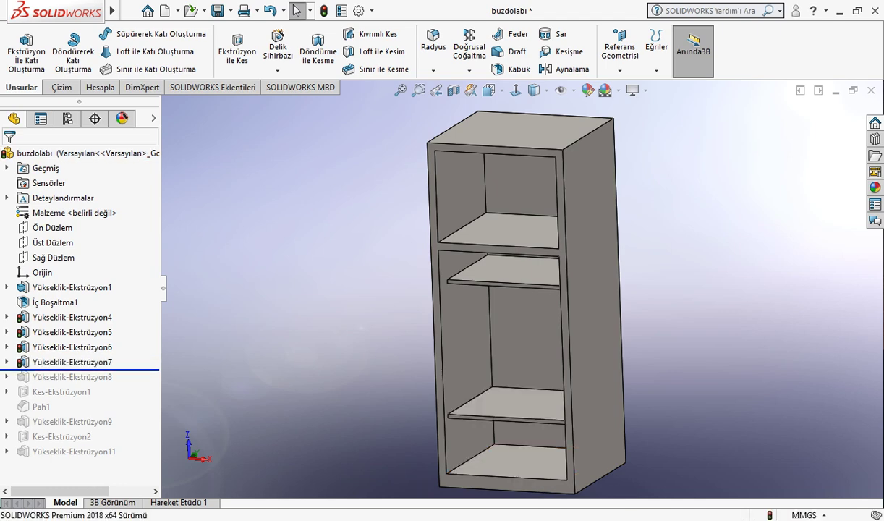
click(554, 396)
scroll(550, 401, down, 3)
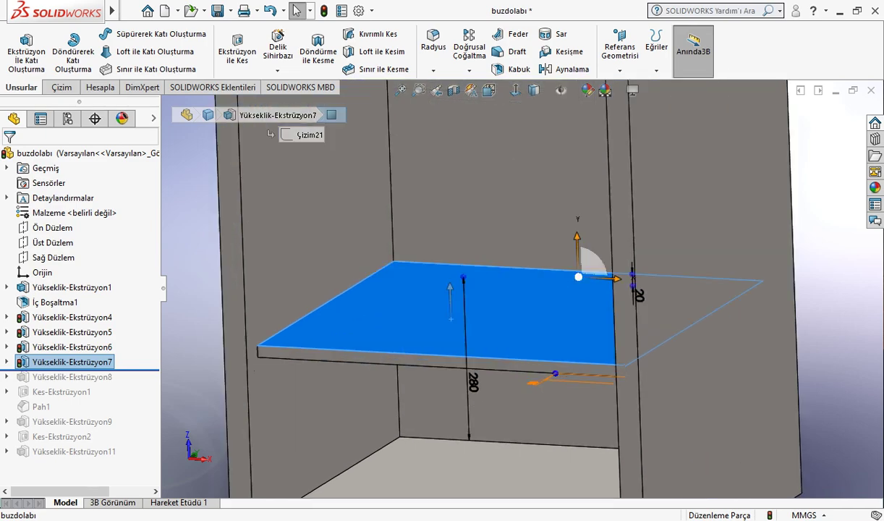
scroll(535, 405, down, 2)
middle_drag(350, 260, 253, 195)
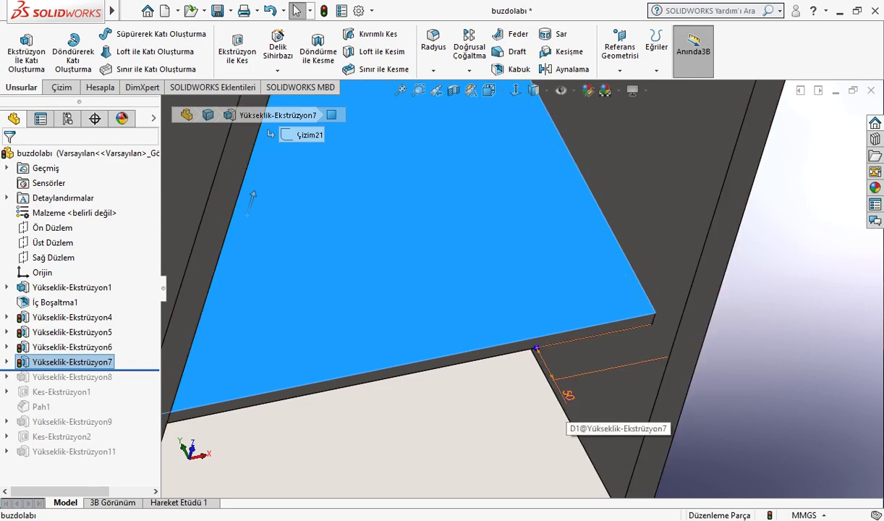
key(Escape)
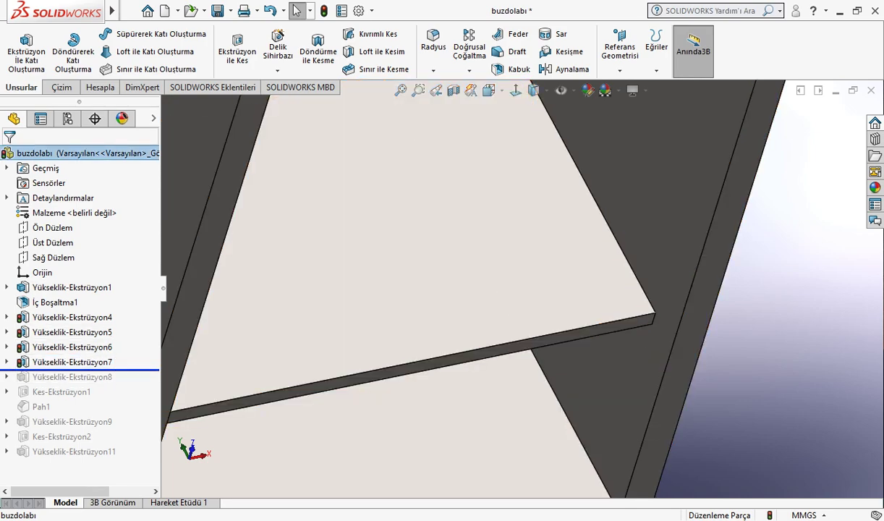
scroll(538, 247, up, 5)
middle_drag(506, 303, 538, 246)
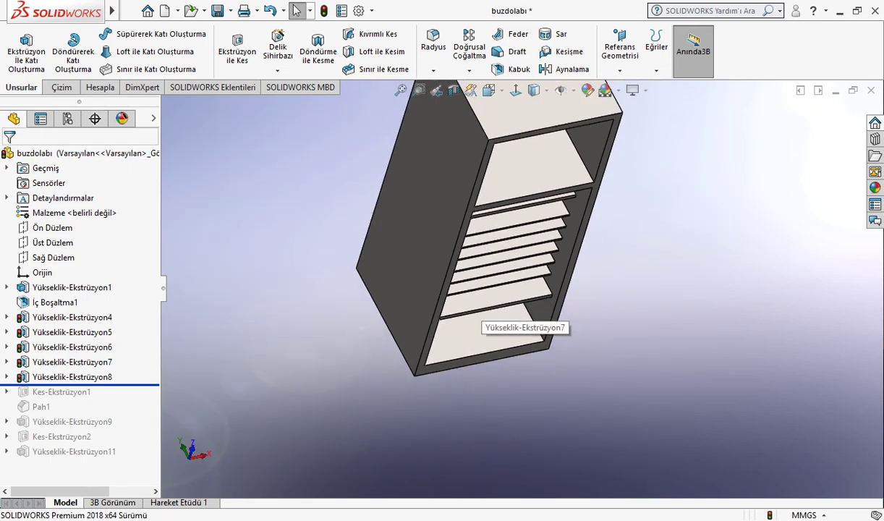
scroll(441, 220, down, 5)
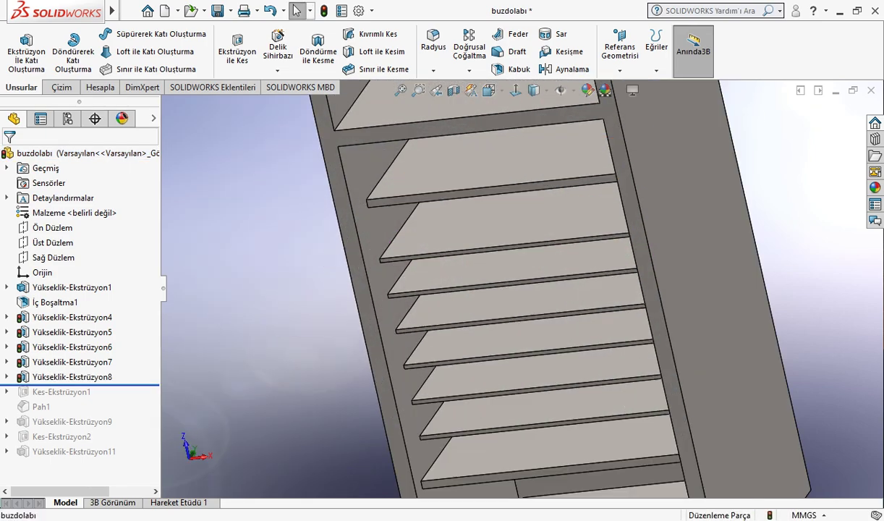
Edit rack-bar sketch Çizim22, add an 80 spacing dimension below the lowest bar, and exit
click(72, 376)
click(142, 326)
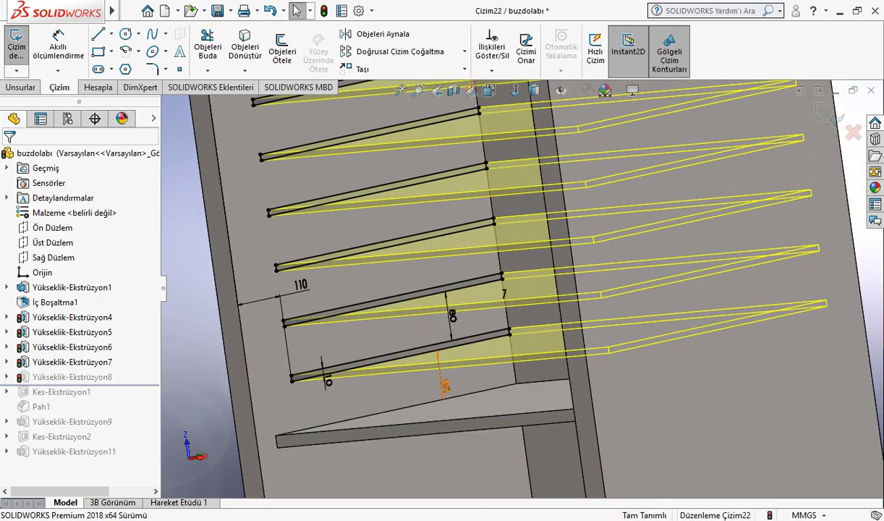
click(444, 385)
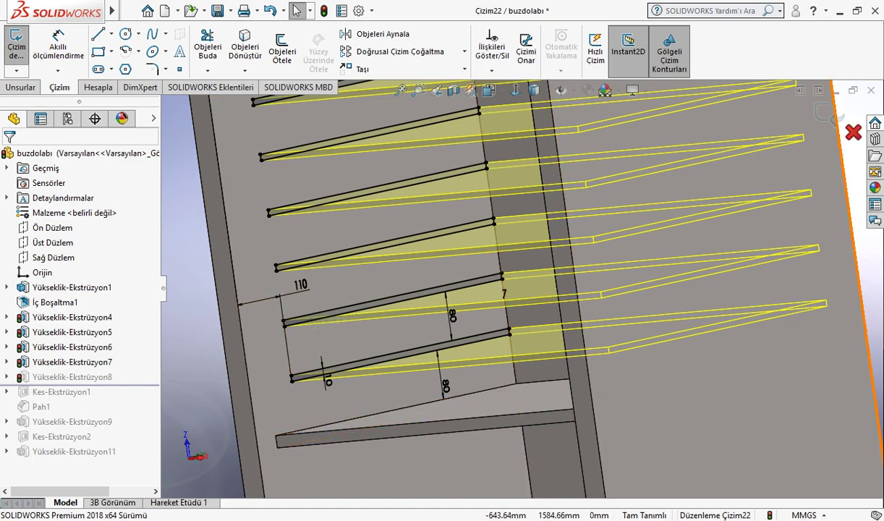
click(823, 114)
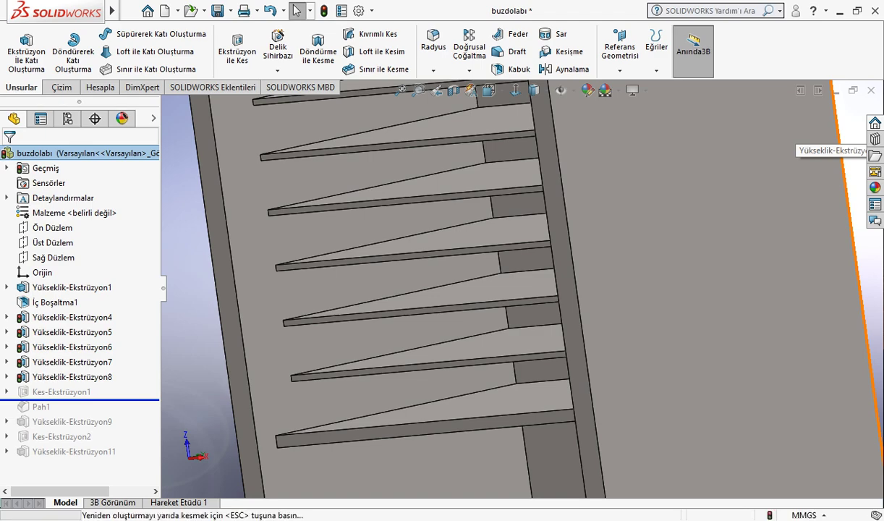
Check the Kes-Ekstrüzyon1 cut sketch Çizim23 that trims the rack bars into rods
scroll(456, 337, up, 5)
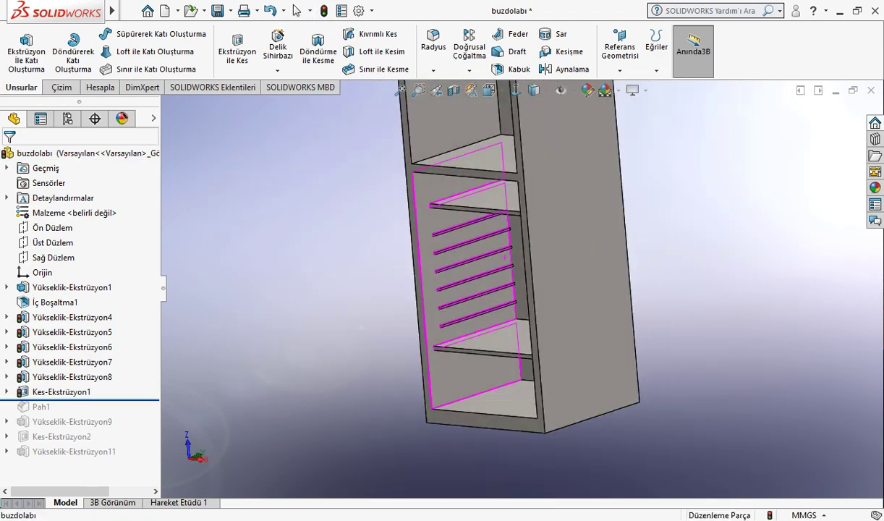
scroll(505, 257, down, 5)
click(375, 255)
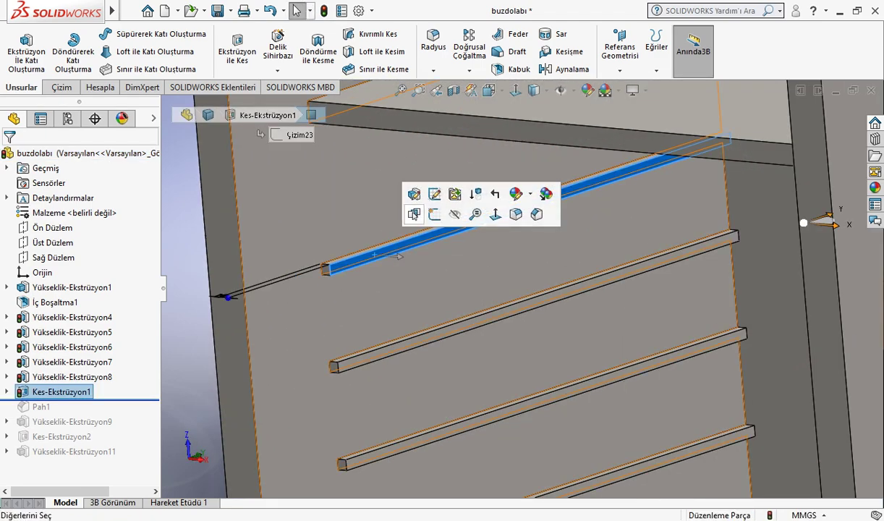
click(434, 194)
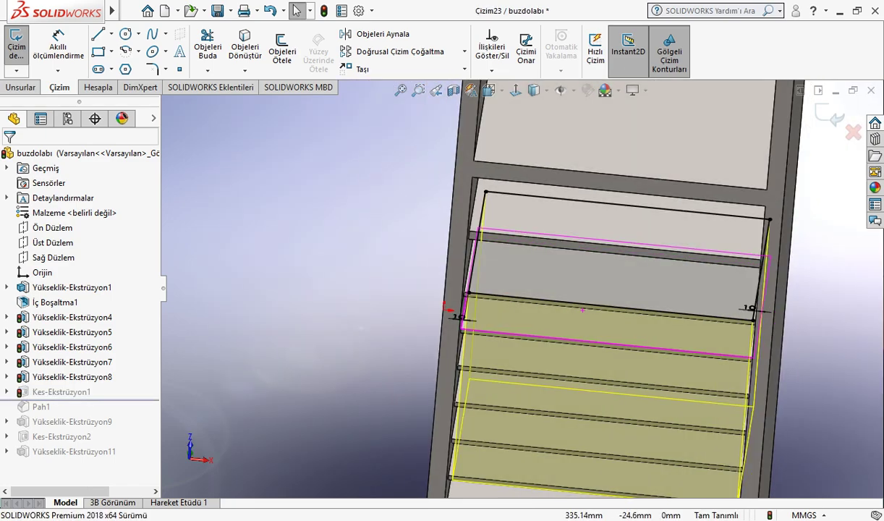
scroll(774, 336, down, 3)
scroll(774, 336, down, 2)
scroll(774, 337, down, 2)
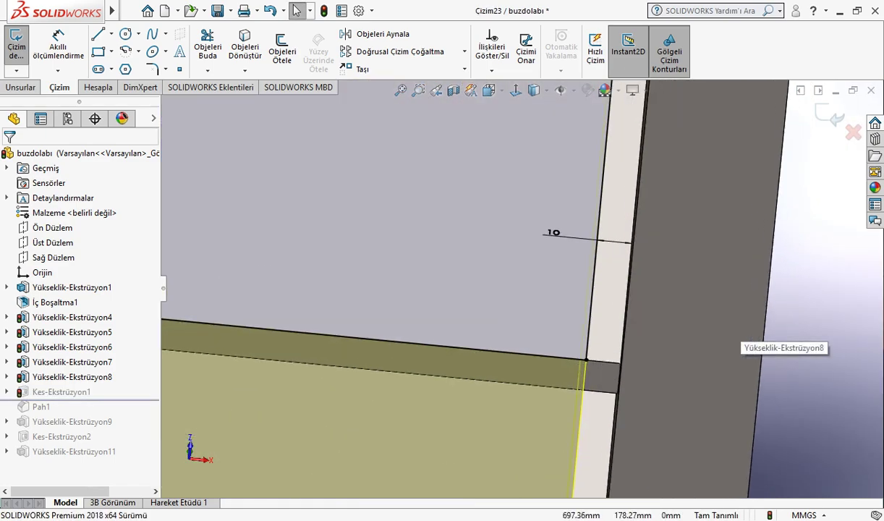
middle_drag(737, 340, 502, 206)
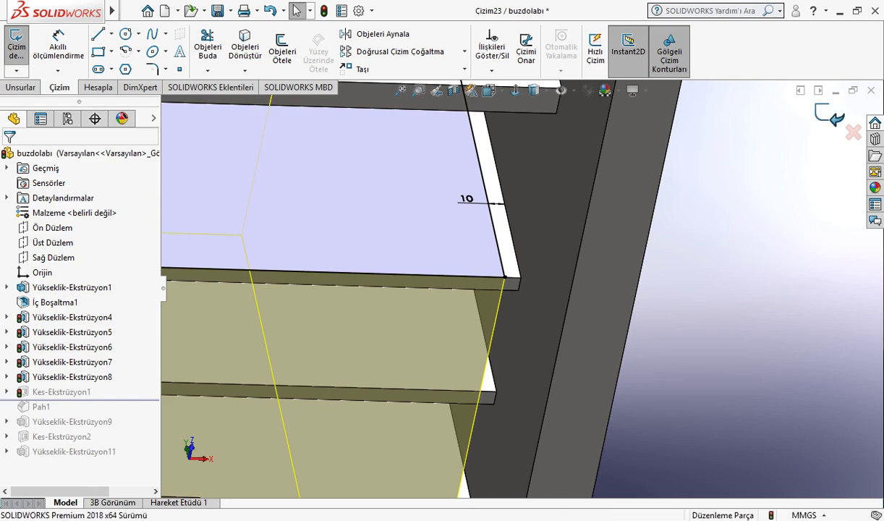
click(839, 116)
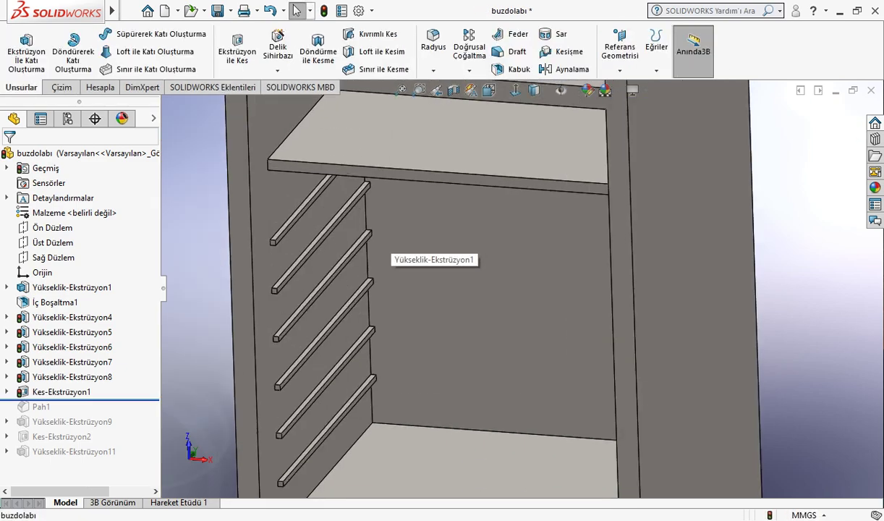
mouse_move(391, 254)
middle_down()
mouse_move(387, 324)
mouse_move(434, 311)
middle_up()
Roll forward the Pah1 chamfer and confirm it at 7.50 mm × 45°
drag(79, 399, 80, 415)
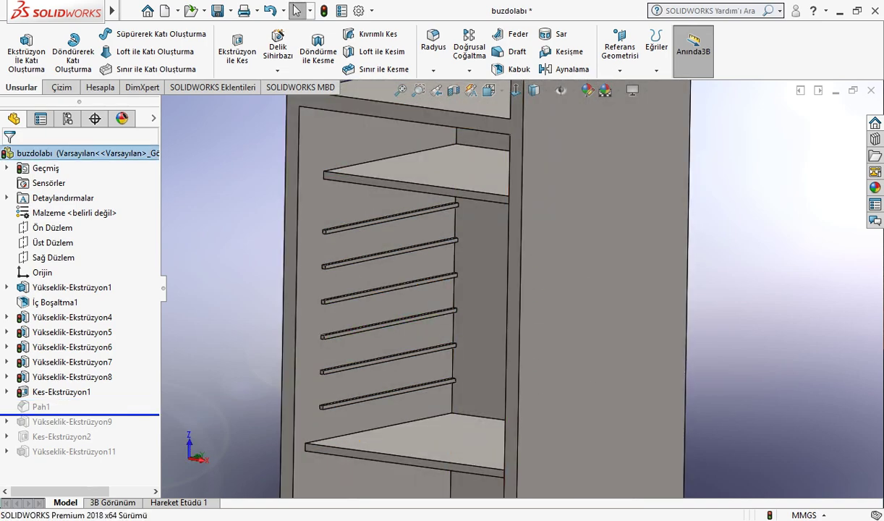
scroll(322, 318, down, 3)
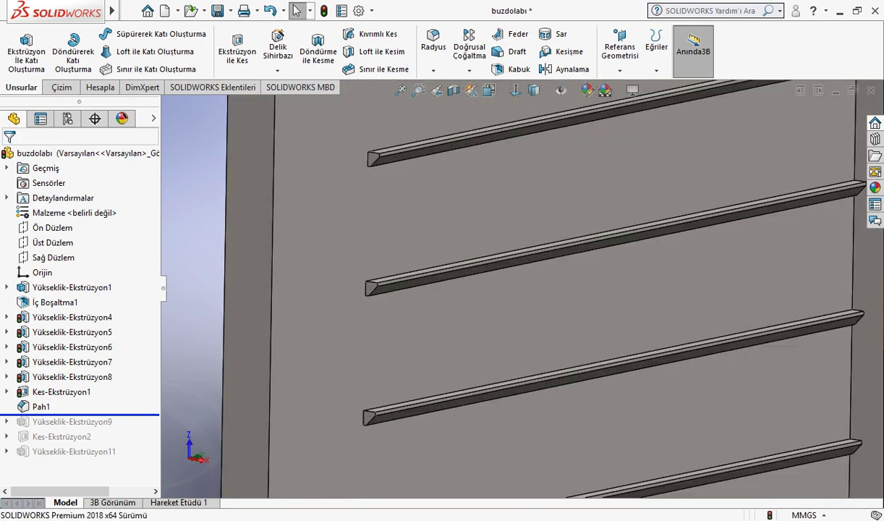
scroll(322, 318, down, 3)
scroll(325, 324, down, 3)
click(420, 307)
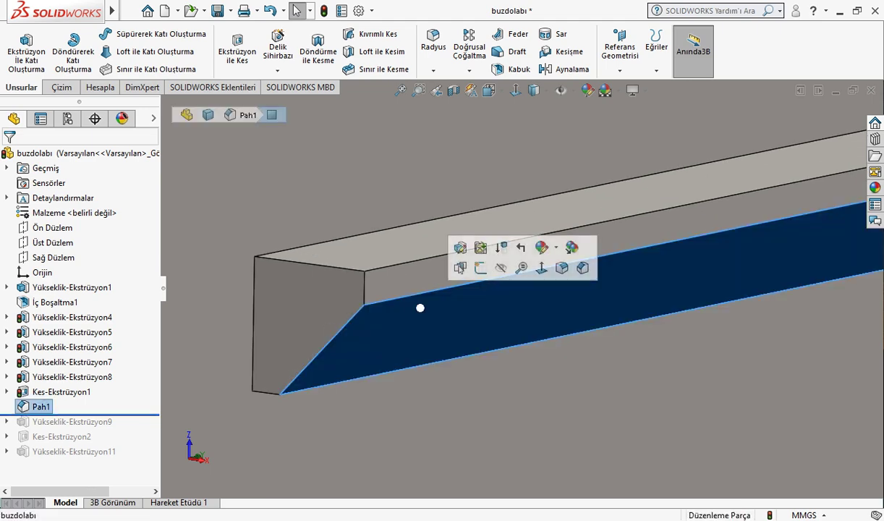
click(460, 248)
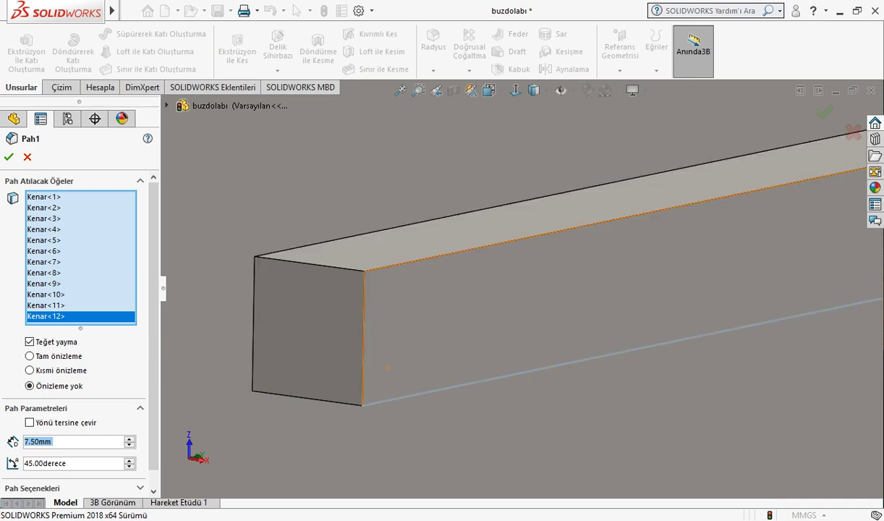
key(Return)
View the chamfered rack bars from an angled and a near-front view of the fridge
scroll(492, 334, up, 2)
scroll(494, 338, up, 2)
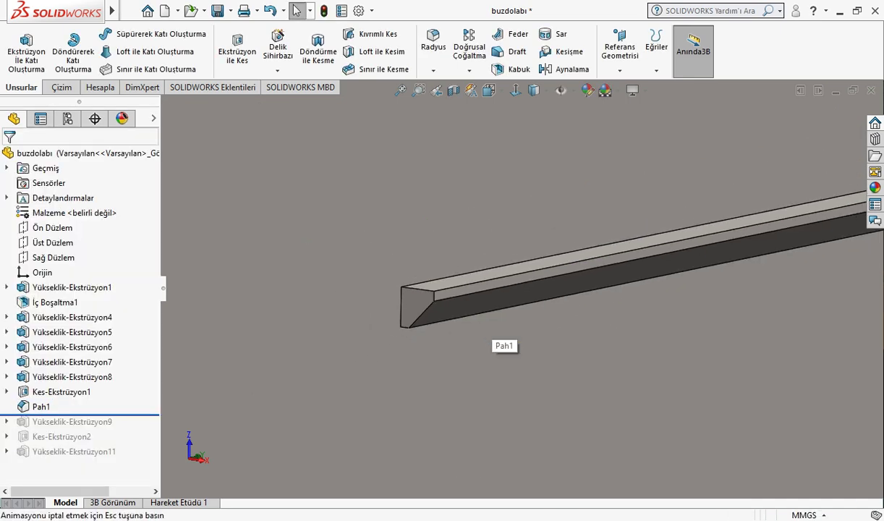
scroll(494, 339, up, 5)
scroll(498, 333, down, 6)
scroll(497, 333, up, 3)
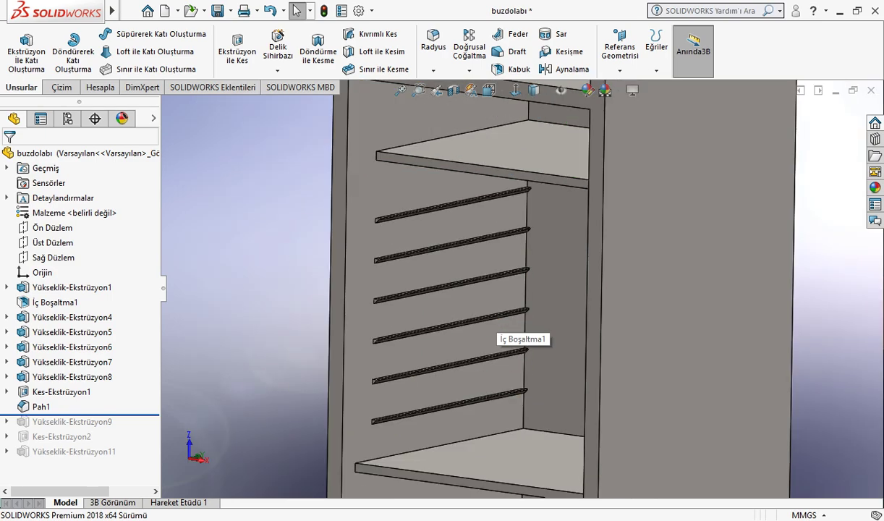
middle_drag(498, 333, 550, 340)
scroll(549, 340, down, 4)
scroll(549, 340, up, 3)
scroll(550, 340, down, 3)
scroll(550, 340, down, 2)
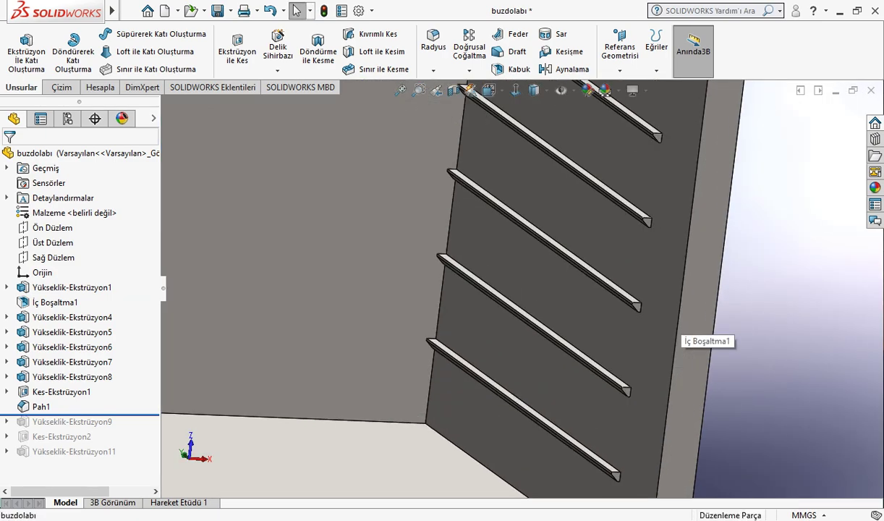
scroll(550, 340, down, 2)
scroll(550, 340, up, 3)
scroll(550, 340, up, 3)
middle_drag(677, 329, 406, 217)
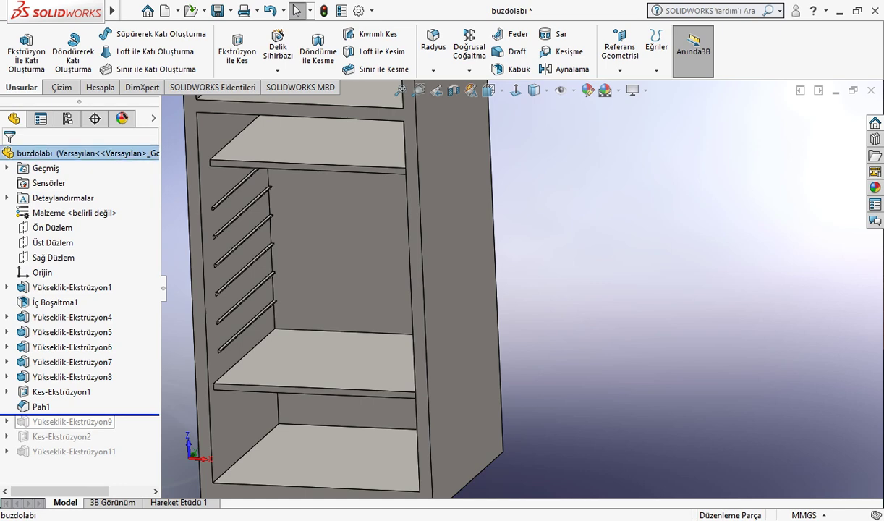
Select the bottom-compartment divider and show its sketch dimensions
scroll(405, 406, up, 3)
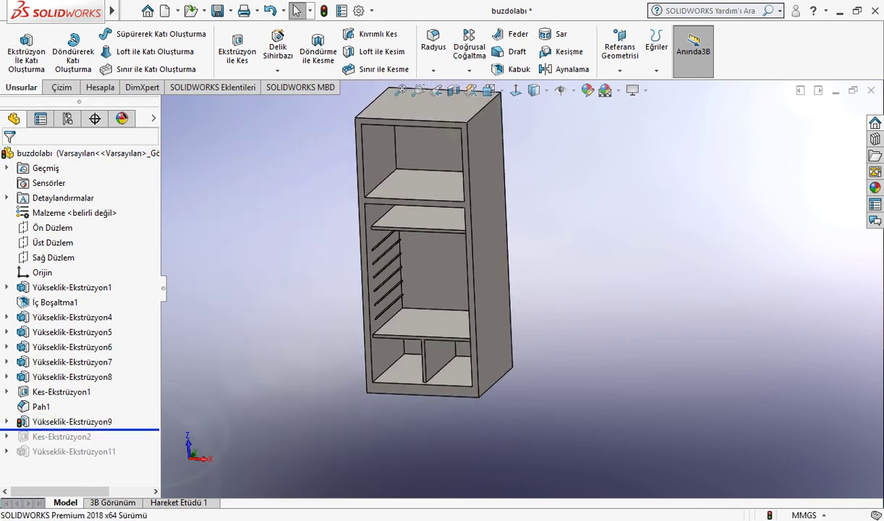
scroll(405, 405, down, 5)
scroll(405, 405, down, 3)
click(517, 264)
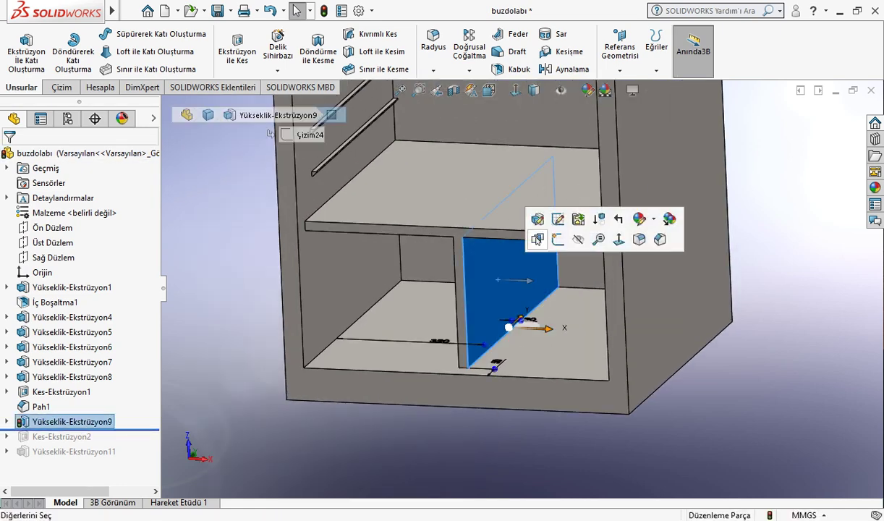
click(557, 220)
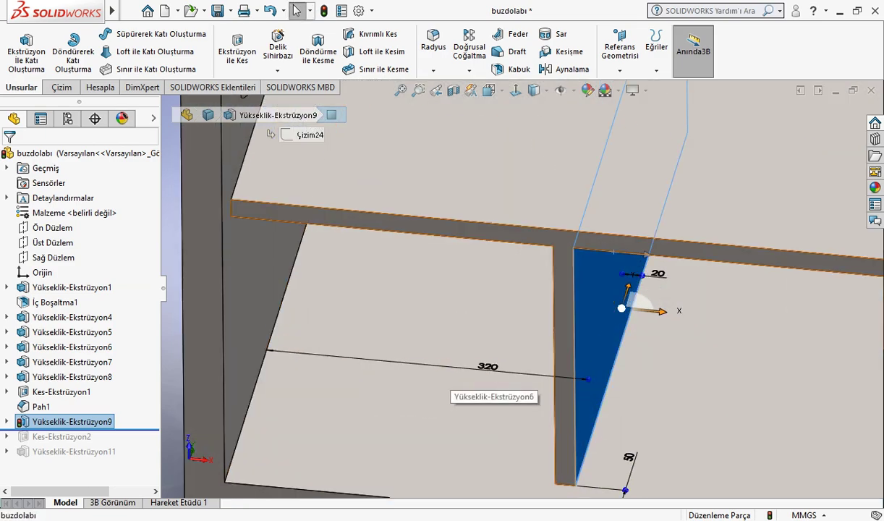
scroll(579, 354, down, 2)
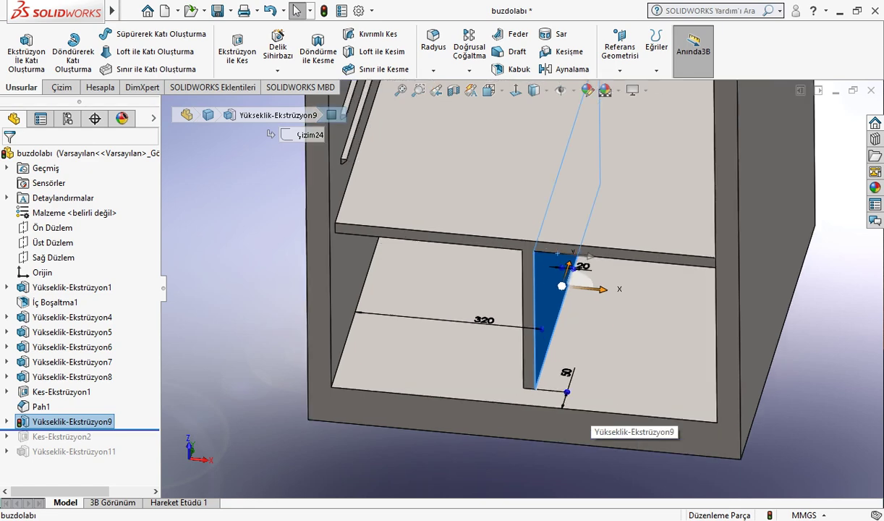
key(Escape)
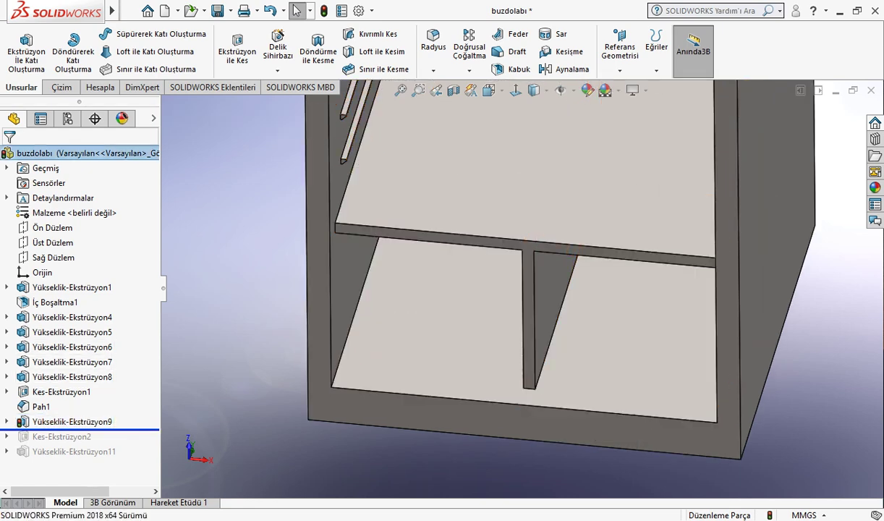
Roll the model forward to include Kes-Ekstrüzyon2 and view the cabinet interior
drag(79, 430, 79, 444)
scroll(434, 260, up, 3)
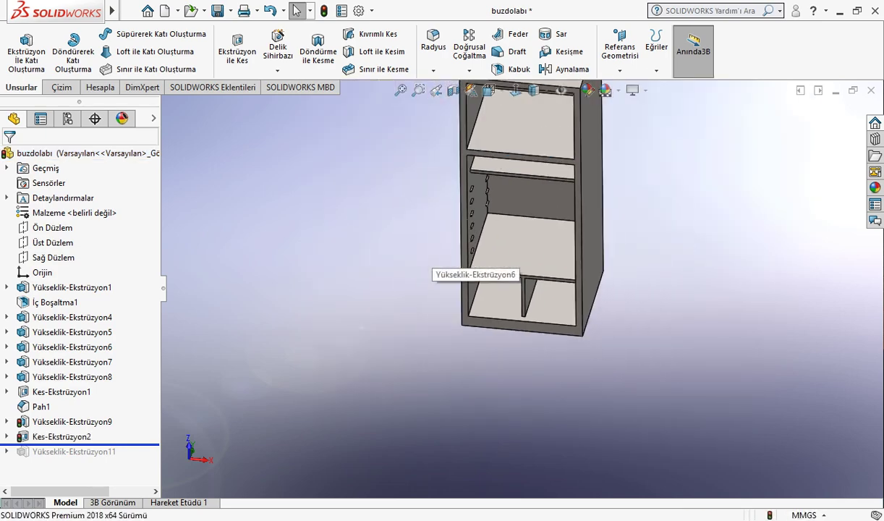
middle_drag(434, 260, 507, 217)
scroll(484, 214, down, 3)
scroll(485, 213, down, 5)
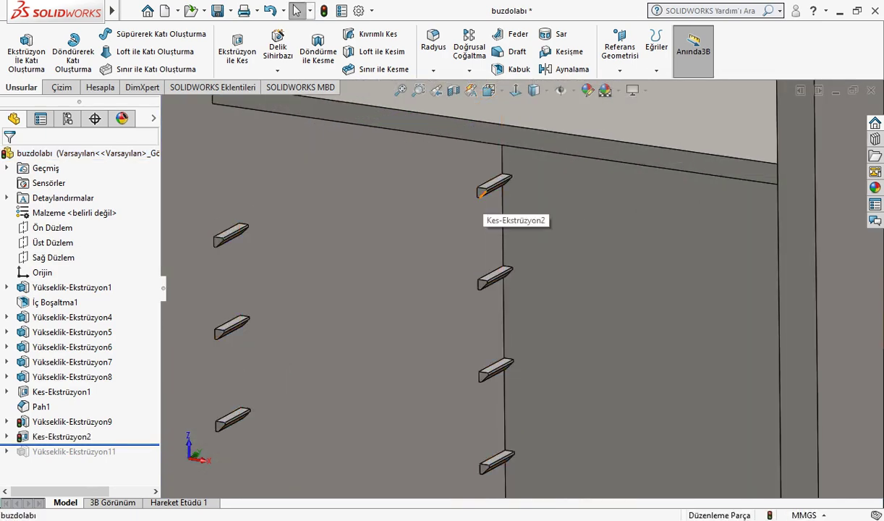
Open the shelf-peg sketch Çizim25 for review and return to the part
click(477, 192)
click(517, 150)
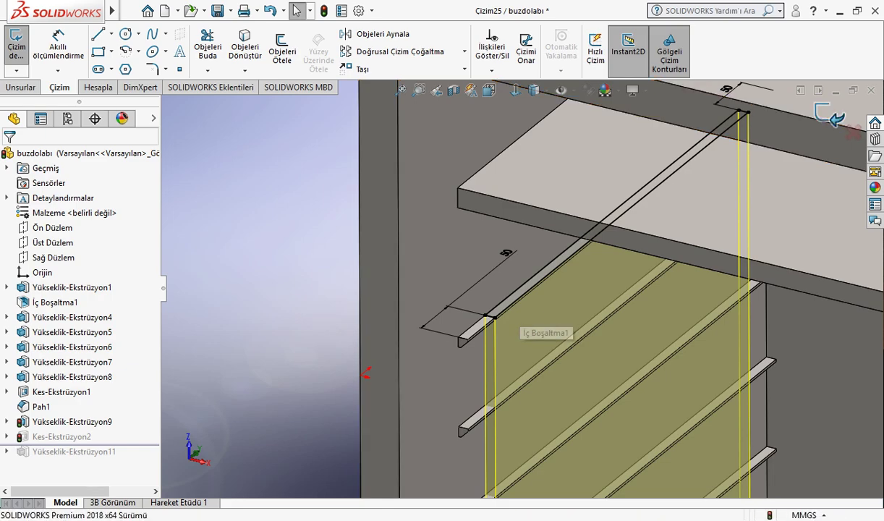
key(ctrl+b)
scroll(607, 402, up, 5)
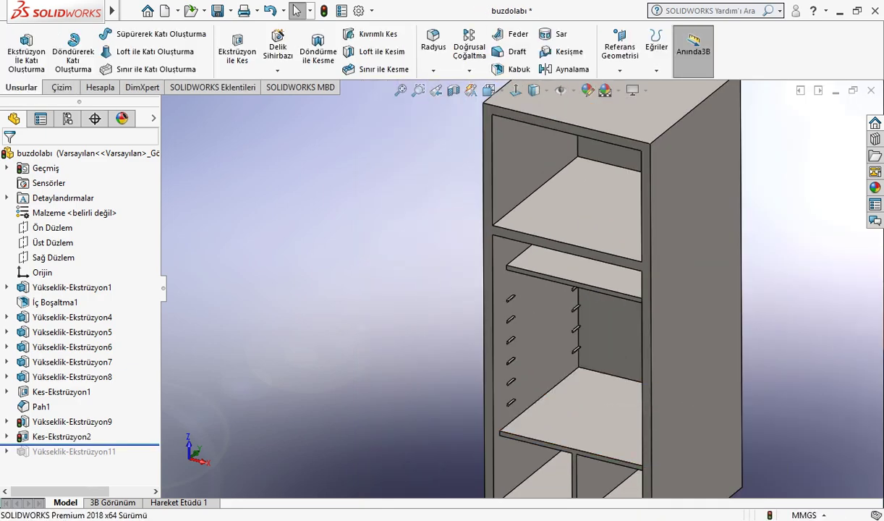
Review feet sketch Çizim27 with Ø60 circles 100 mm from the edges, then rebuild
scroll(604, 392, up, 5)
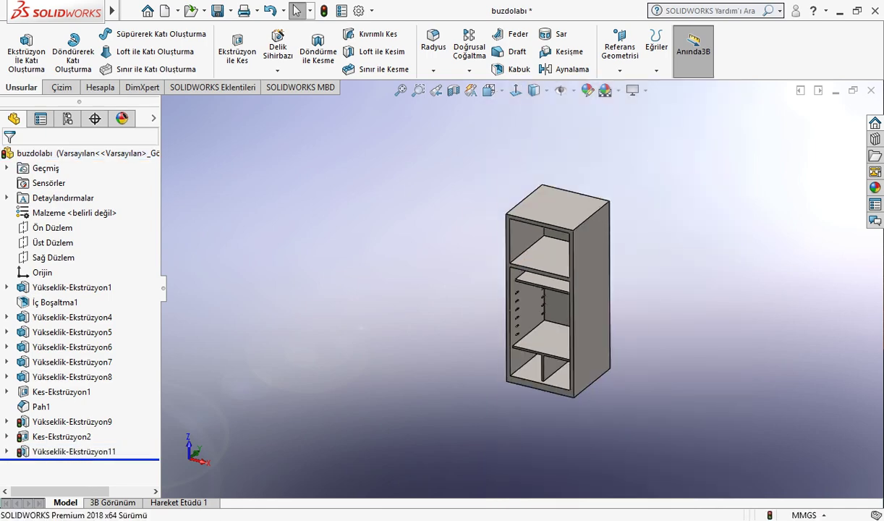
scroll(604, 392, down, 5)
scroll(604, 392, down, 3)
middle_drag(604, 392, 582, 304)
scroll(589, 344, up, 3)
scroll(582, 304, down, 3)
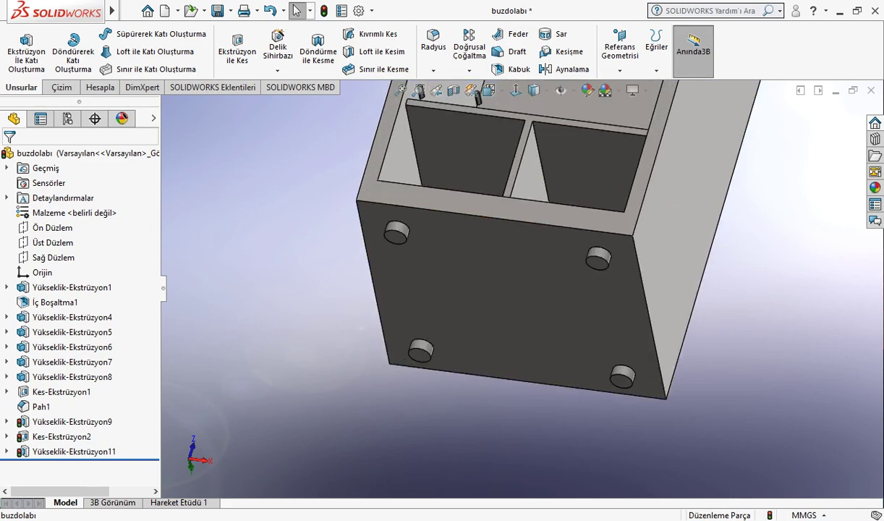
scroll(579, 290, down, 2)
click(588, 255)
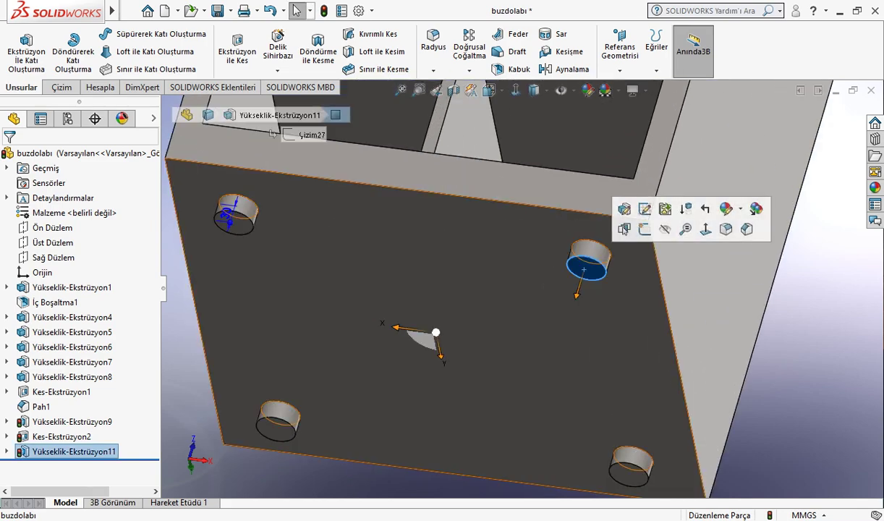
click(658, 190)
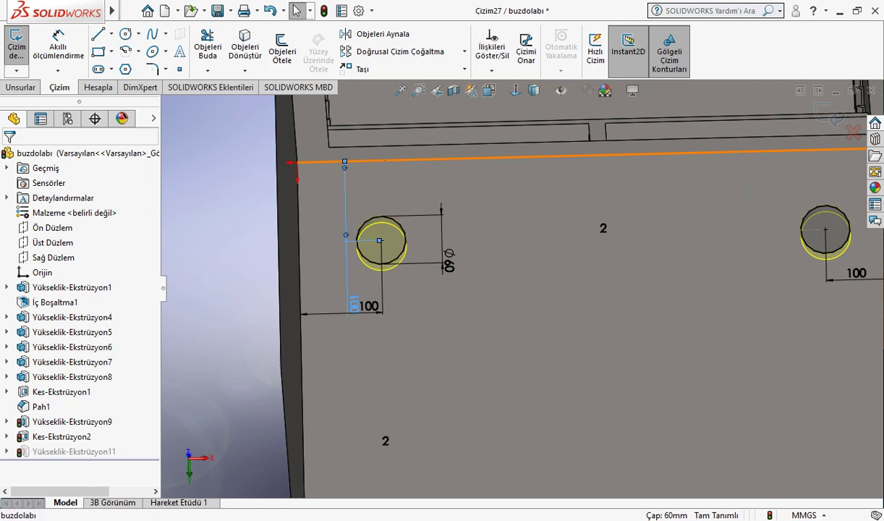
click(404, 321)
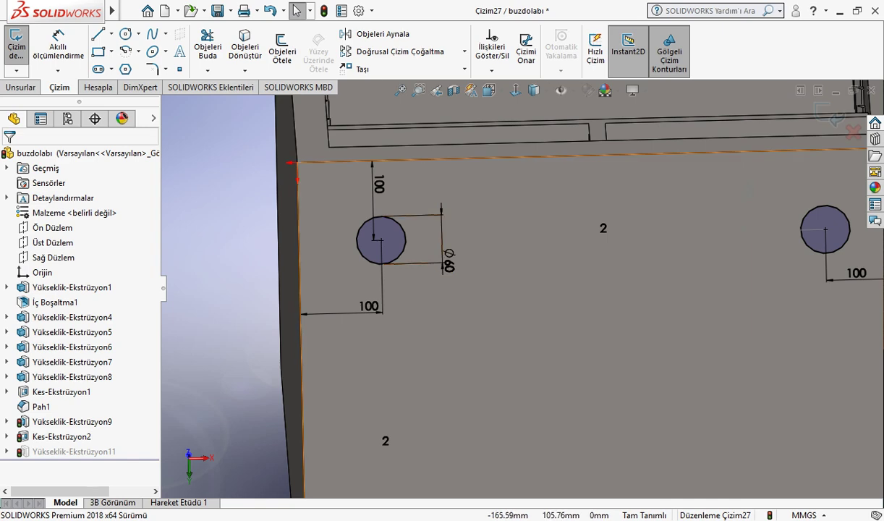
scroll(521, 289, up, 3)
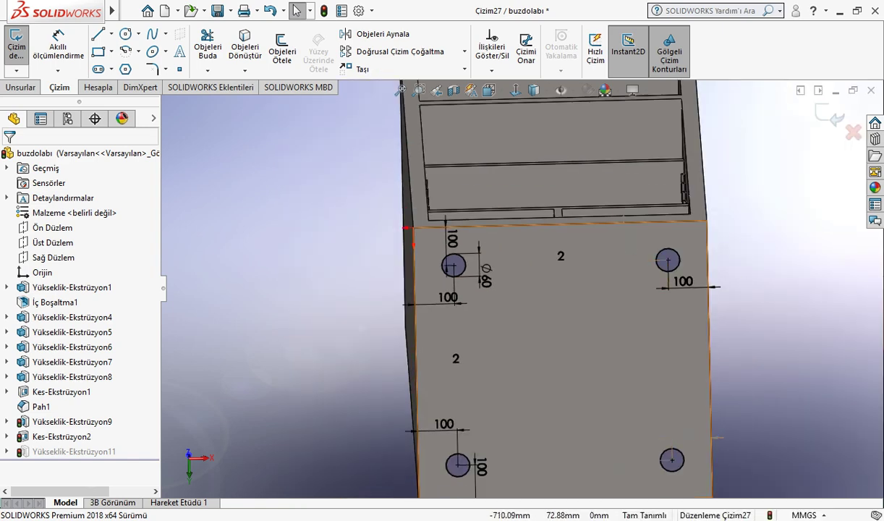
key(ctrl+b)
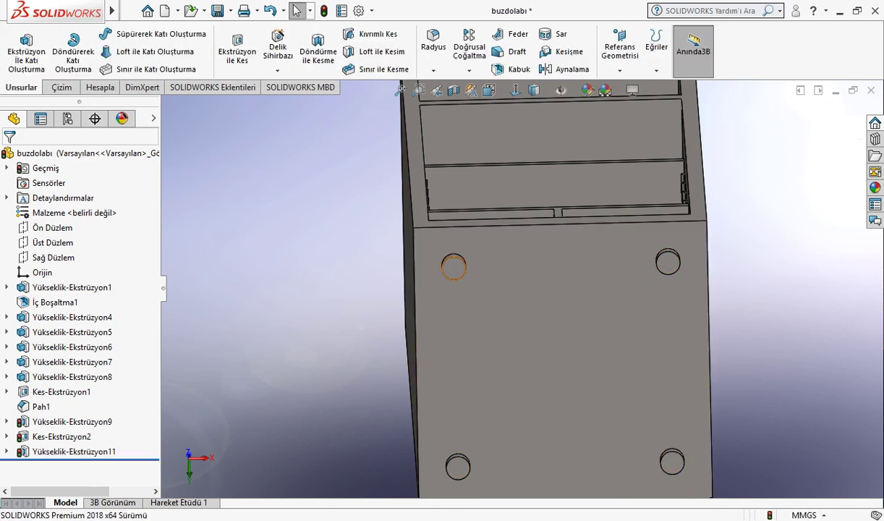
Confirm the feet extrusion Yükseklik-Ekstrüzyon11 at 30 mm and switch to 'buzdolabı montaj'
click(452, 269)
click(491, 208)
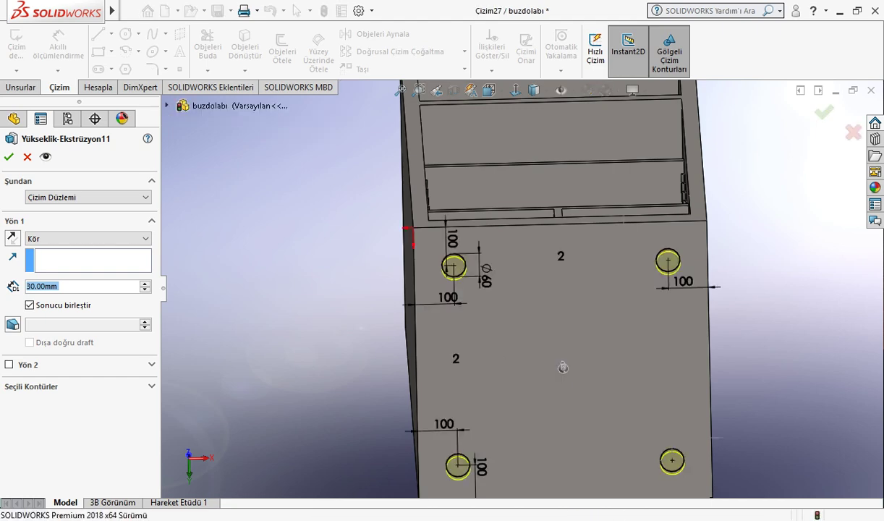
key(Return)
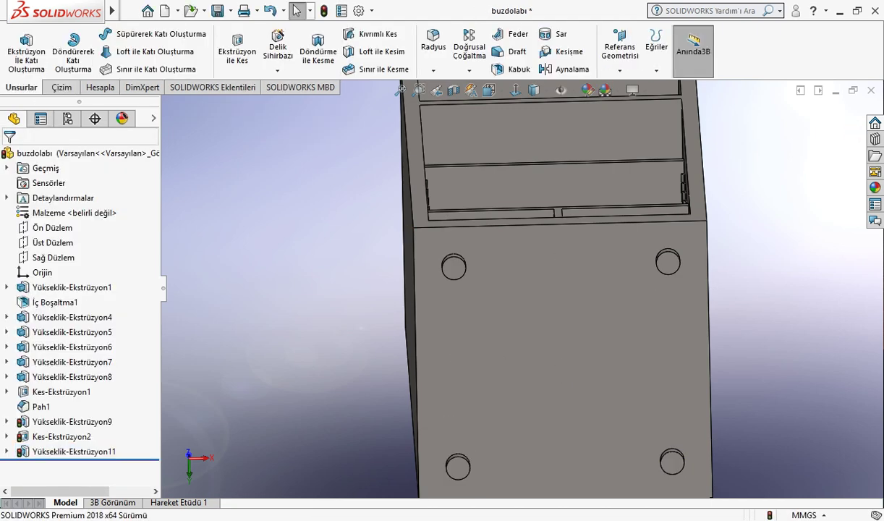
key(ctrl+Tab)
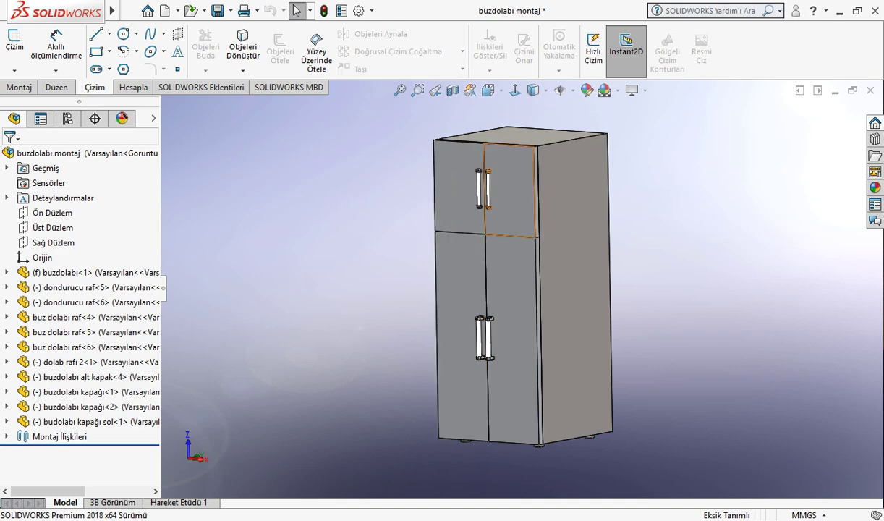
Swing all four fridge doors open on their hinges
drag(463, 187, 416, 186)
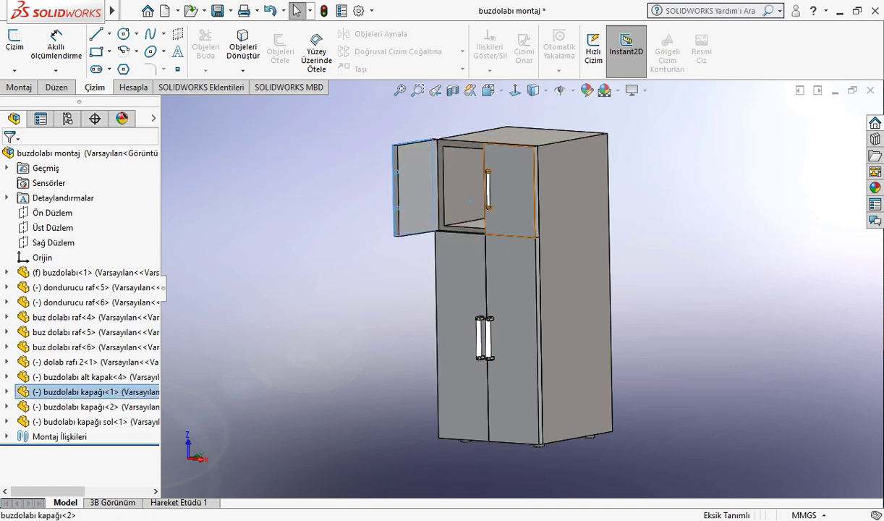
drag(499, 191, 542, 191)
mouse_move(499, 311)
mouse_down()
mouse_move(553, 311)
mouse_move(571, 325)
mouse_up()
drag(463, 326, 362, 325)
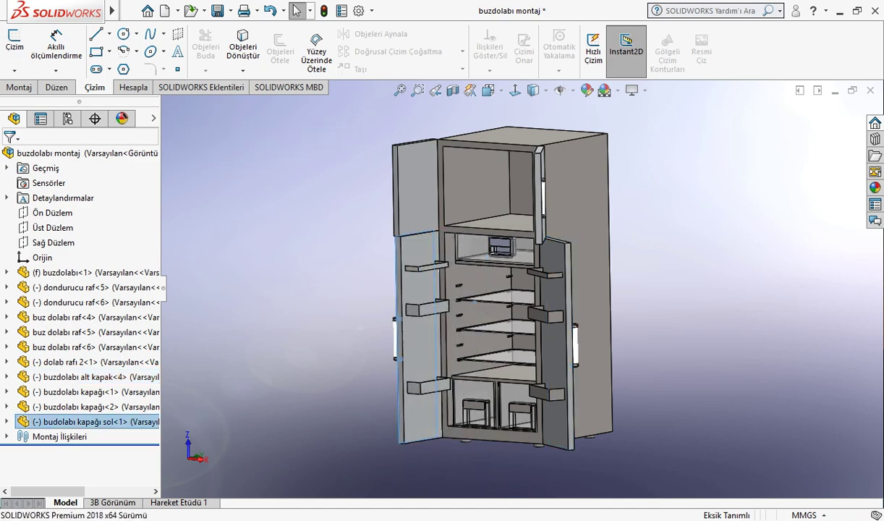
scroll(503, 275, down, 4)
middle_drag(416, 302, 470, 302)
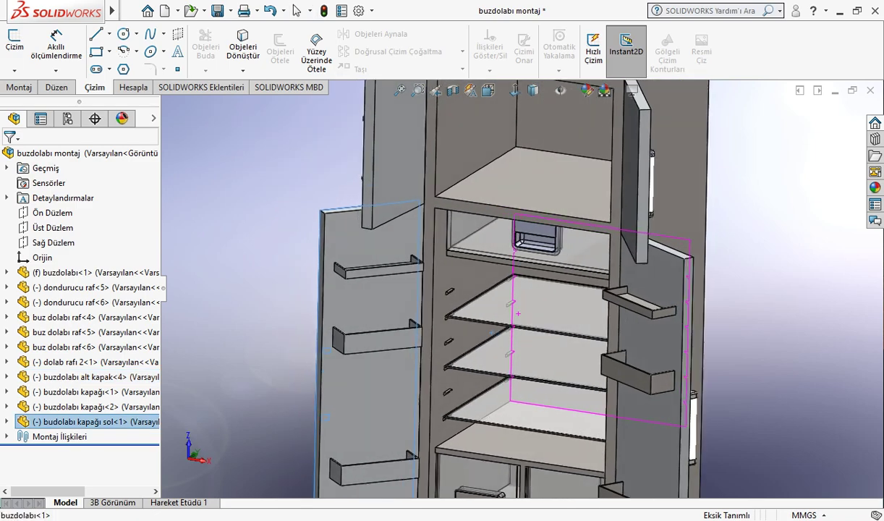
Slide the upper drawer dolab rafı 2 and the freezer drawer dondurucu raf<5> forward
scroll(516, 246, down, 4)
scroll(517, 250, down, 1)
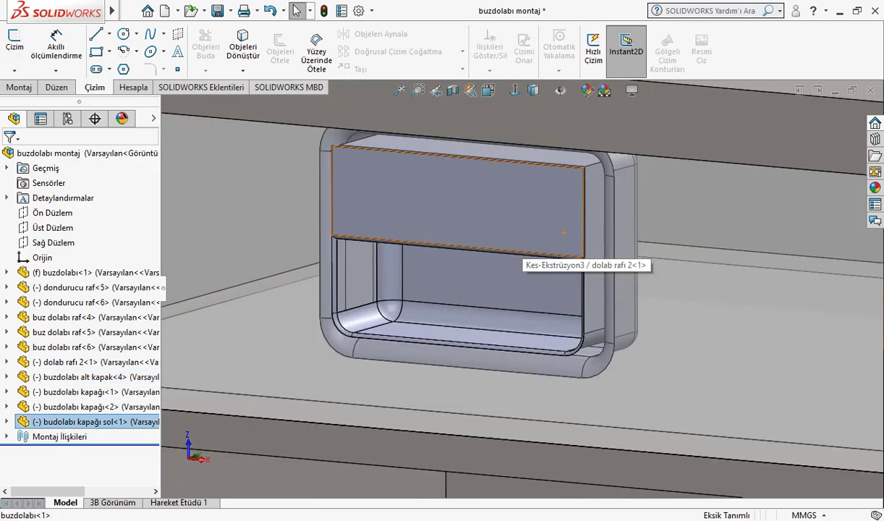
scroll(520, 249, up, 1)
scroll(539, 238, up, 2)
middle_drag(539, 237, 532, 247)
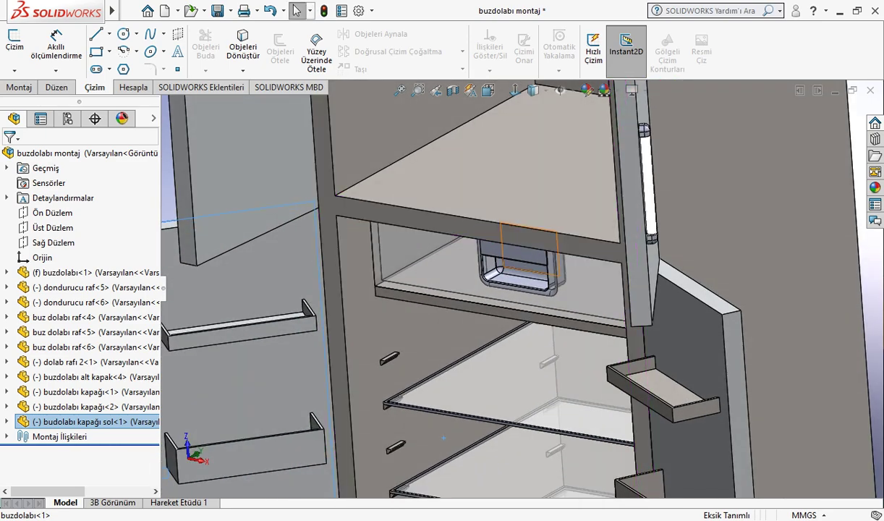
drag(514, 254, 524, 256)
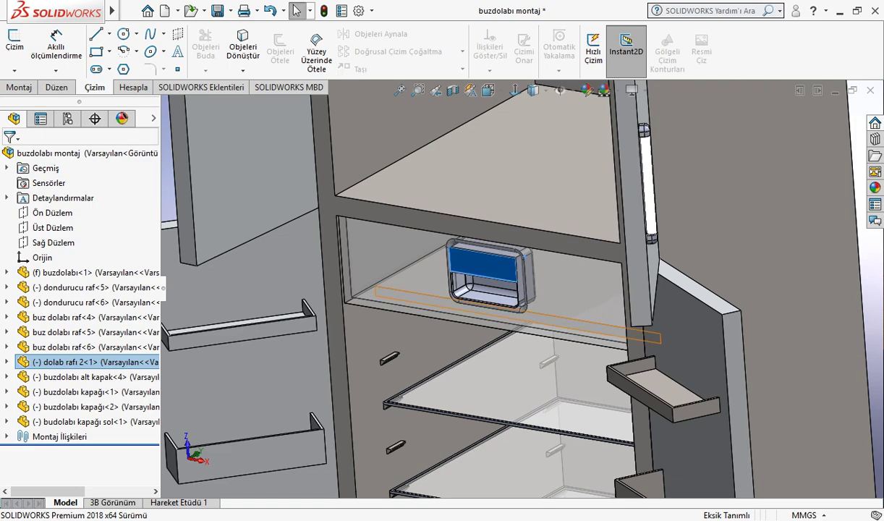
scroll(506, 275, up, 5)
middle_drag(506, 275, 530, 405)
scroll(530, 405, down, 5)
scroll(531, 405, down, 3)
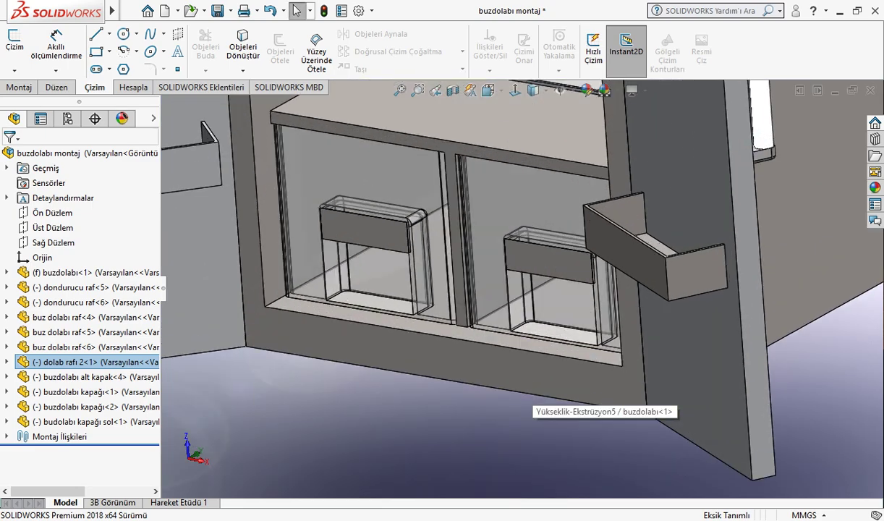
scroll(530, 406, down, 2)
drag(542, 253, 549, 267)
click(94, 301)
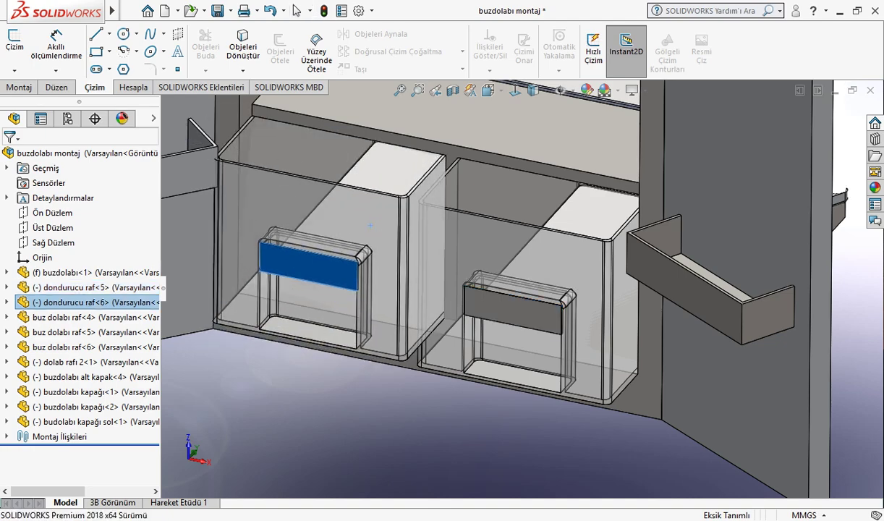
Select the glass shelves' edges to check their 660 mm length
scroll(502, 199, up, 5)
scroll(502, 199, up, 2)
scroll(502, 197, down, 3)
scroll(492, 259, down, 4)
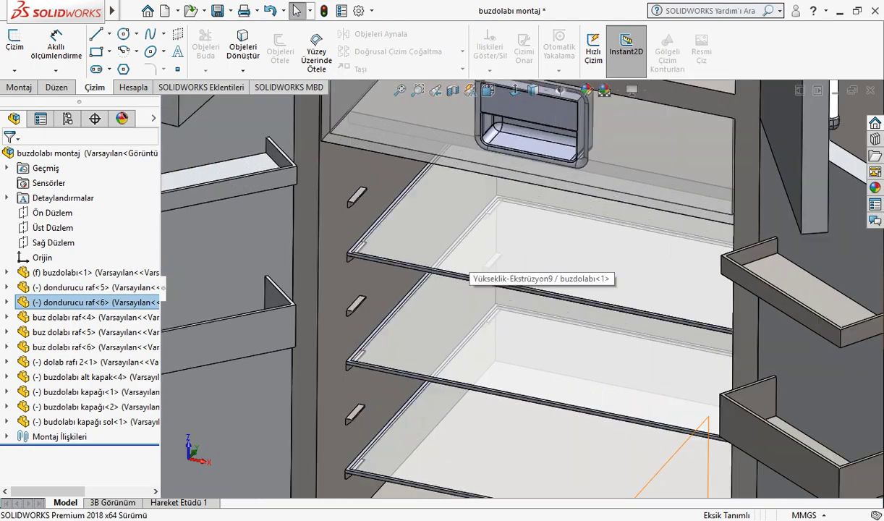
click(554, 293)
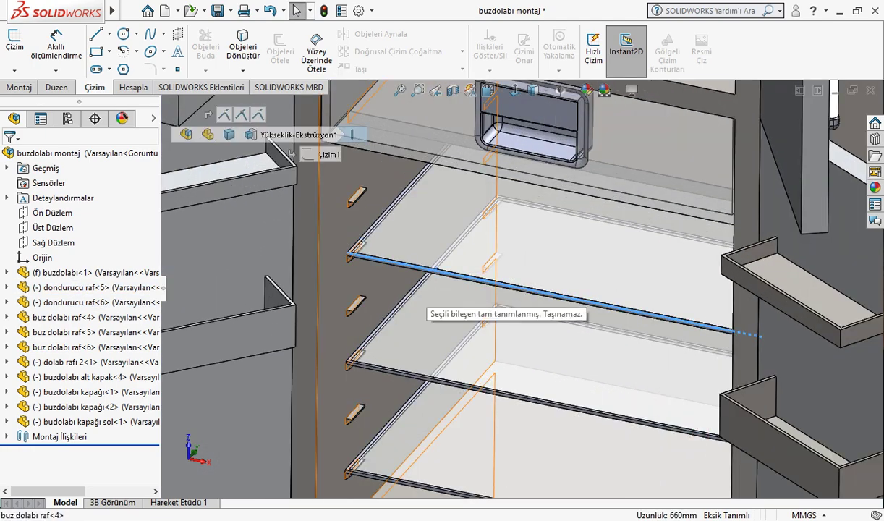
click(375, 377)
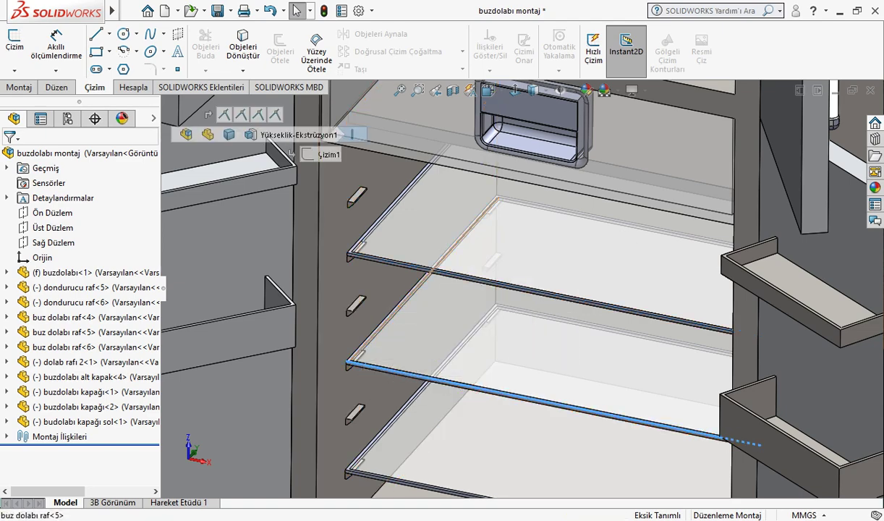
click(391, 318)
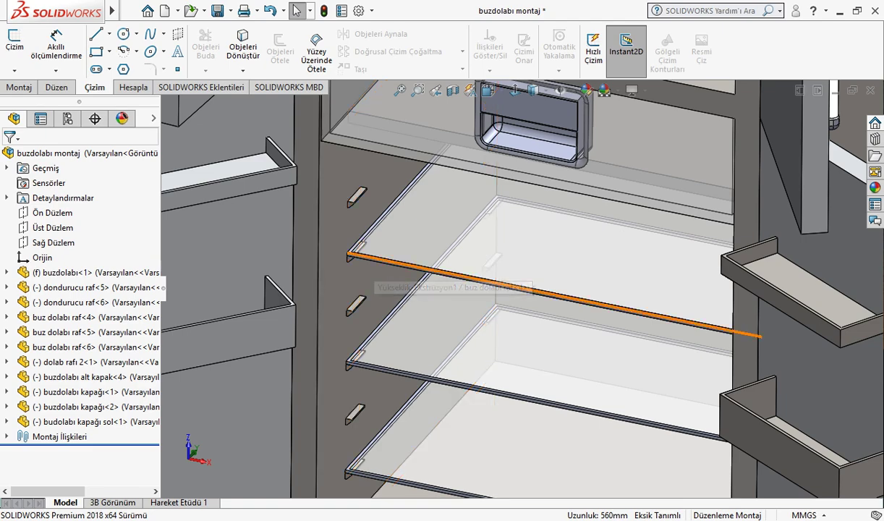
click(420, 269)
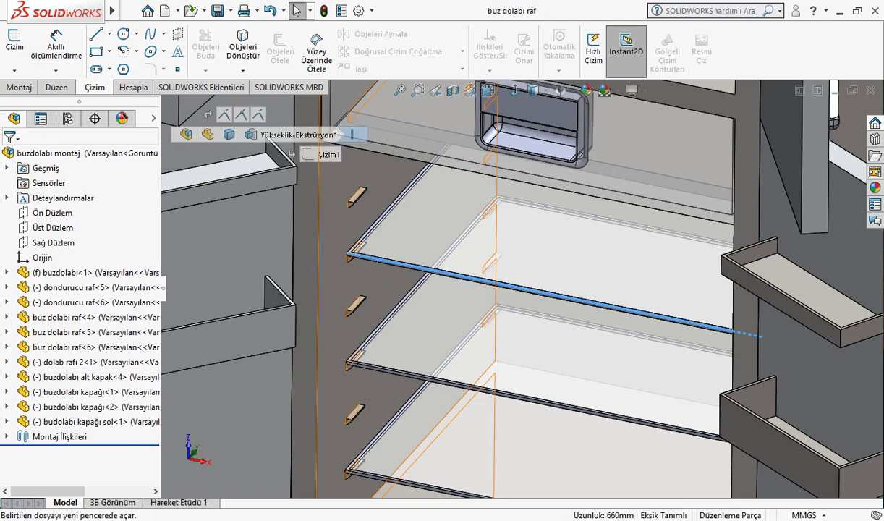
click(291, 152)
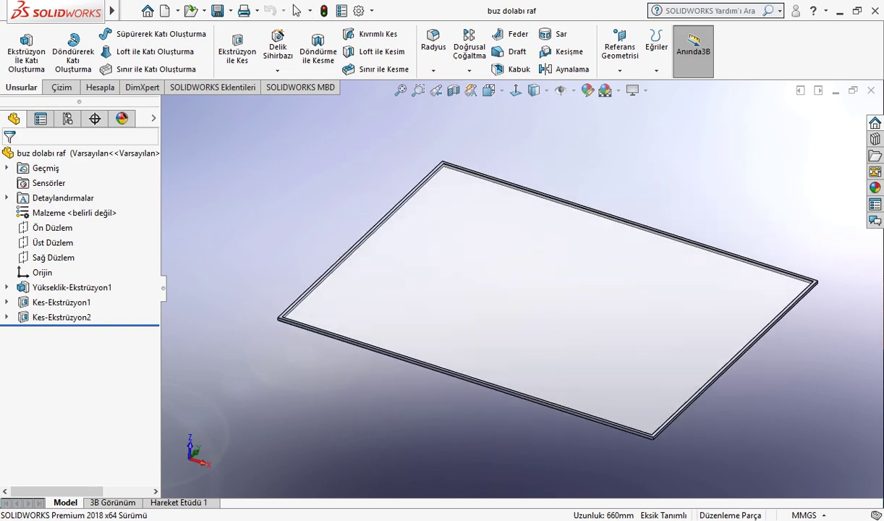
key(ctrl+Tab)
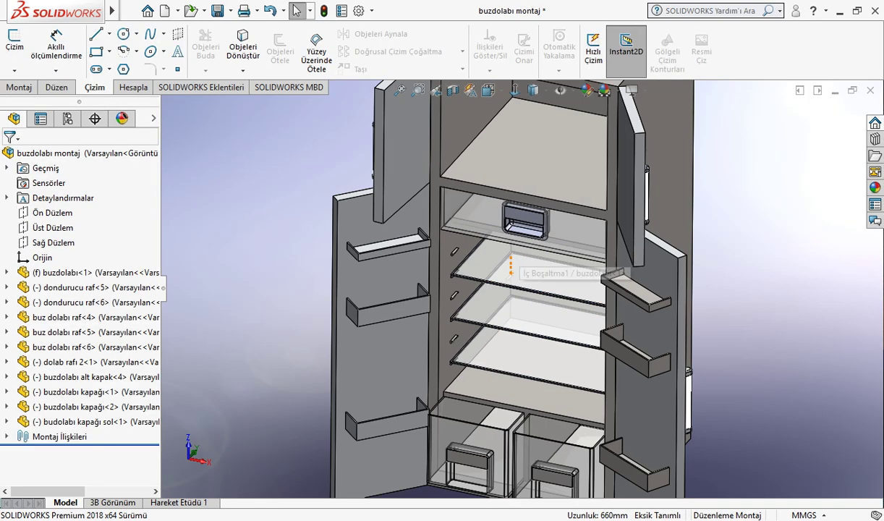
scroll(510, 454, down, 3)
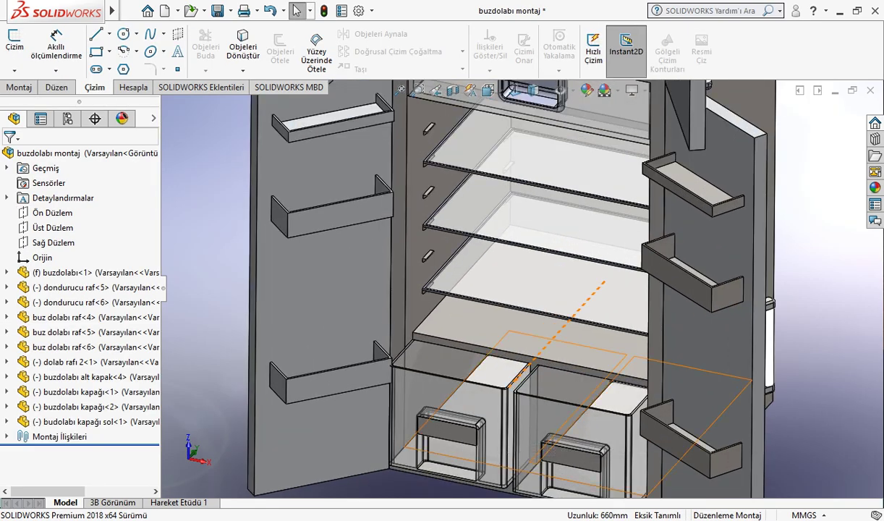
click(460, 432)
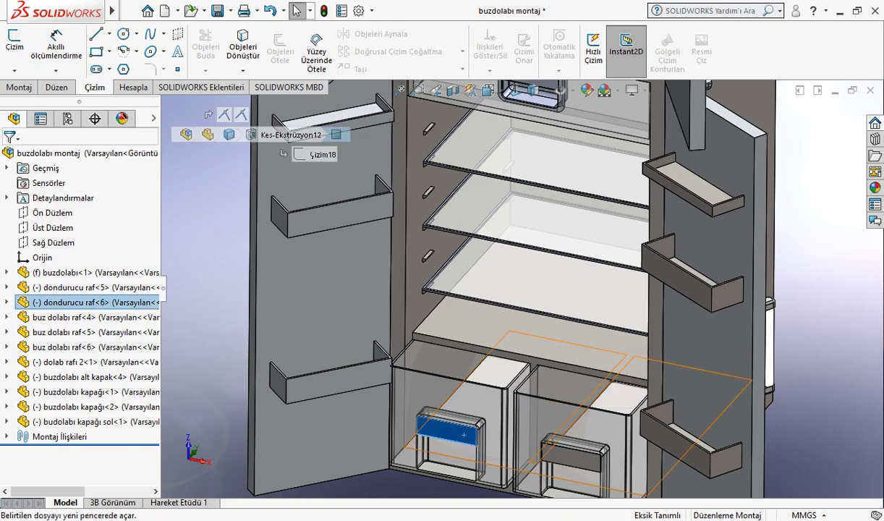
Open the dondurucu raf part, roll it back to the plain box and check its 645 length
click(208, 134)
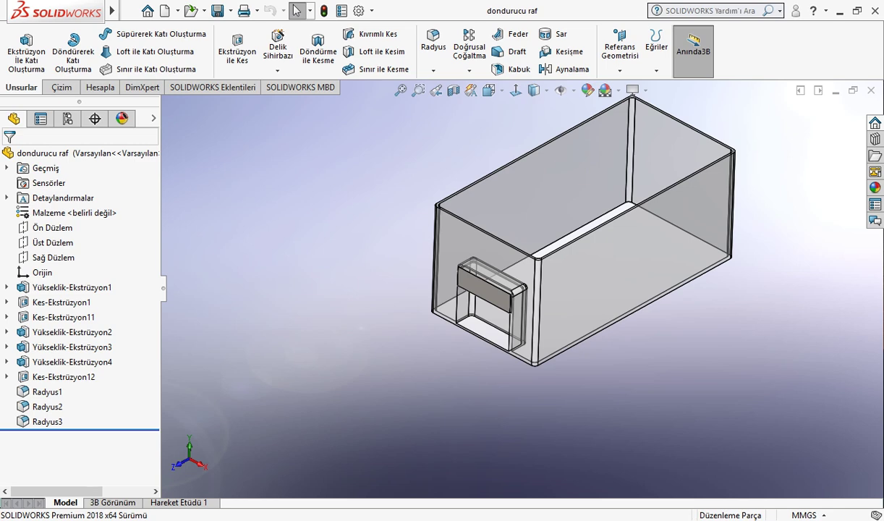
drag(79, 429, 80, 337)
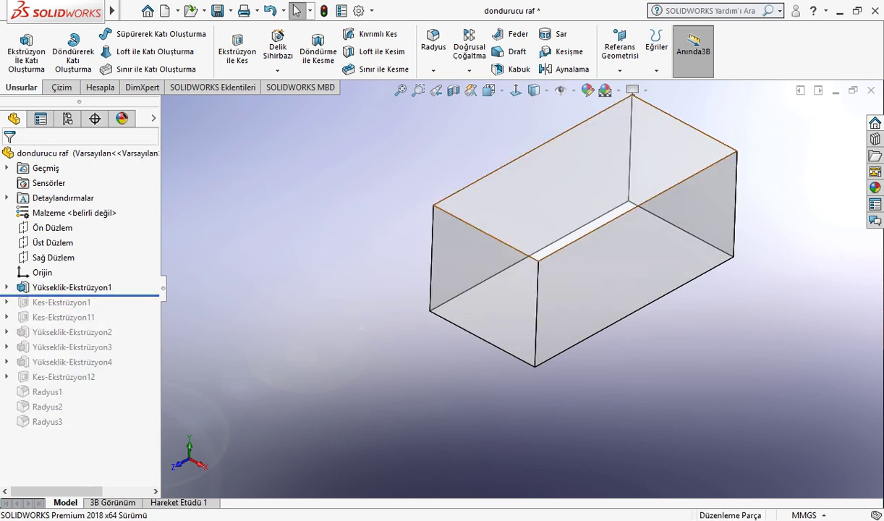
click(637, 177)
click(608, 168)
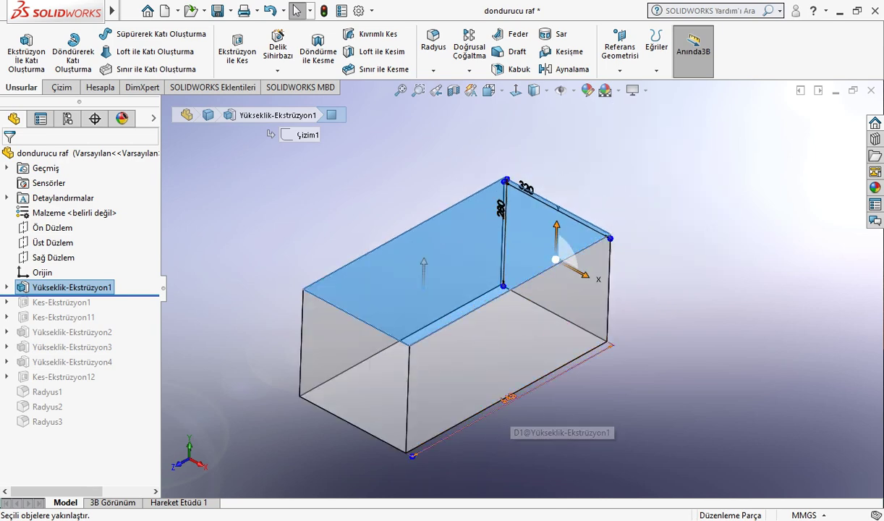
click(507, 398)
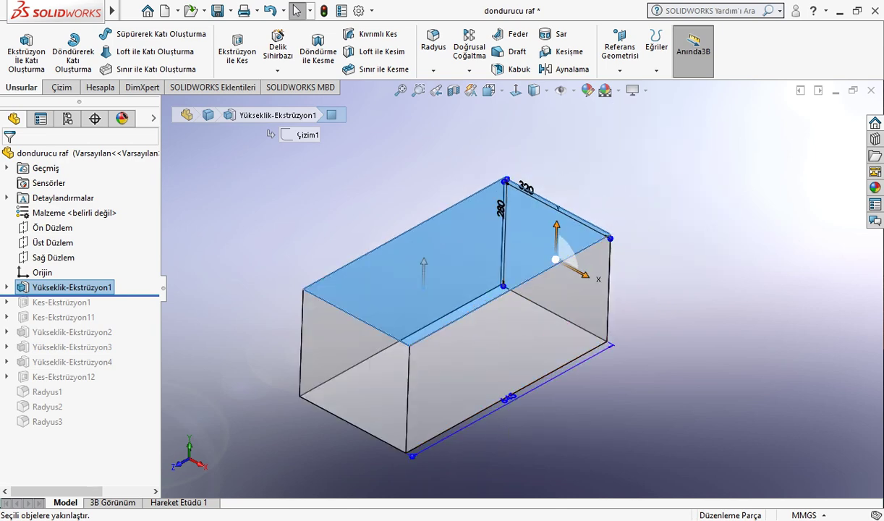
Restore the Kes-Ekstrüzyon1 hollowing cut, confirming its 5 mm wall offset, then the door-shaped Kes-Ekstrüzyon11 cut
key(Down)
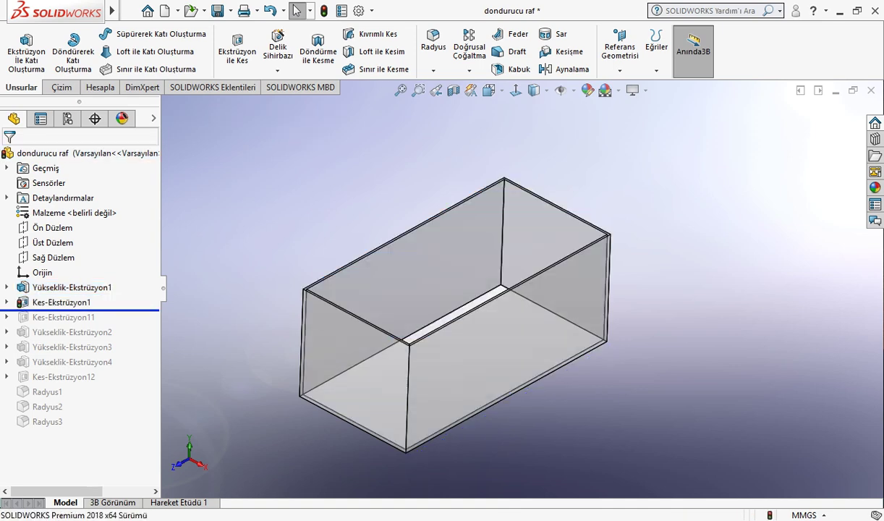
click(61, 301)
key(Escape)
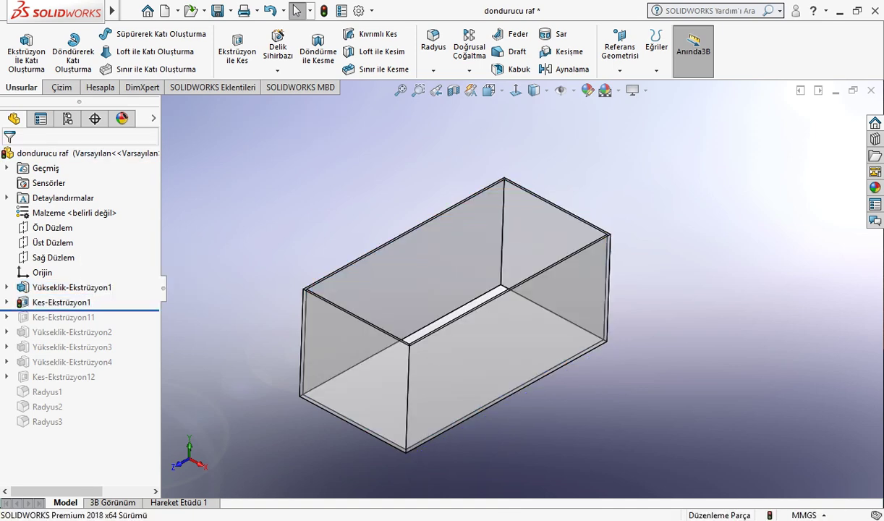
click(464, 256)
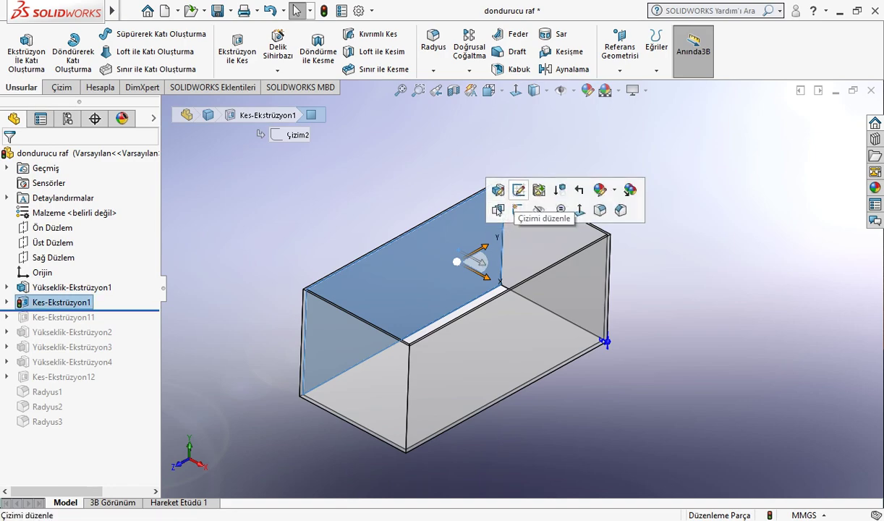
click(518, 206)
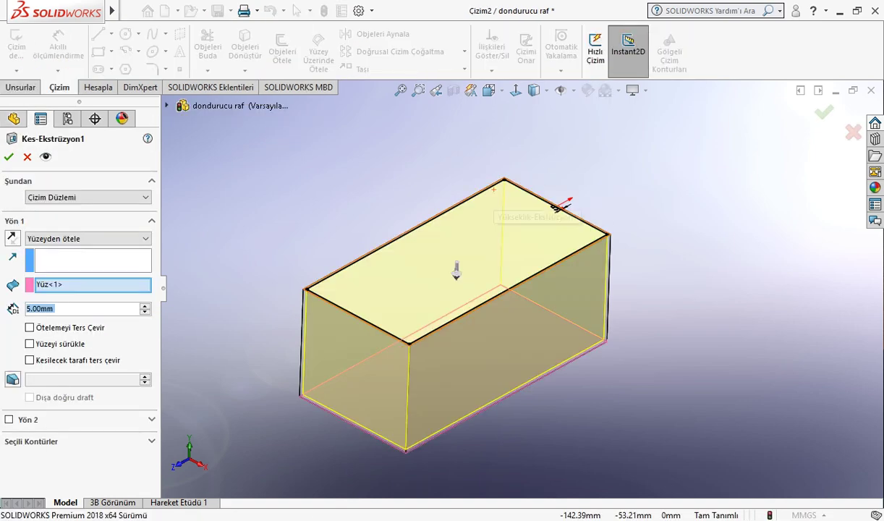
key(Return)
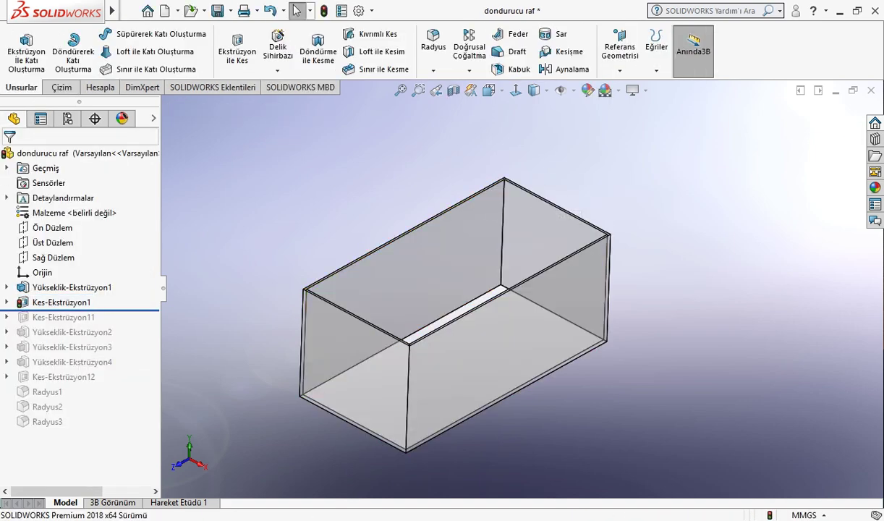
drag(79, 310, 80, 325)
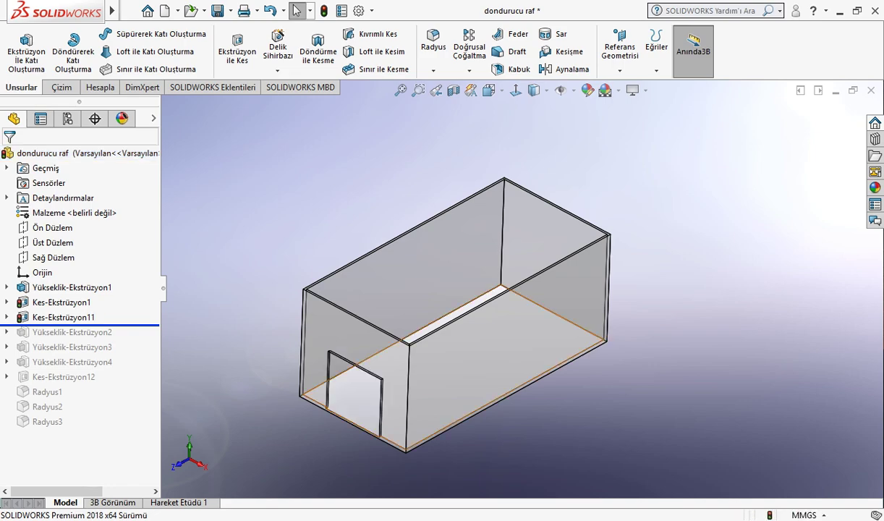
Review the door cut's Çizim14 sketch dimensions of 80, 80 and 150 mm, then restore the Yükseklik-Ekstrüzyon2 frame
scroll(340, 402, down, 3)
scroll(340, 401, down, 3)
scroll(340, 401, down, 3)
click(411, 282)
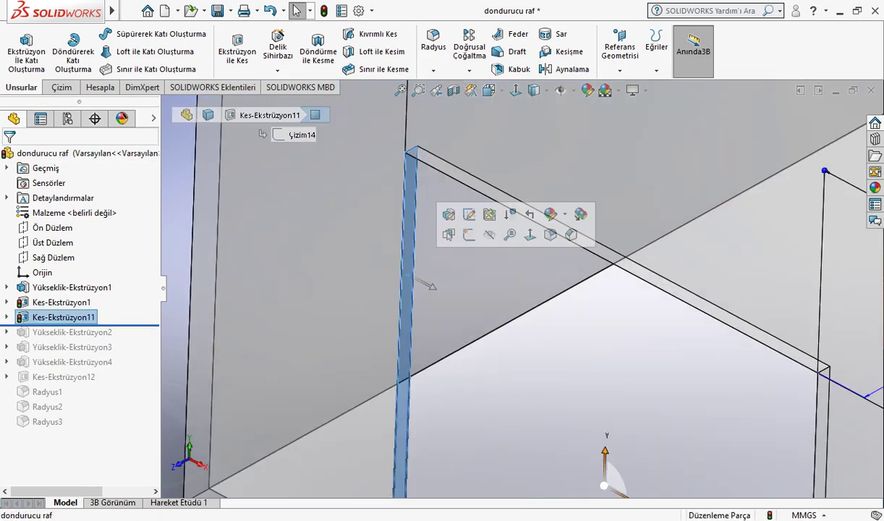
click(469, 235)
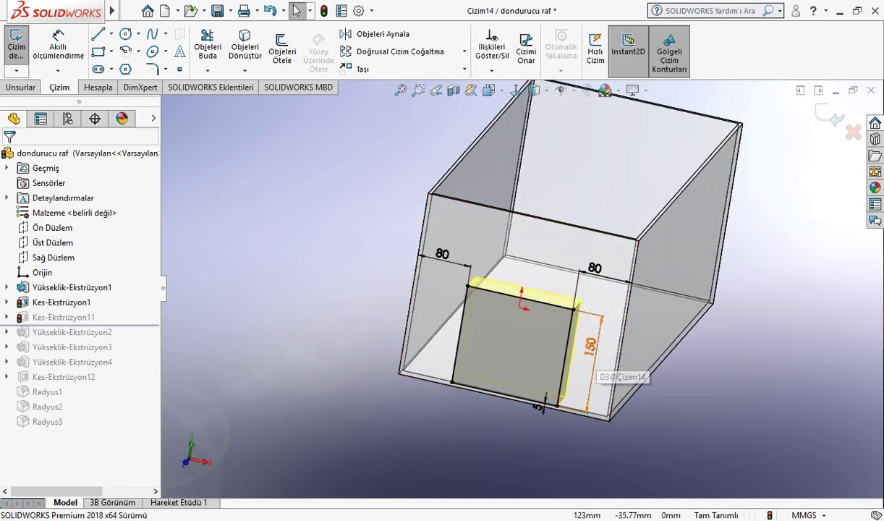
scroll(615, 364, down, 3)
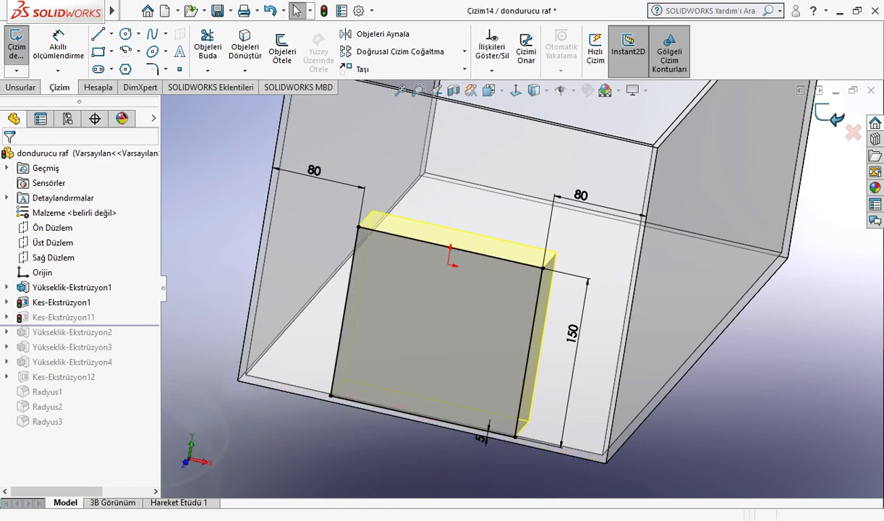
click(835, 116)
mouse_move(506, 290)
middle_down()
mouse_move(550, 239)
mouse_move(521, 275)
middle_up()
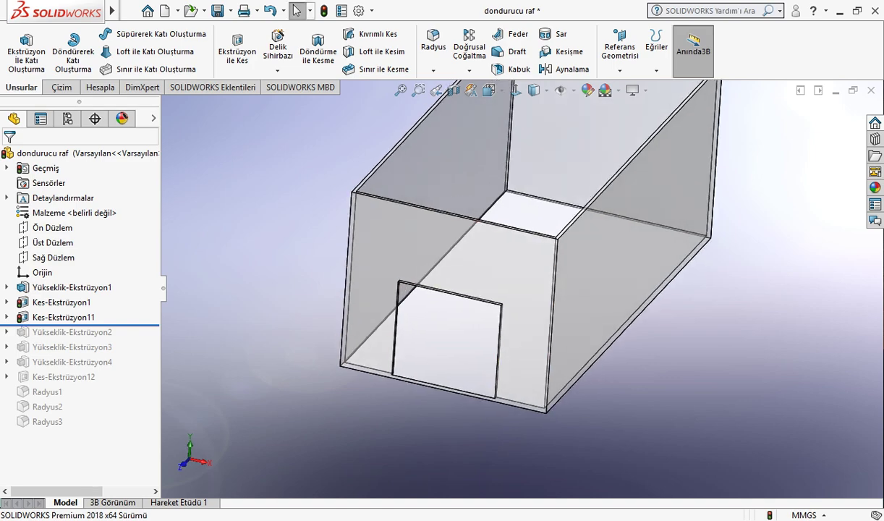
key(Down)
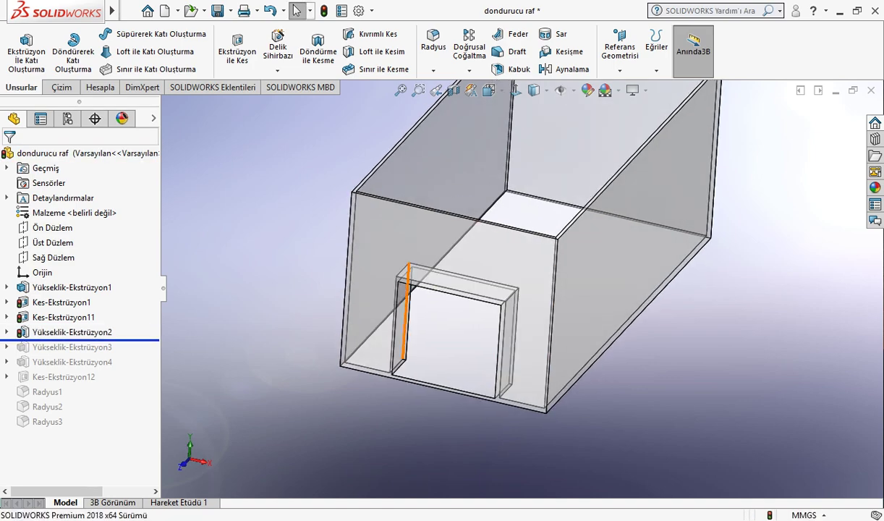
Select the Yükseklik-Ekstrüzyon2 frame and orbit around it to inspect its 50 and 5 mm dimensions
mouse_move(521, 289)
middle_down()
mouse_move(477, 326)
mouse_move(456, 311)
middle_up()
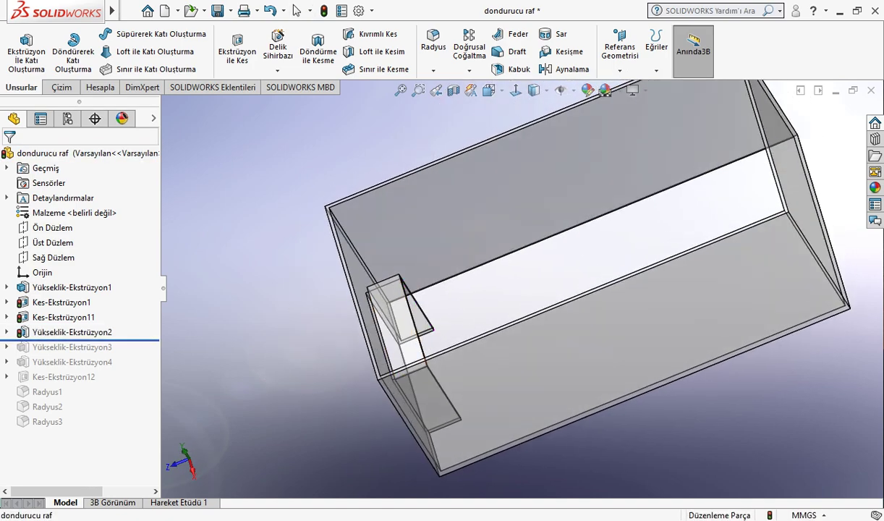
click(395, 326)
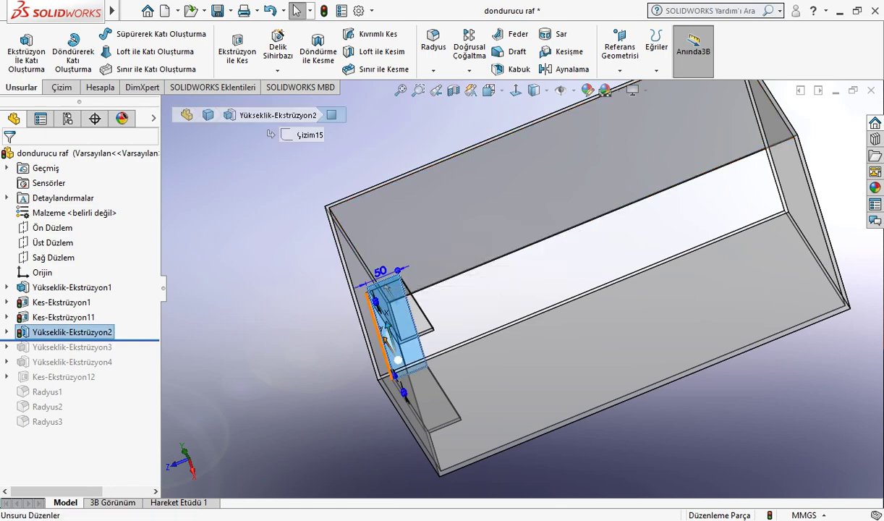
middle_drag(385, 327, 463, 322)
scroll(463, 322, down, 3)
scroll(474, 325, down, 3)
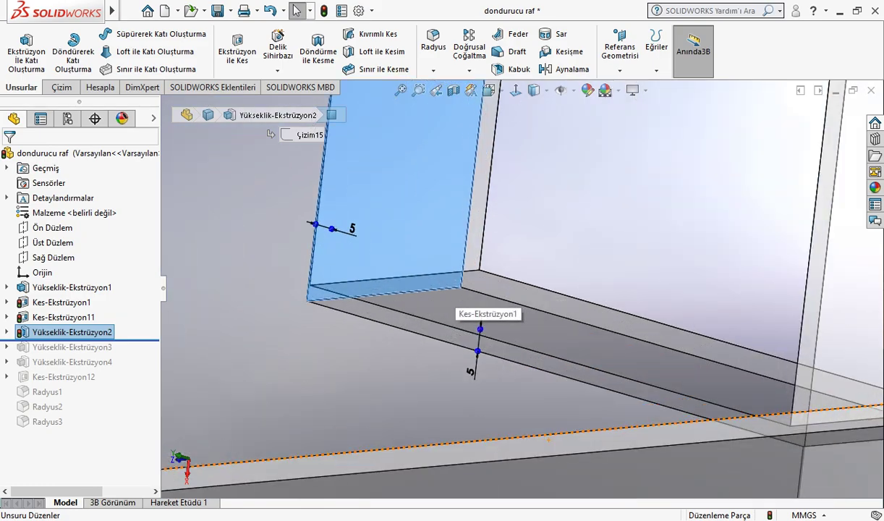
scroll(478, 326, up, 3)
scroll(478, 326, up, 2)
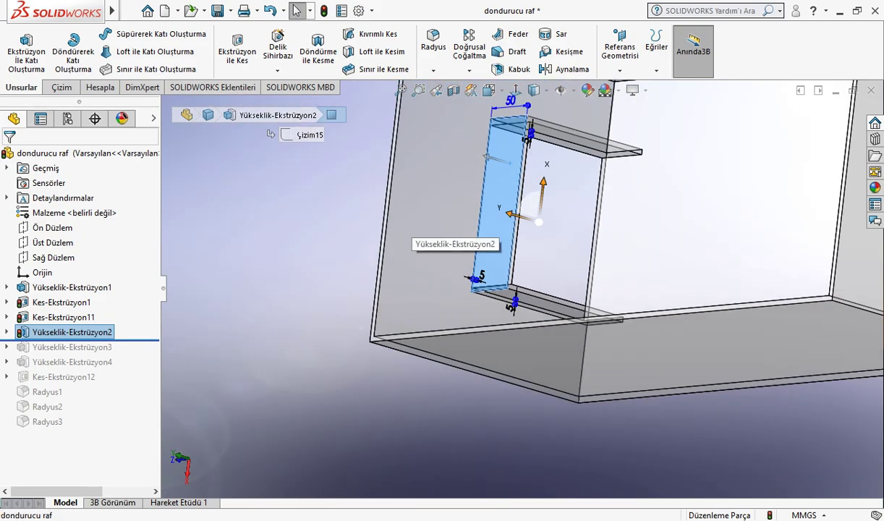
middle_drag(477, 326, 434, 246)
mouse_move(461, 203)
middle_down()
mouse_move(449, 217)
mouse_move(460, 203)
middle_up()
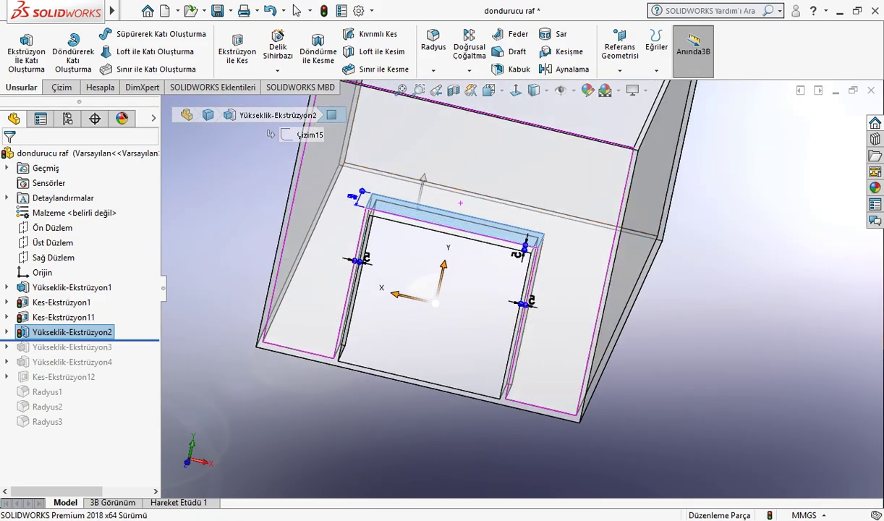
scroll(434, 302, down, 2)
scroll(438, 315, up, 2)
mouse_move(438, 316)
middle_down()
mouse_move(453, 312)
mouse_move(460, 326)
mouse_move(471, 264)
middle_up()
key(Escape)
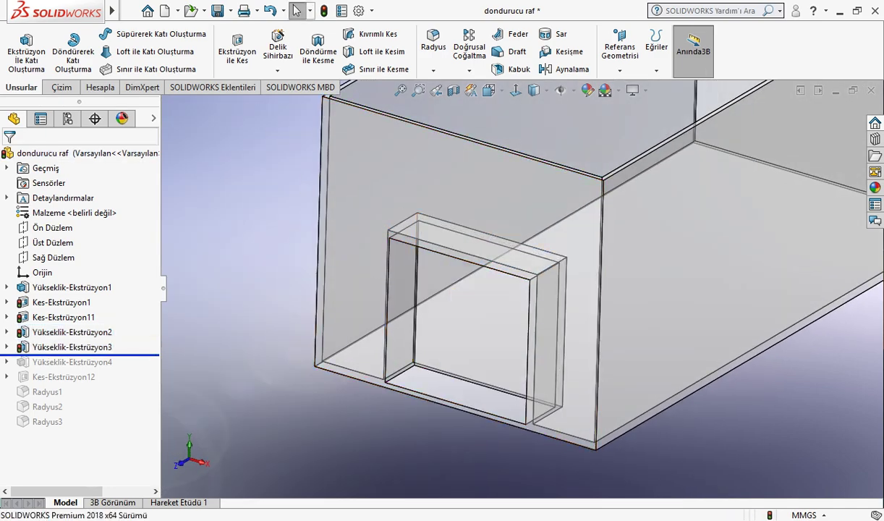
Check the 5 mm dimension in the Yükseklik-Ekstrüzyon3 plate's Çizim16 sketch and rebuild it
click(73, 347)
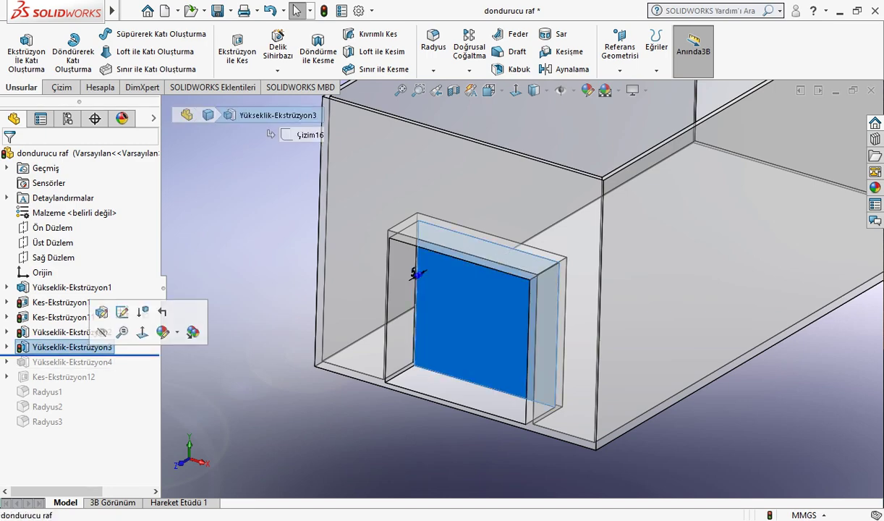
click(121, 312)
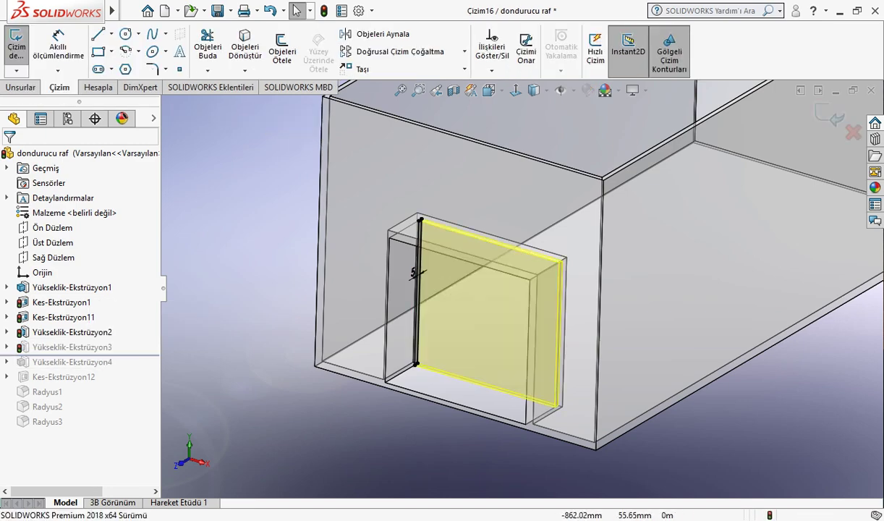
middle_drag(507, 290, 564, 275)
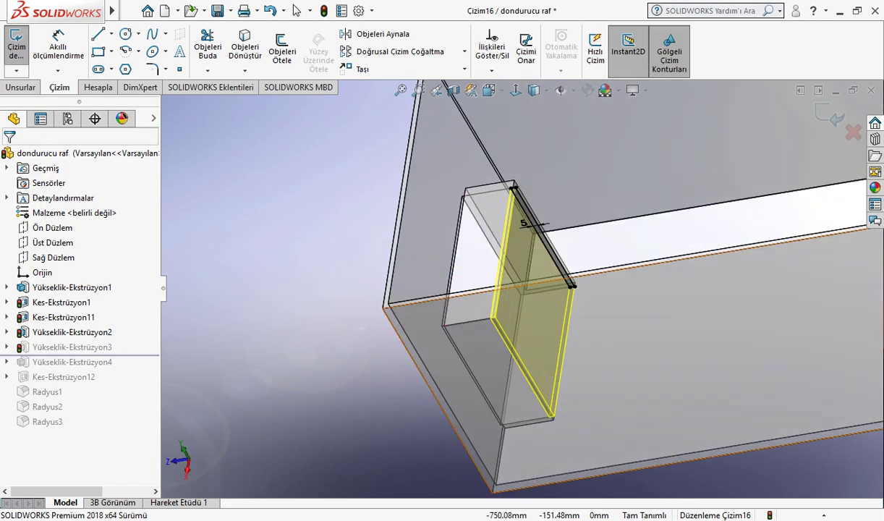
scroll(540, 232, down, 4)
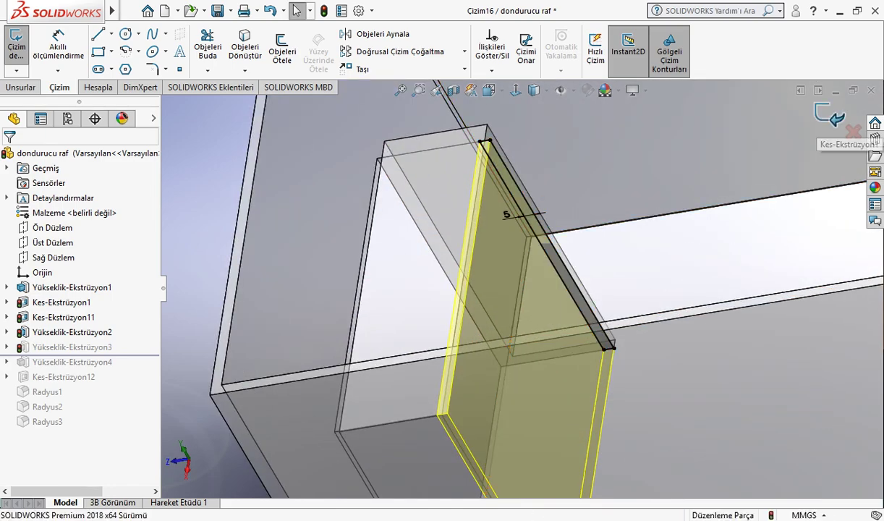
click(829, 114)
Inspect the open box from the front, fit it in view and restore Yükseklik-Ekstrüzyon4
scroll(520, 289, up, 3)
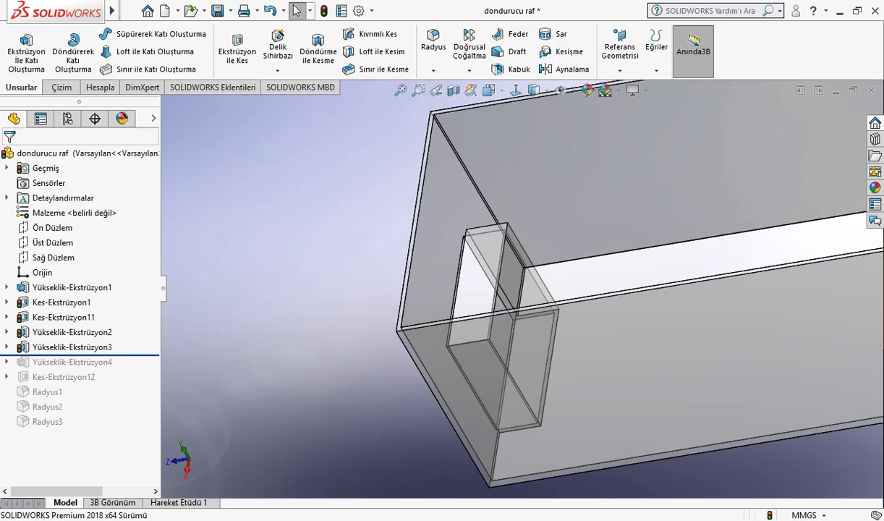
mouse_move(521, 289)
middle_down()
mouse_move(651, 217)
mouse_move(738, 188)
middle_up()
scroll(626, 273, up, 3)
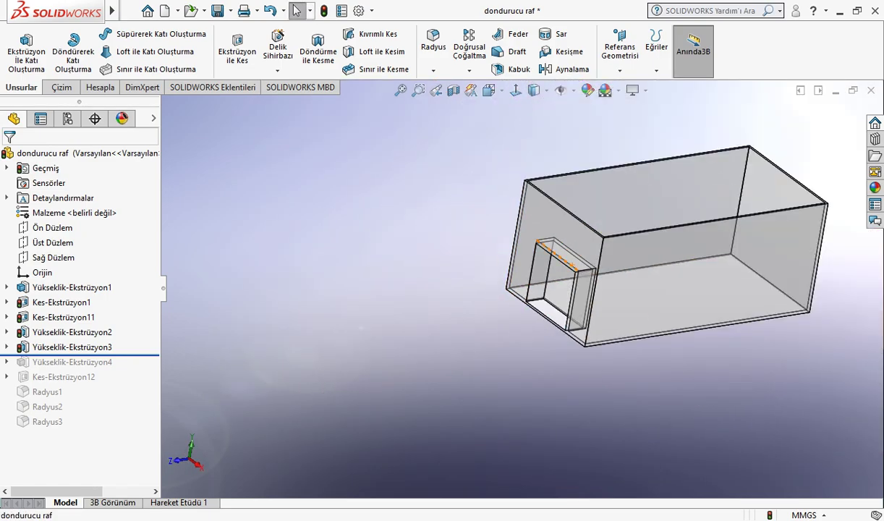
mouse_move(626, 273)
middle_down()
mouse_move(673, 217)
mouse_move(695, 159)
mouse_move(651, 153)
mouse_move(709, 108)
middle_up()
click(652, 153)
key(Escape)
key(f)
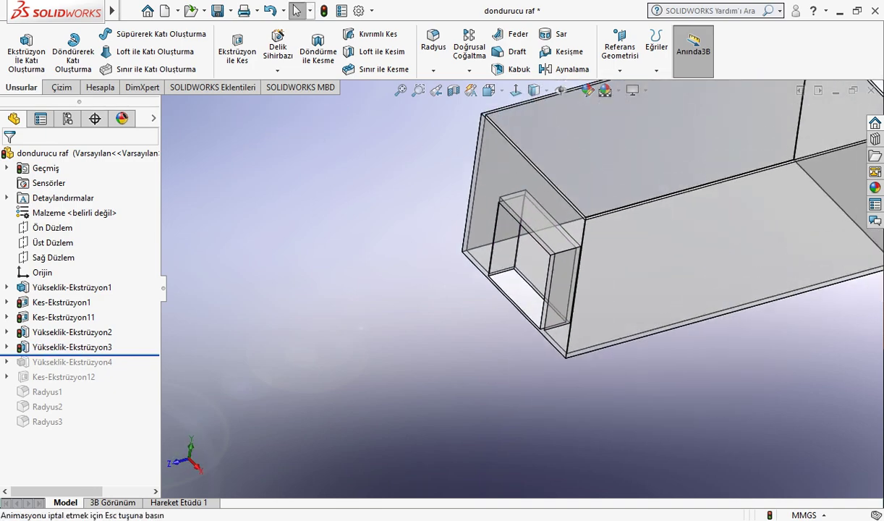
key(Down)
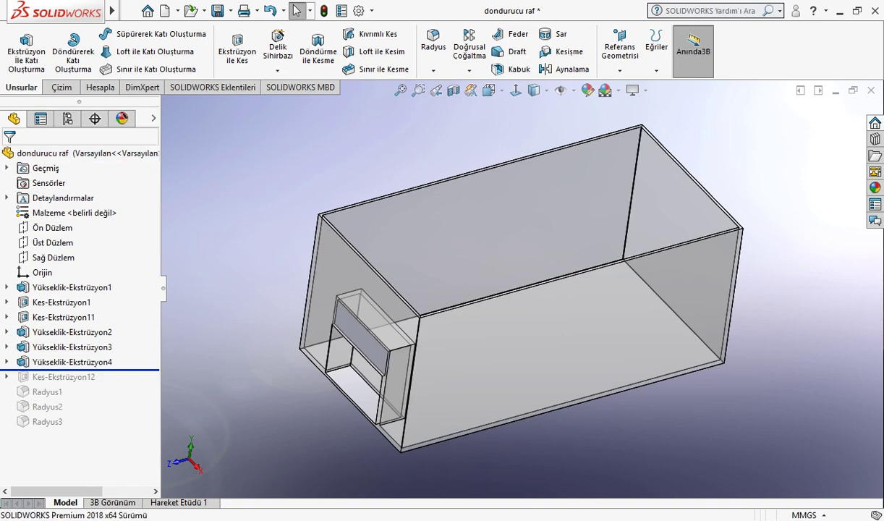
scroll(372, 340, down, 2)
scroll(373, 340, down, 2)
scroll(373, 340, down, 2)
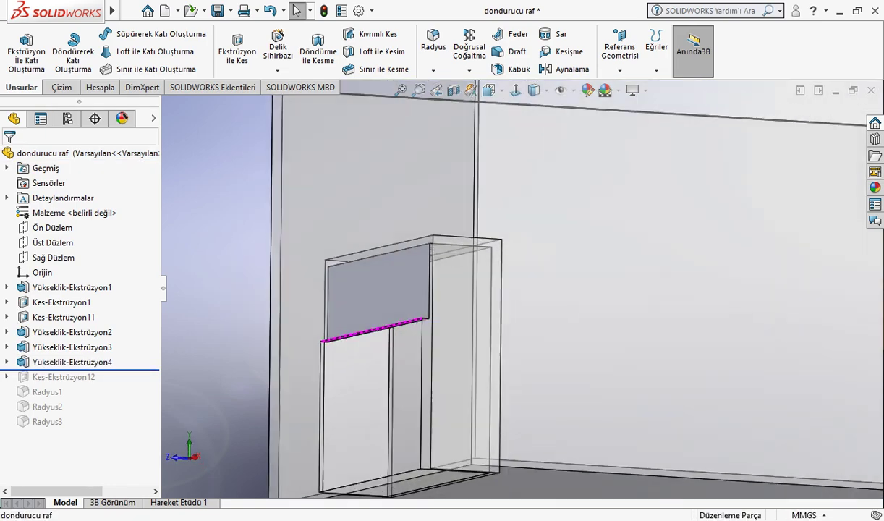
scroll(373, 340, down, 2)
scroll(373, 336, down, 2)
scroll(373, 337, down, 2)
middle_drag(372, 336, 470, 304)
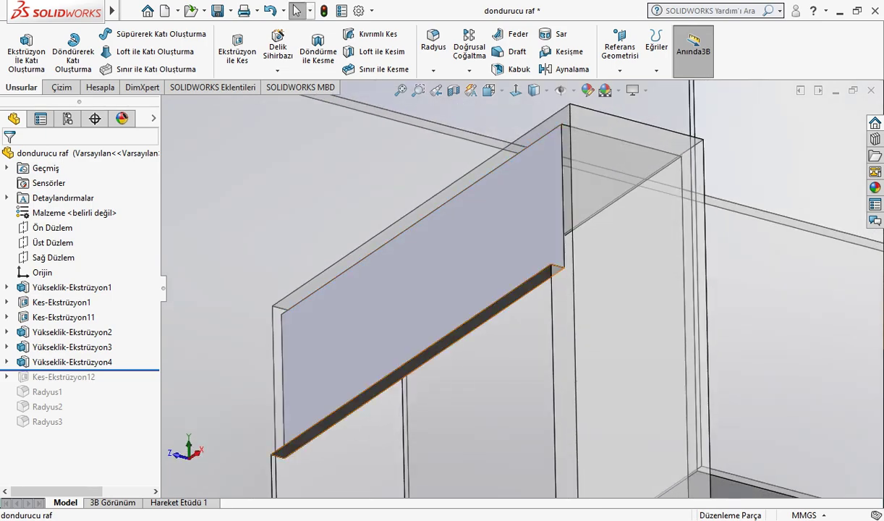
click(554, 270)
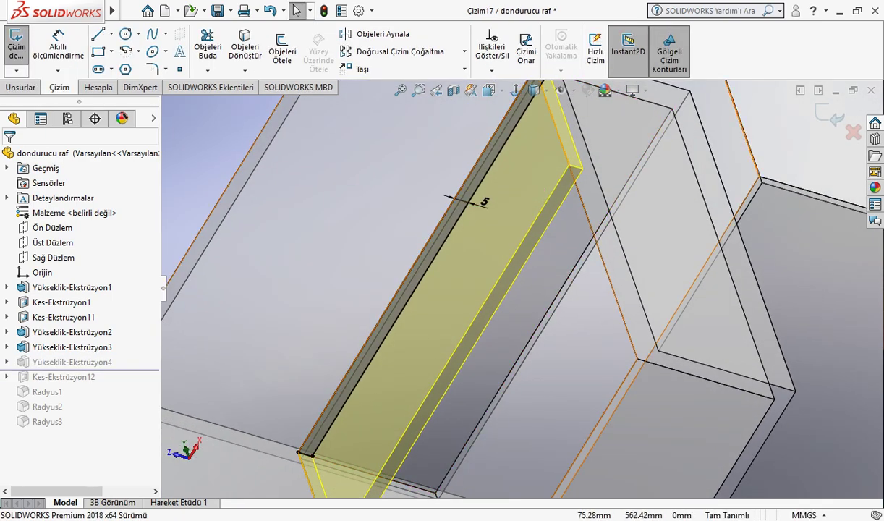
click(829, 116)
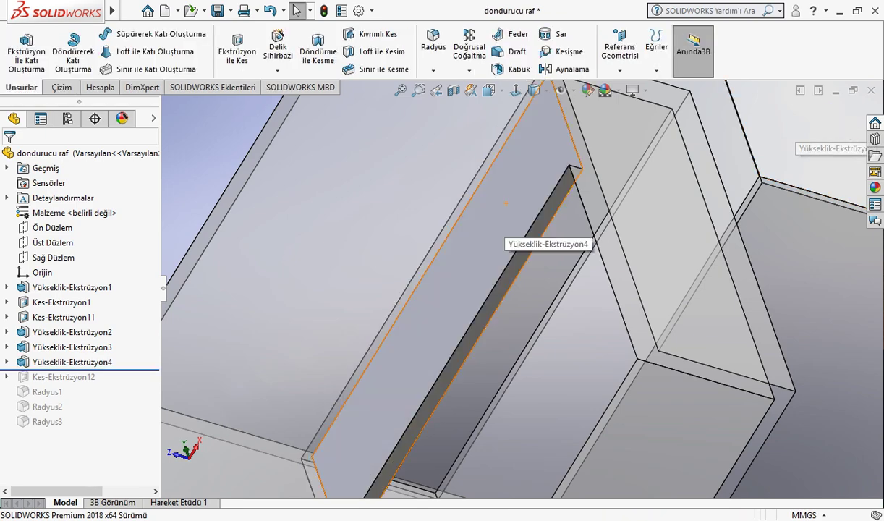
click(528, 239)
Restore the Kes-Ekstrüzyon12 cut and view the drawer front from an oblique angle
key(Escape)
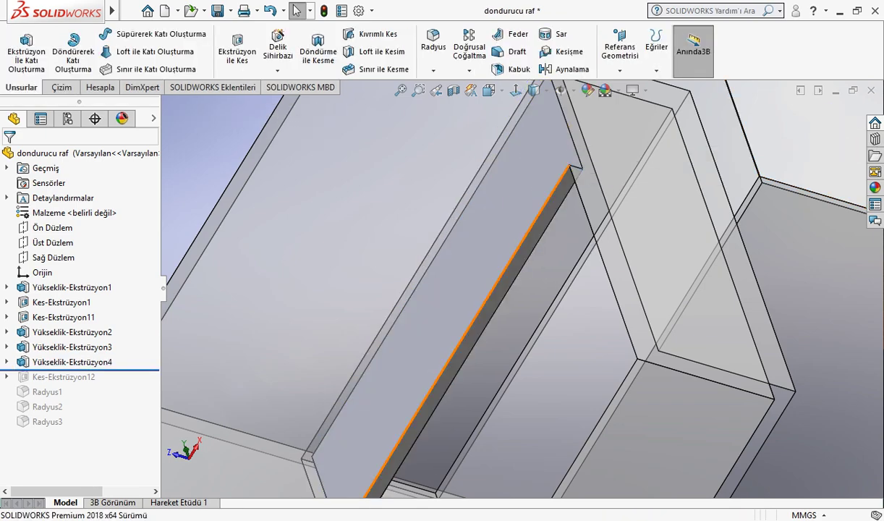
middle_drag(507, 290, 434, 333)
scroll(405, 333, up, 6)
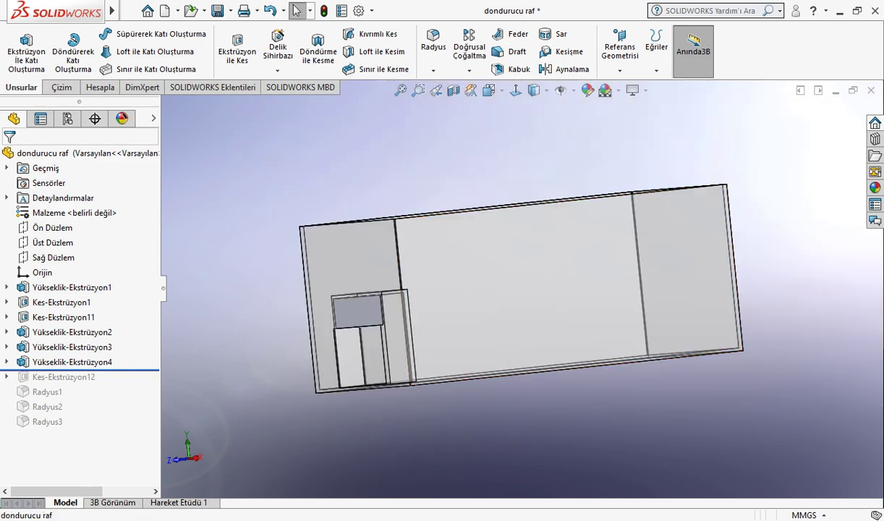
key(Down)
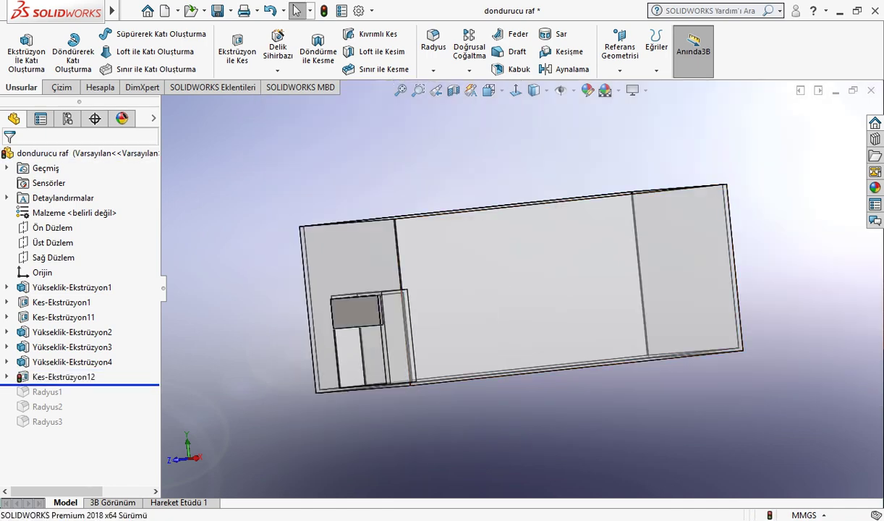
middle_drag(405, 340, 476, 403)
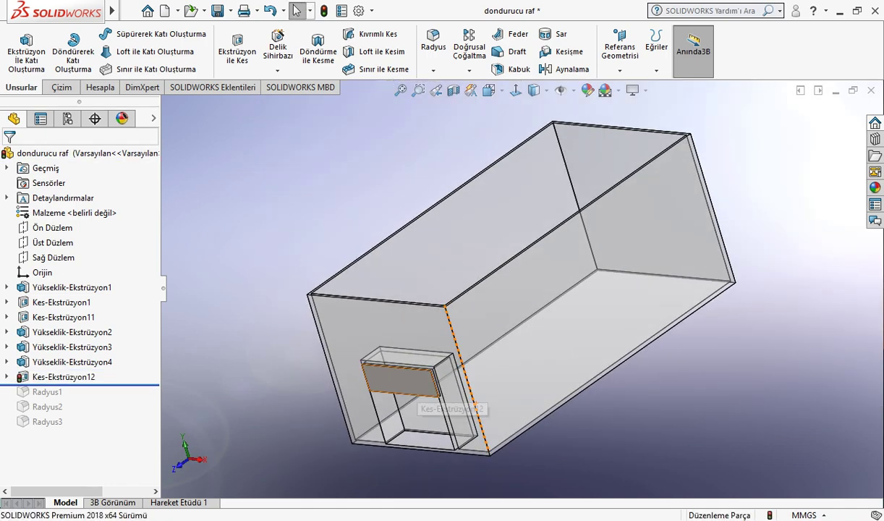
scroll(423, 387, down, 6)
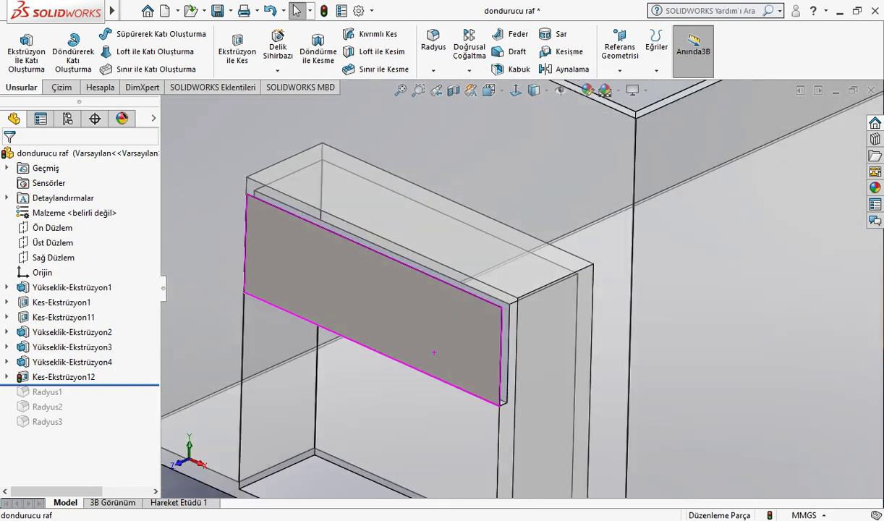
middle_drag(434, 352, 452, 355)
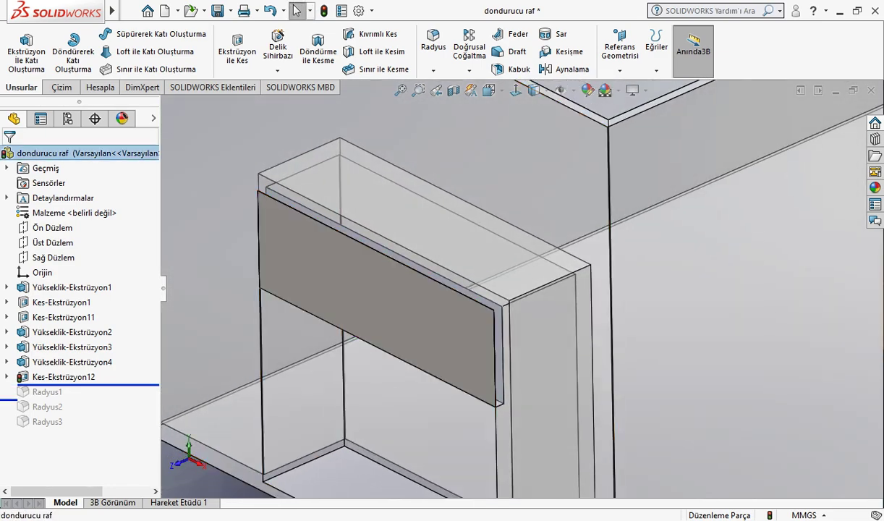
scroll(517, 287, up, 3)
scroll(517, 287, up, 2)
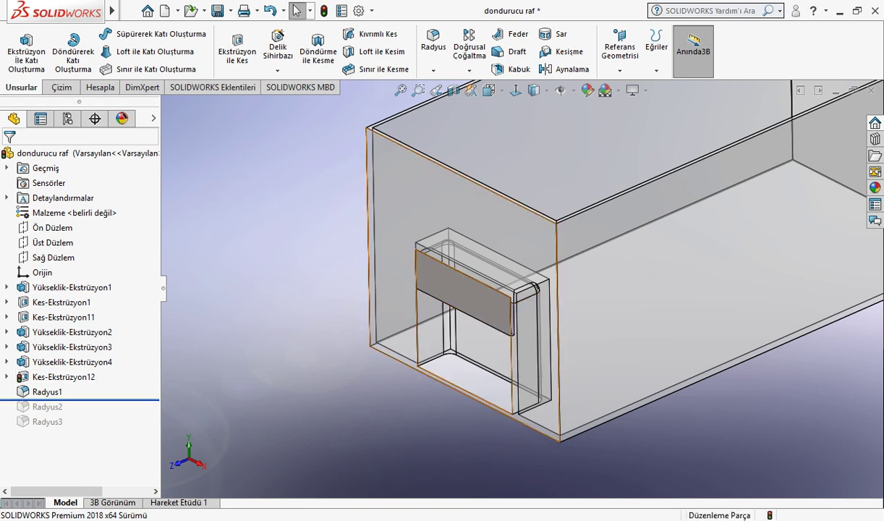
Inspect the Radyus1 fillet on the drawer front from several angles
click(504, 301)
click(45, 391)
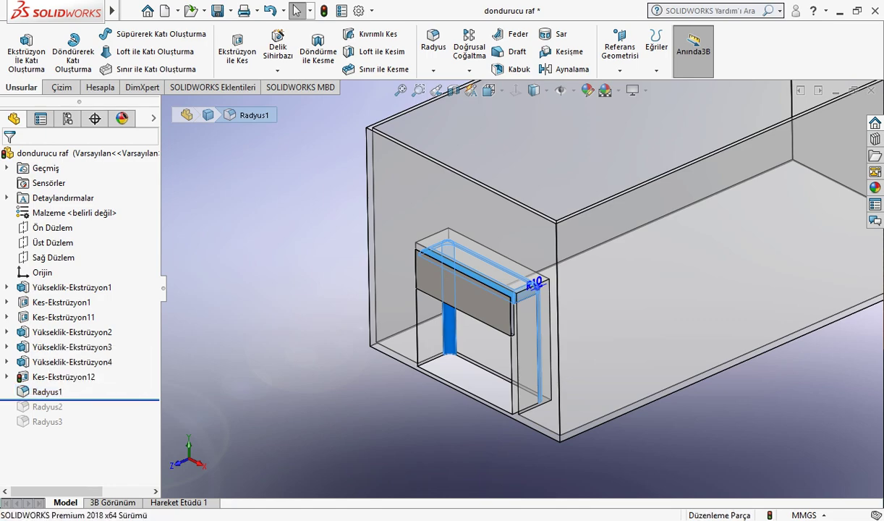
key(Escape)
scroll(488, 303, down, 2)
scroll(464, 300, down, 3)
middle_drag(464, 300, 405, 319)
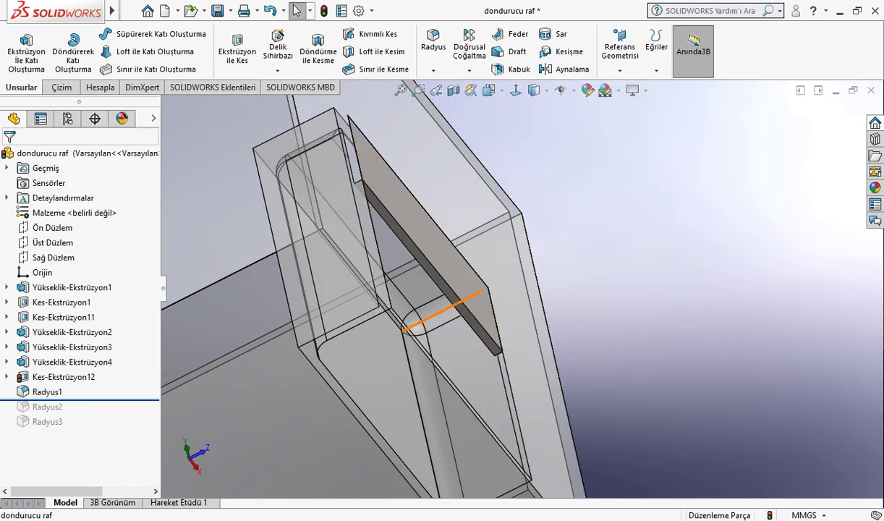
scroll(410, 336, up, 3)
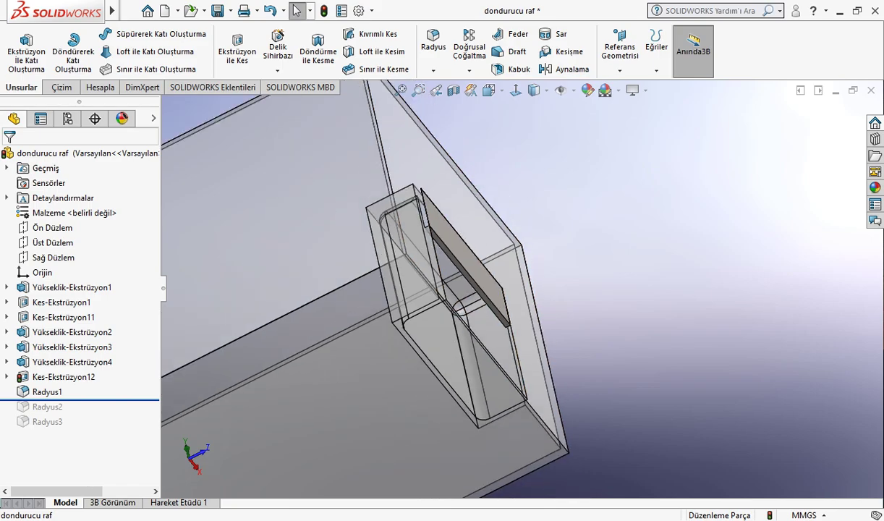
mouse_move(434, 318)
middle_down()
mouse_move(506, 290)
mouse_move(435, 201)
mouse_move(445, 203)
middle_up()
scroll(525, 282, down, 2)
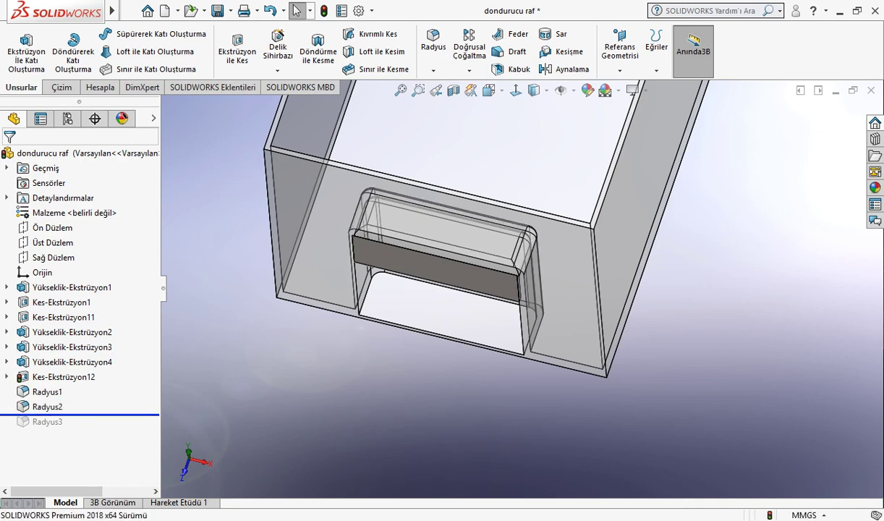
Restore the Radyus2 fillet and examine its rounded corner
key(ctrl+5)
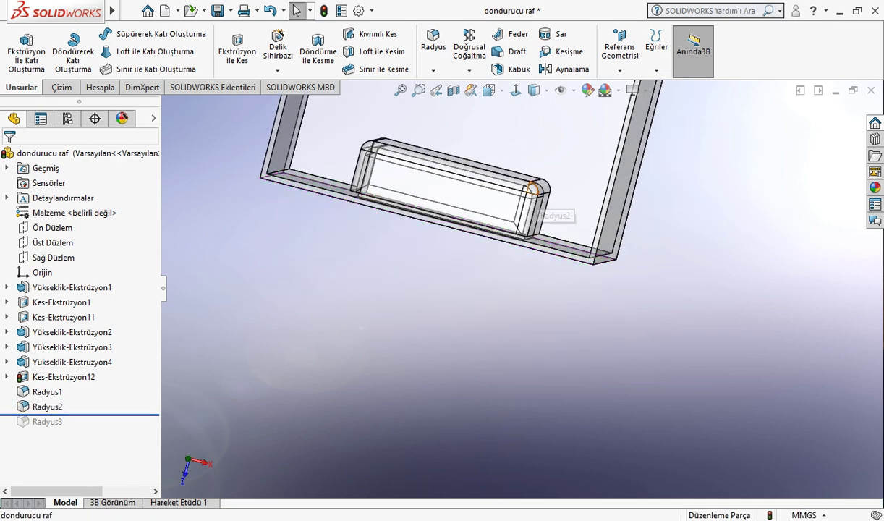
scroll(369, 155, down, 5)
scroll(369, 156, down, 5)
middle_drag(369, 155, 398, 217)
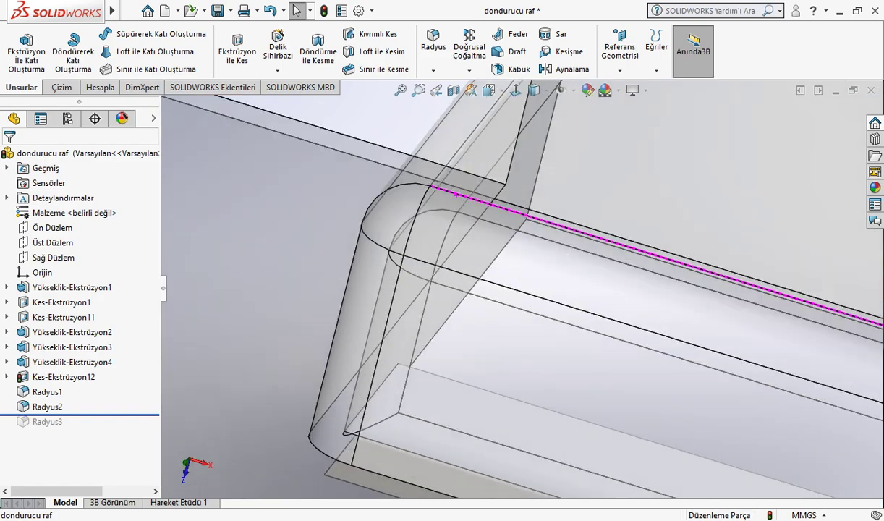
click(397, 217)
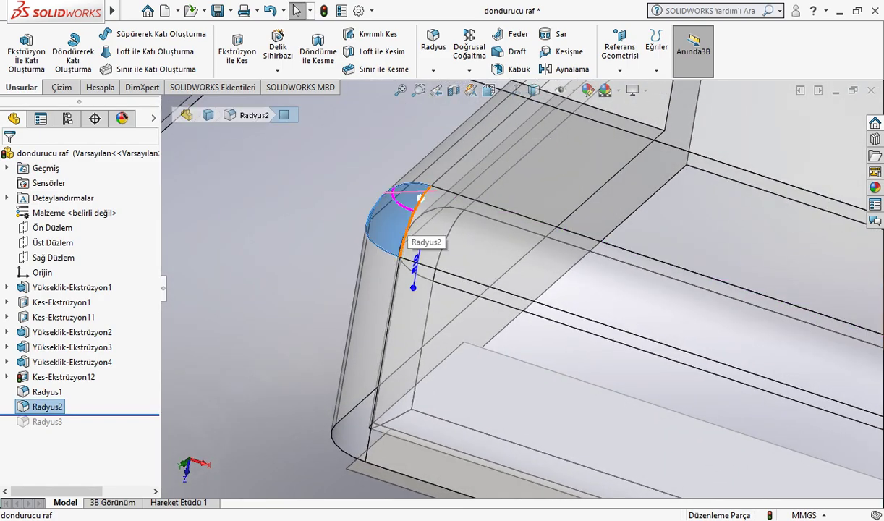
middle_drag(401, 228, 441, 264)
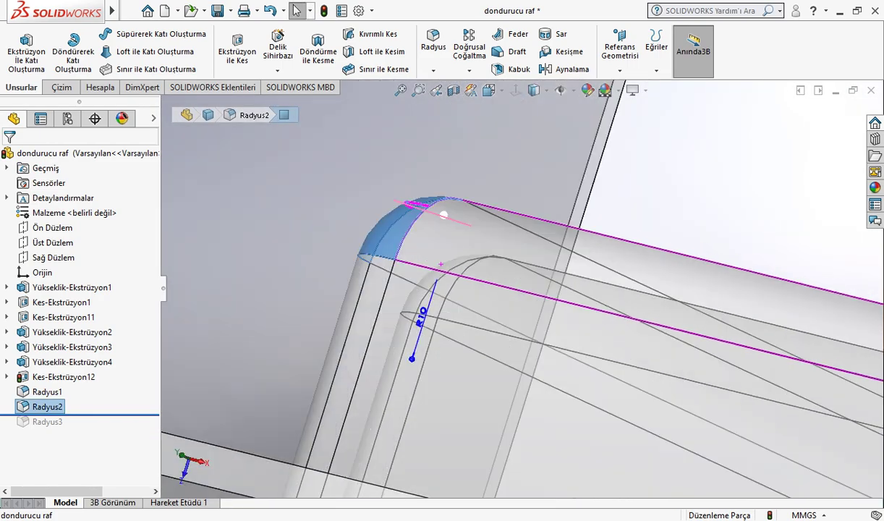
scroll(441, 264, up, 8)
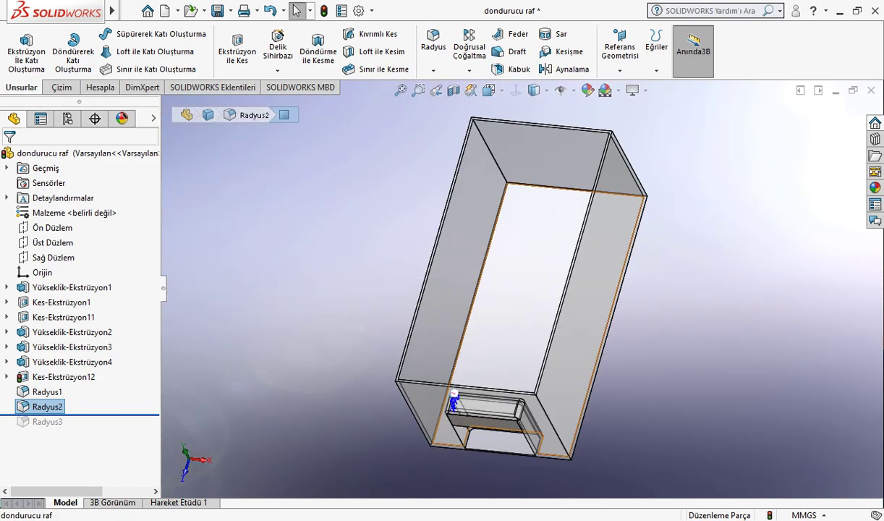
mouse_move(440, 264)
middle_down()
mouse_move(506, 289)
mouse_move(550, 289)
middle_up()
Restore the 10 mm Radyus3 fillet and check its vertical rounded faces
key(Escape)
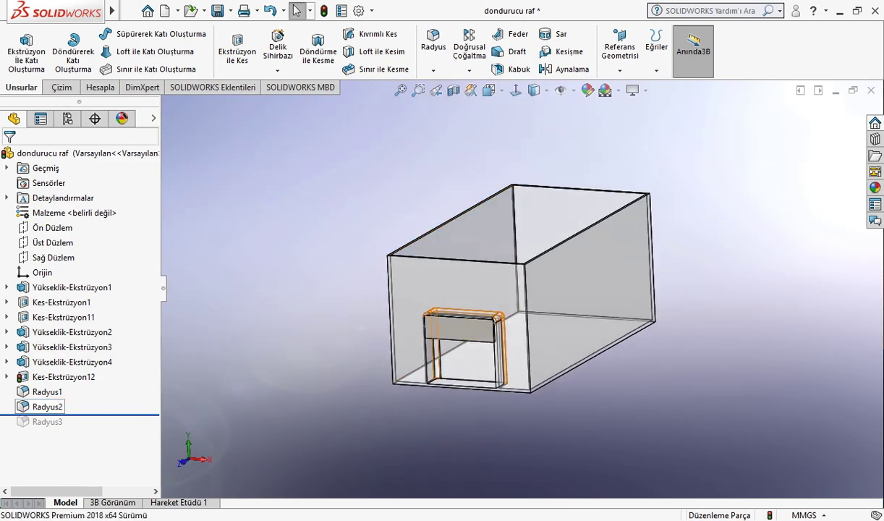
scroll(474, 256, down, 2)
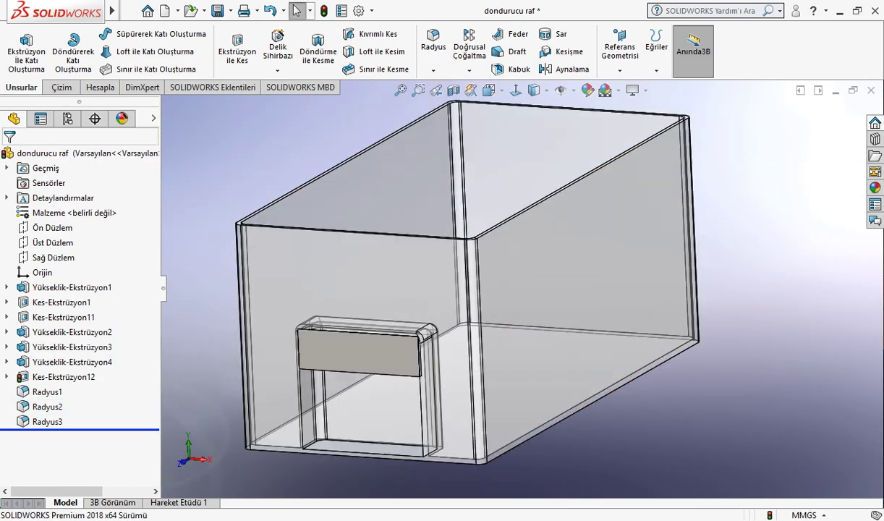
scroll(473, 257, down, 4)
scroll(499, 249, up, 2)
scroll(499, 249, up, 3)
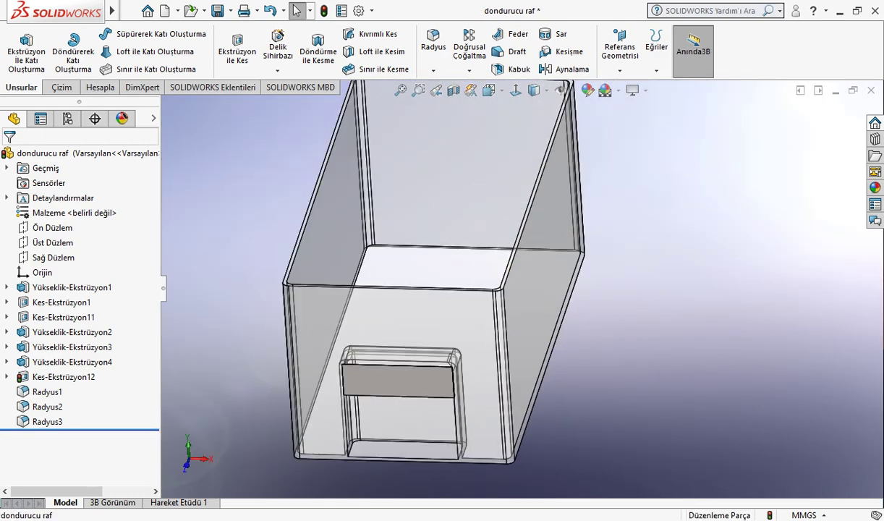
scroll(500, 250, down, 3)
scroll(499, 290, up, 3)
scroll(499, 290, up, 1)
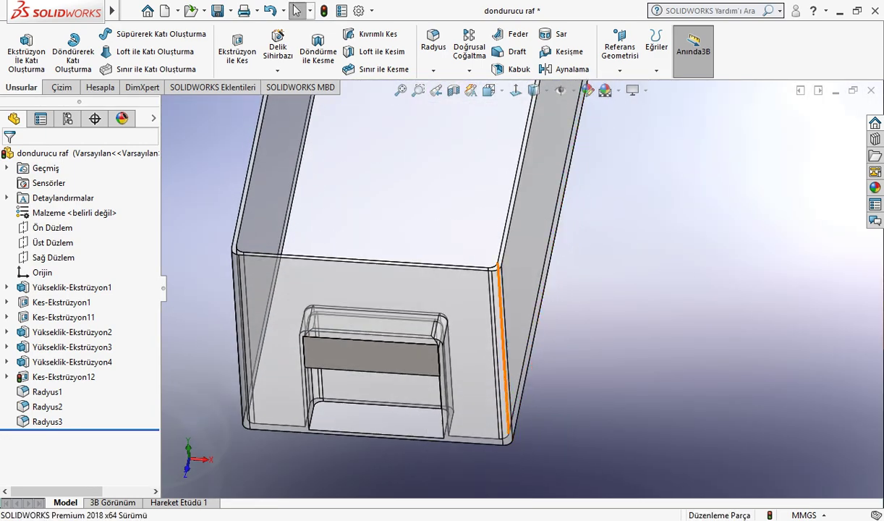
click(505, 437)
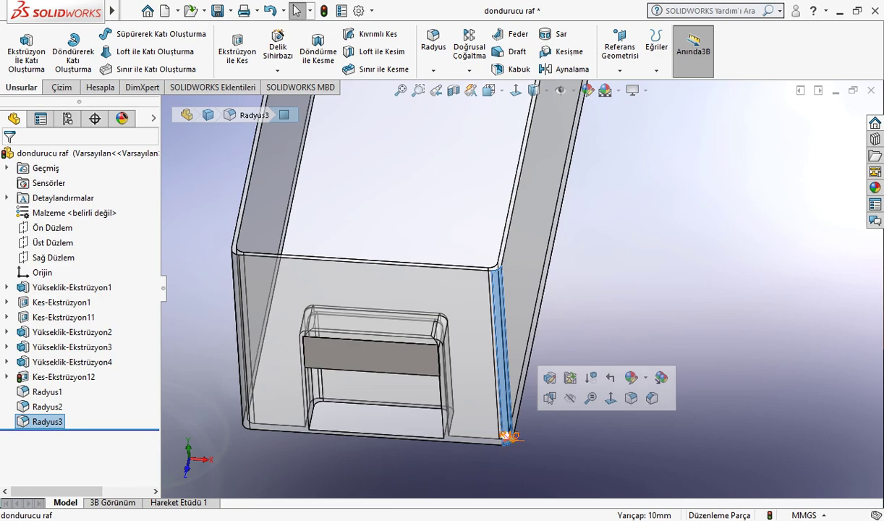
key(Escape)
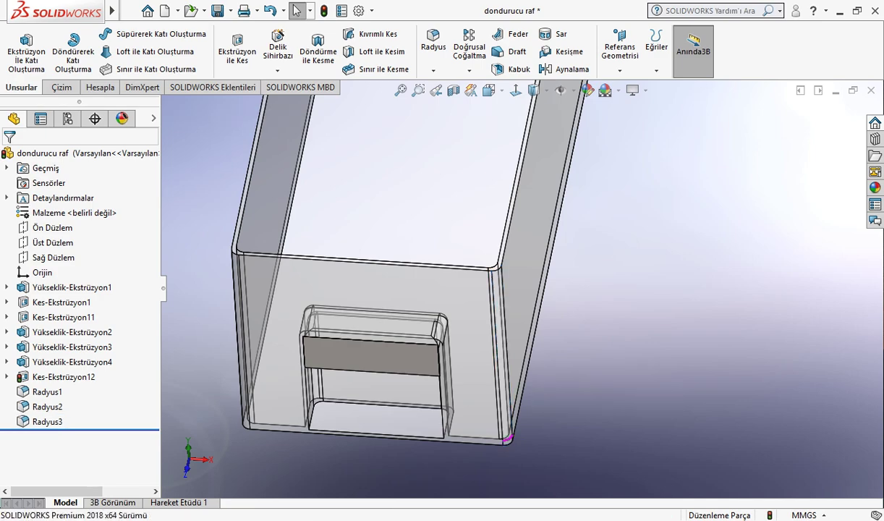
scroll(477, 335, up, 5)
scroll(542, 254, down, 4)
middle_drag(463, 289, 506, 181)
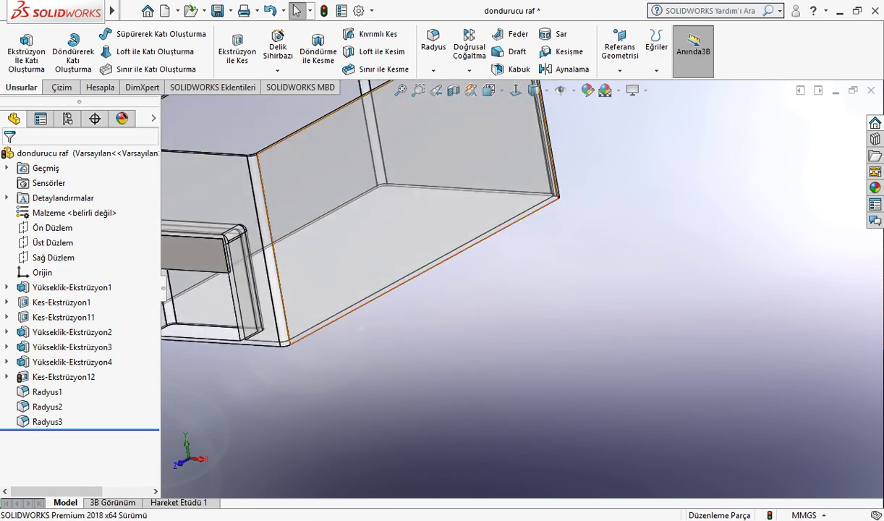
Apply the Glass > clear glass appearance to the whole dondurucu raf part
click(510, 144)
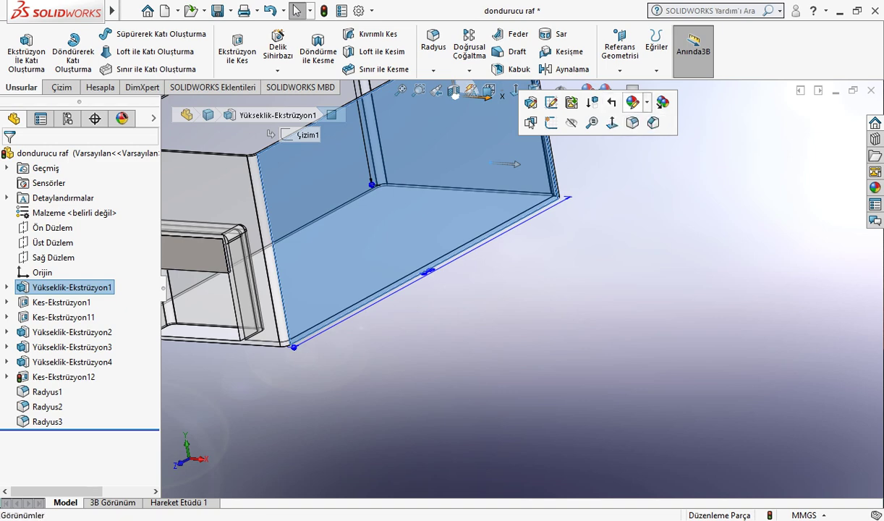
click(633, 102)
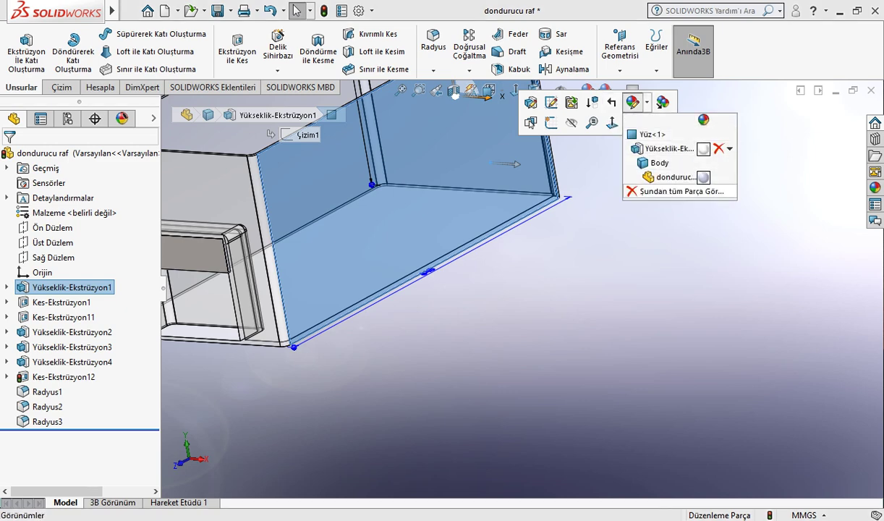
click(651, 178)
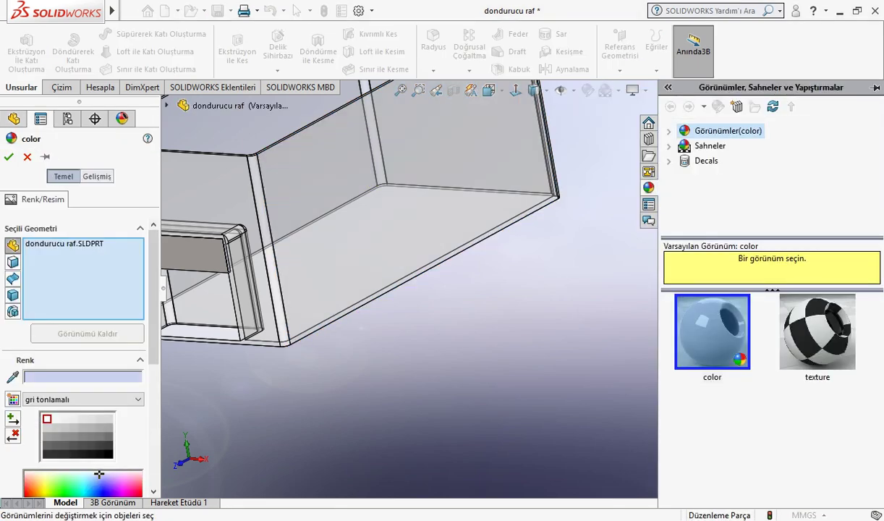
click(719, 205)
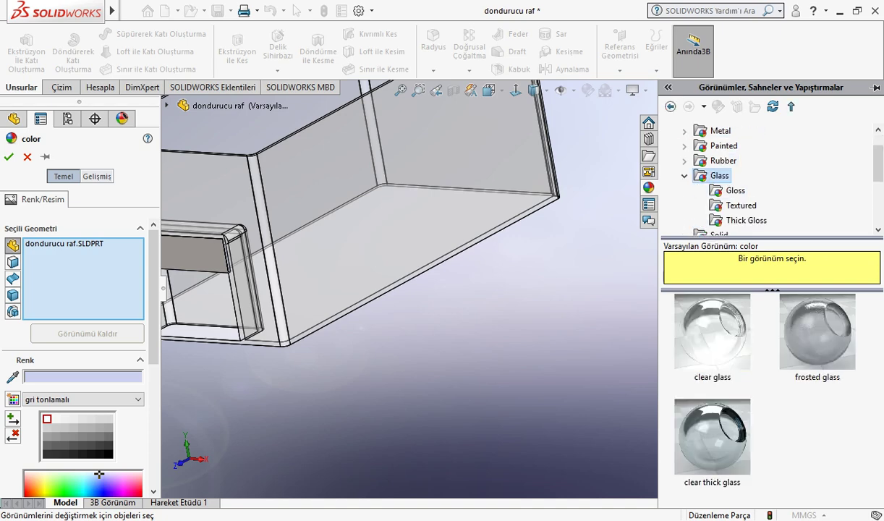
click(712, 332)
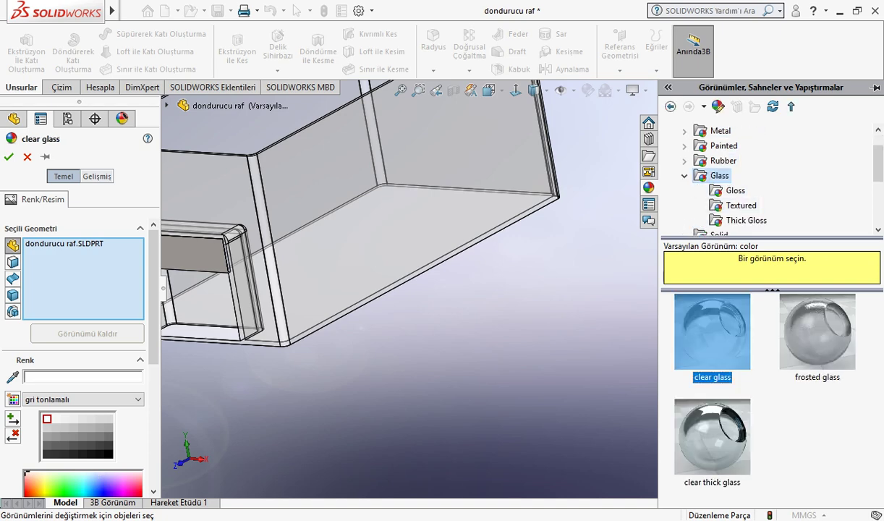
click(9, 157)
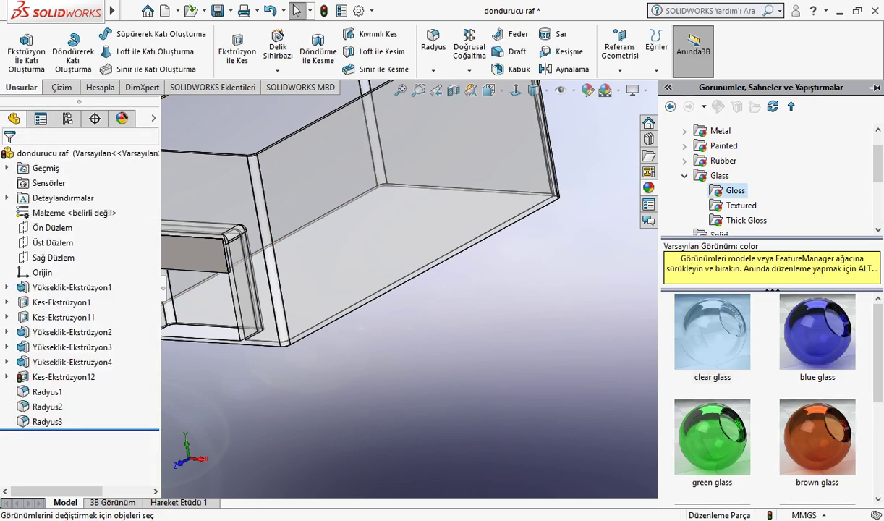
scroll(434, 289, up, 5)
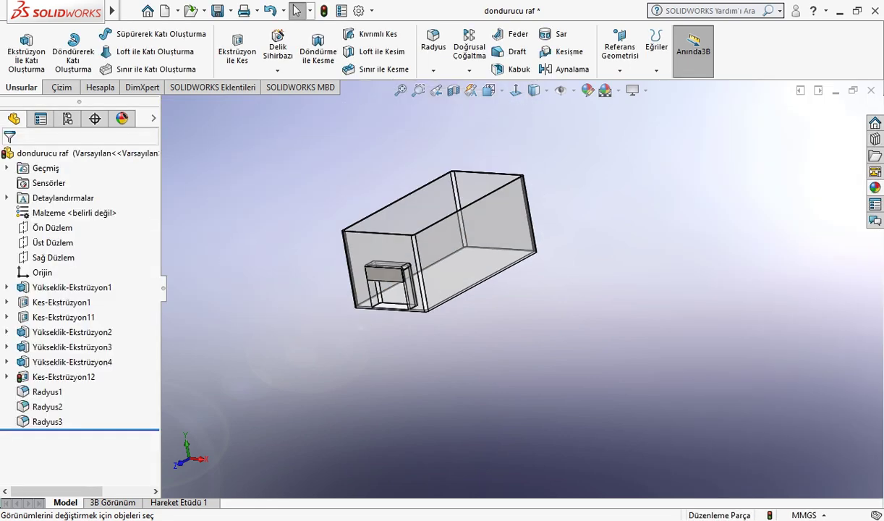
Close the buzdolabı montaj assembly, saving all modified documents
key(ctrl+Tab)
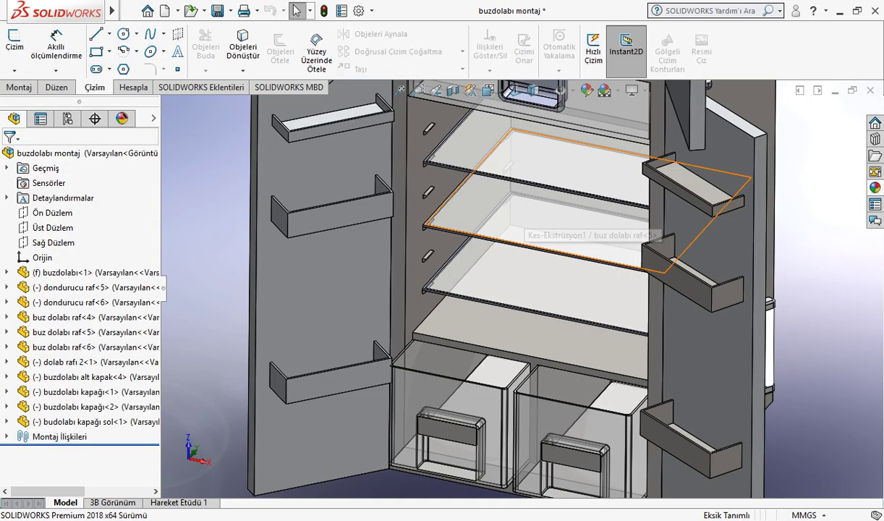
scroll(521, 220, up, 3)
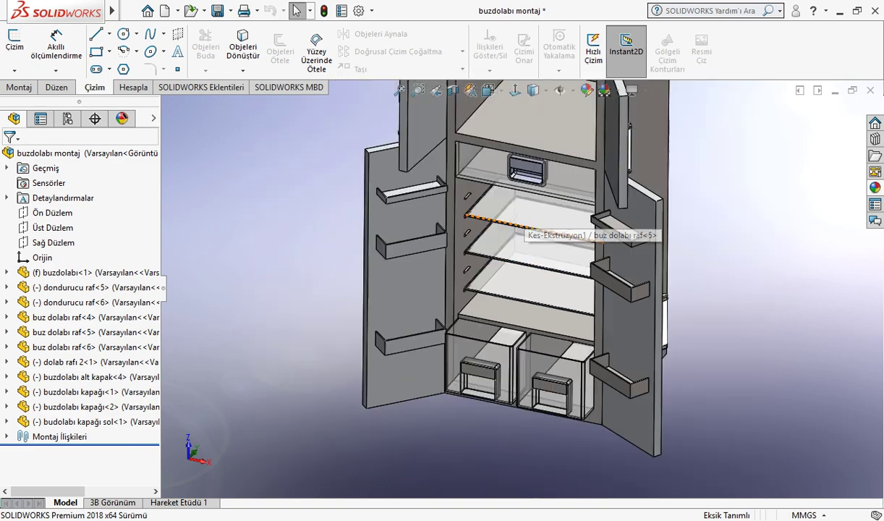
scroll(535, 217, down, 4)
scroll(548, 210, down, 2)
scroll(548, 210, up, 2)
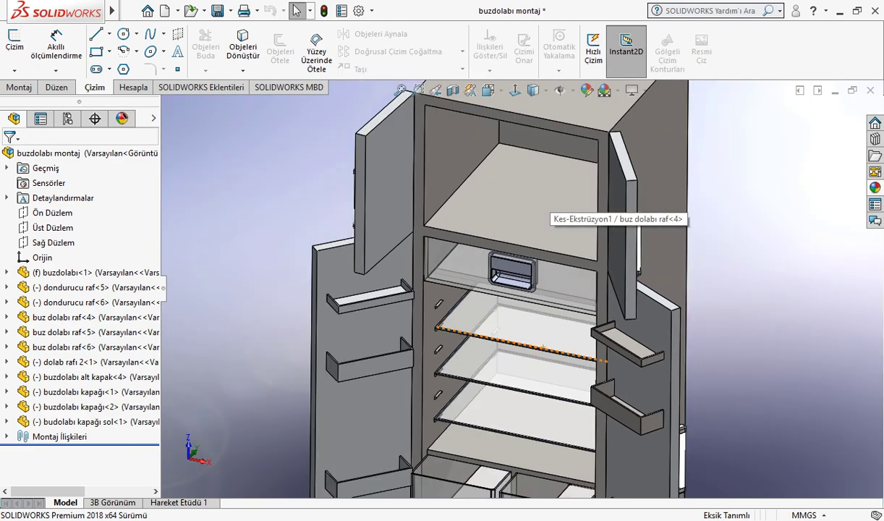
scroll(549, 209, up, 2)
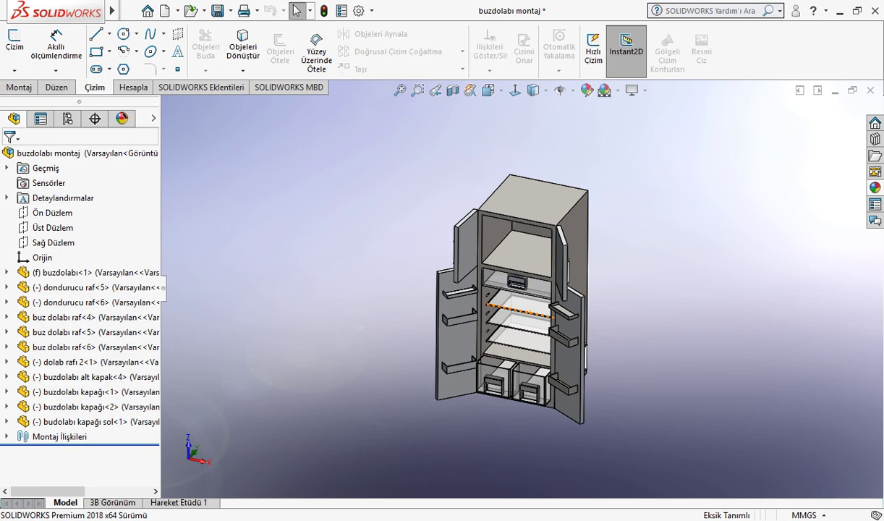
click(839, 481)
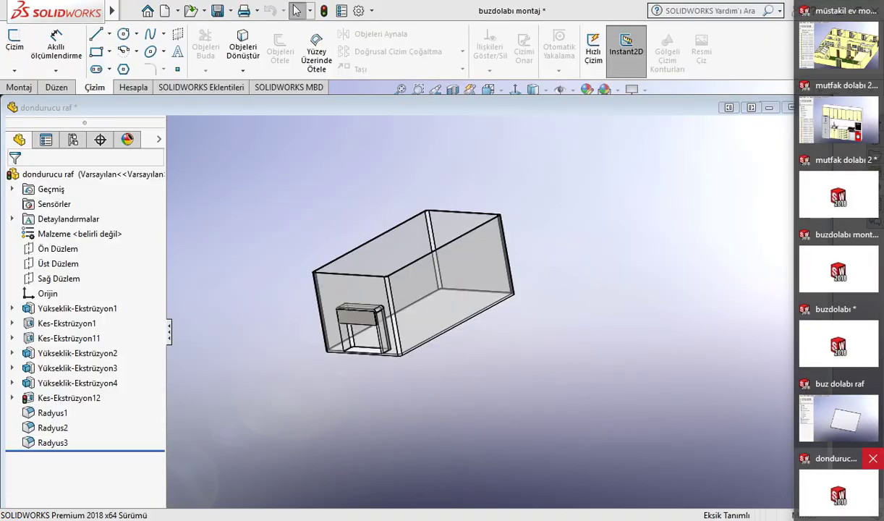
click(838, 266)
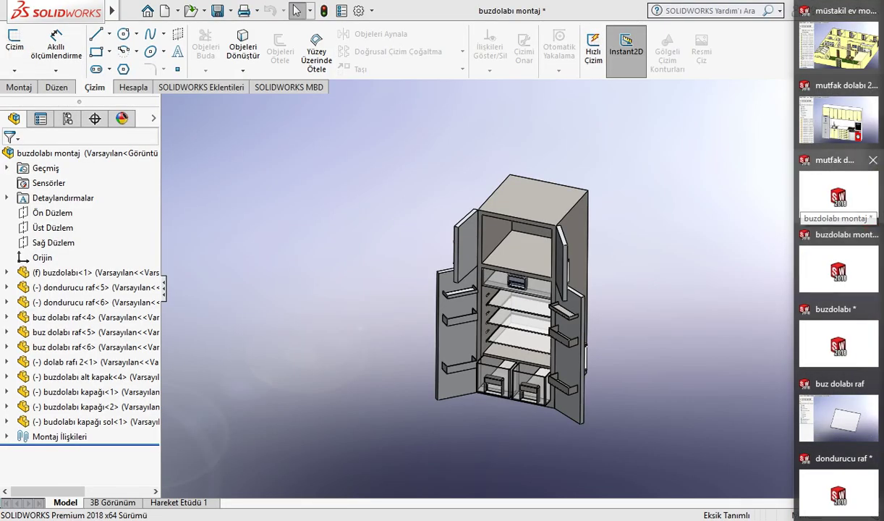
click(874, 160)
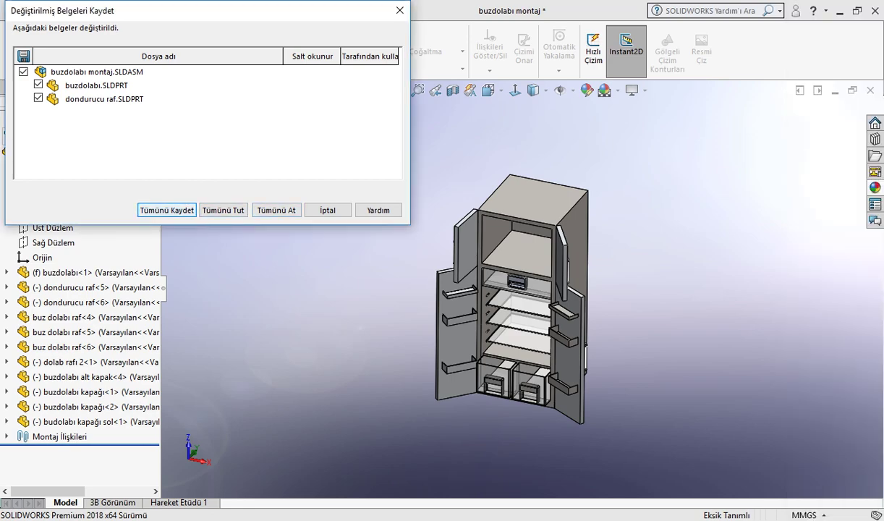
key(Return)
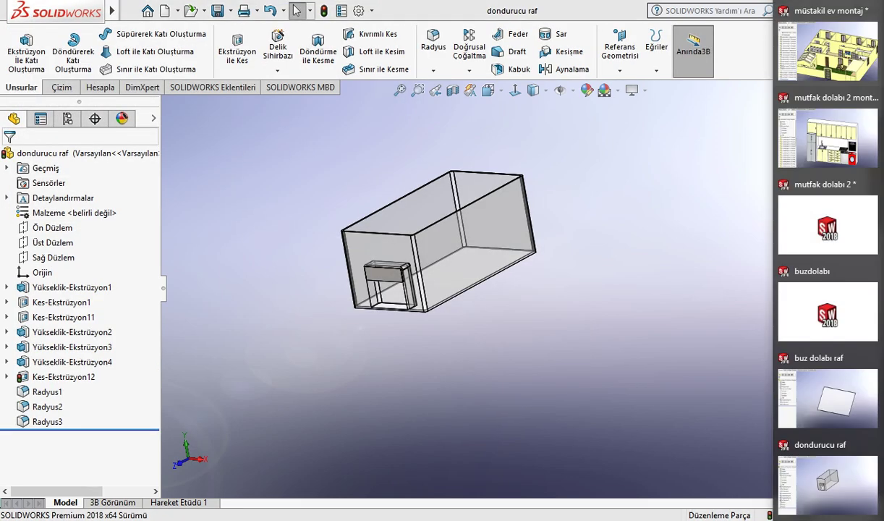
Open the çamaşır makinesi part from the mutfak dolabı 2 montaj assembly in a three-quarter view
click(828, 134)
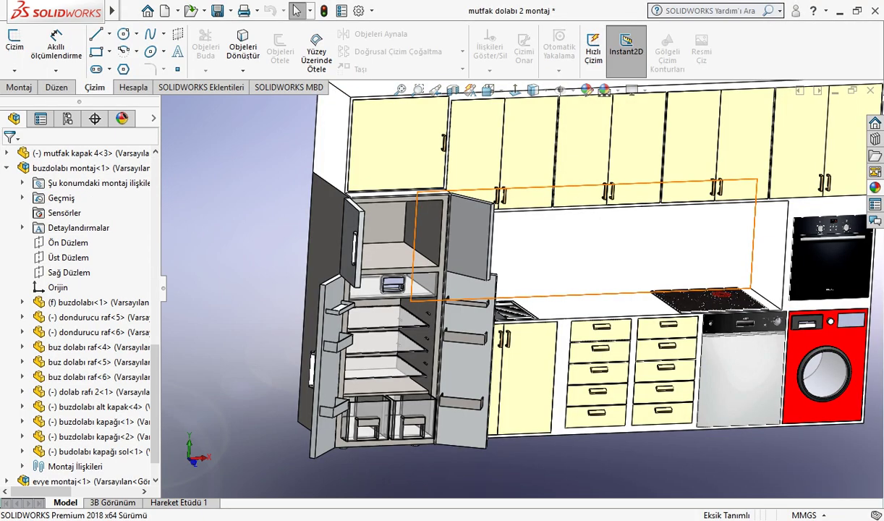
scroll(594, 268, up, 3)
scroll(594, 268, down, 8)
click(594, 268)
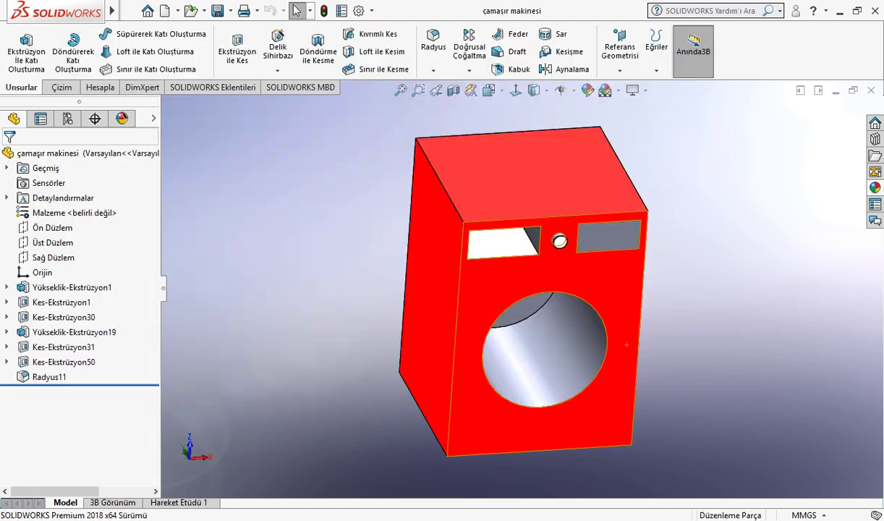
key(ctrl+7)
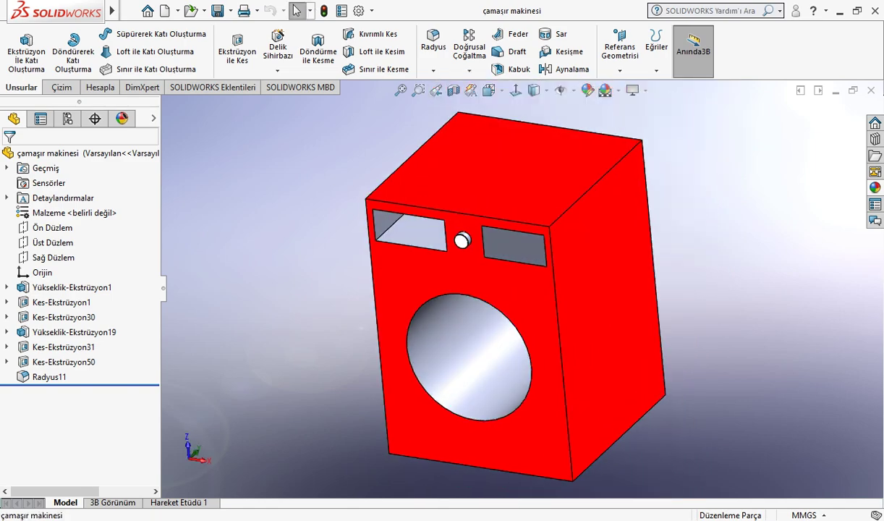
Roll the washer back to its base box, then restore the Ø400 drum cut positioned at 300 and 350
drag(80, 385, 80, 294)
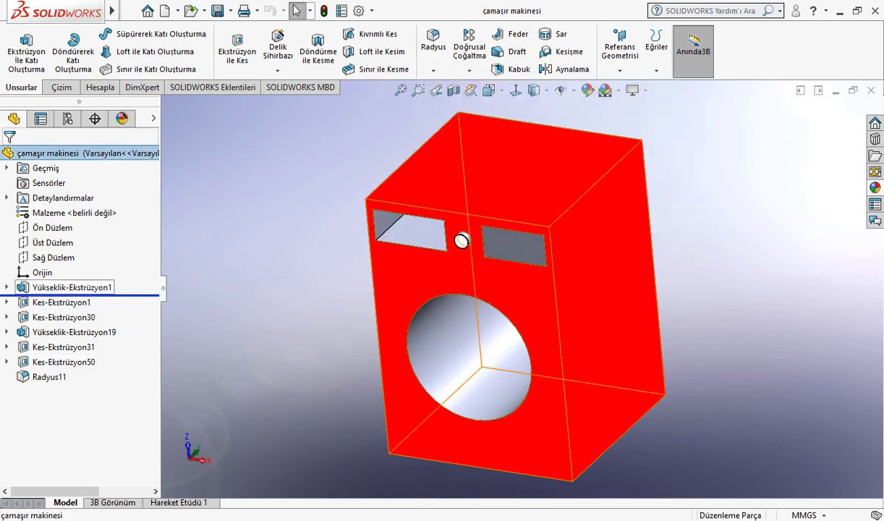
click(72, 288)
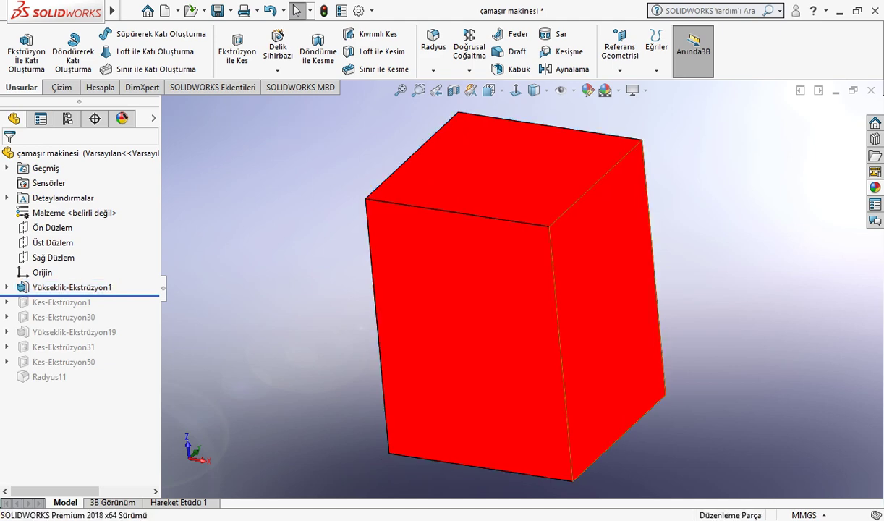
click(637, 279)
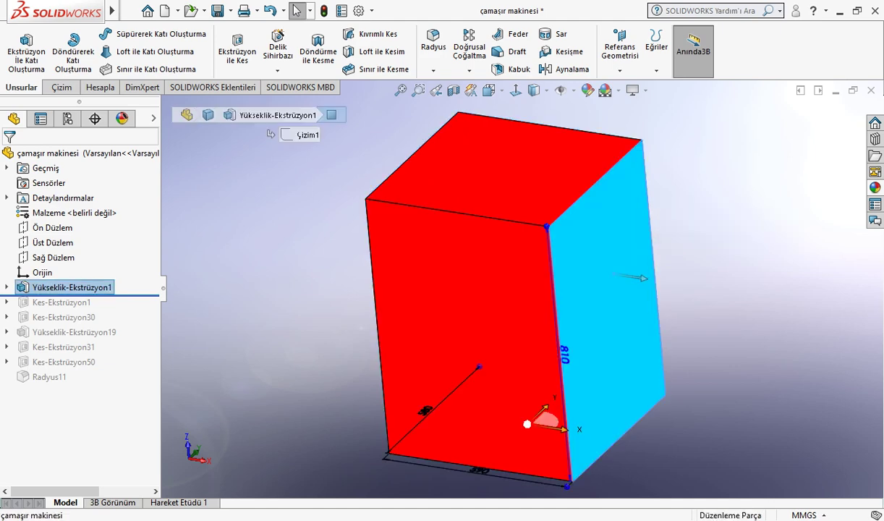
middle_drag(637, 278, 680, 278)
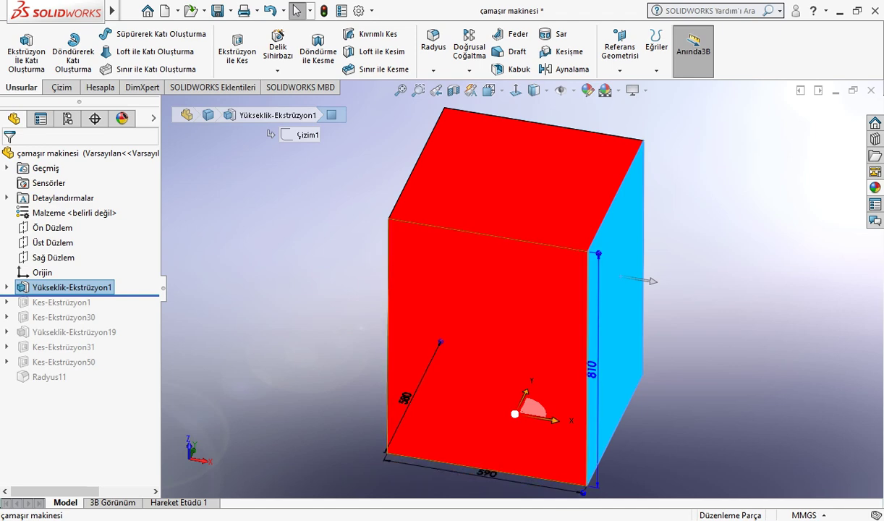
key(Escape)
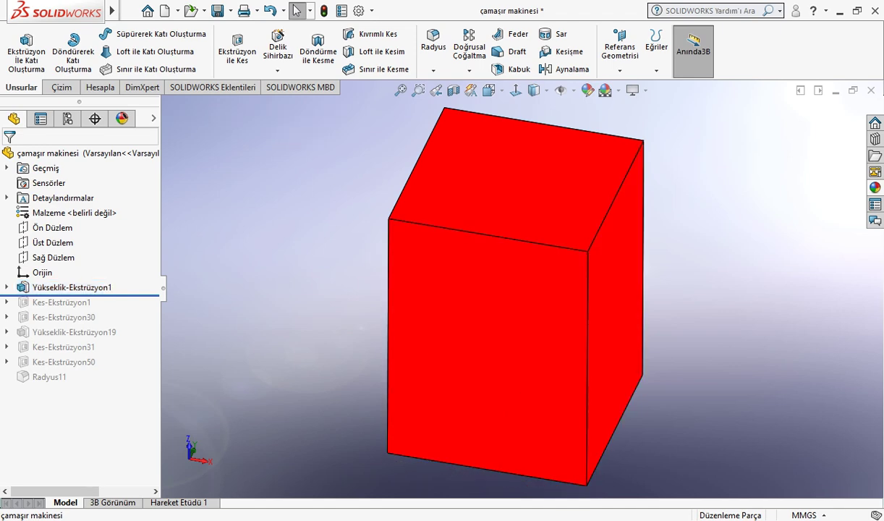
click(506, 369)
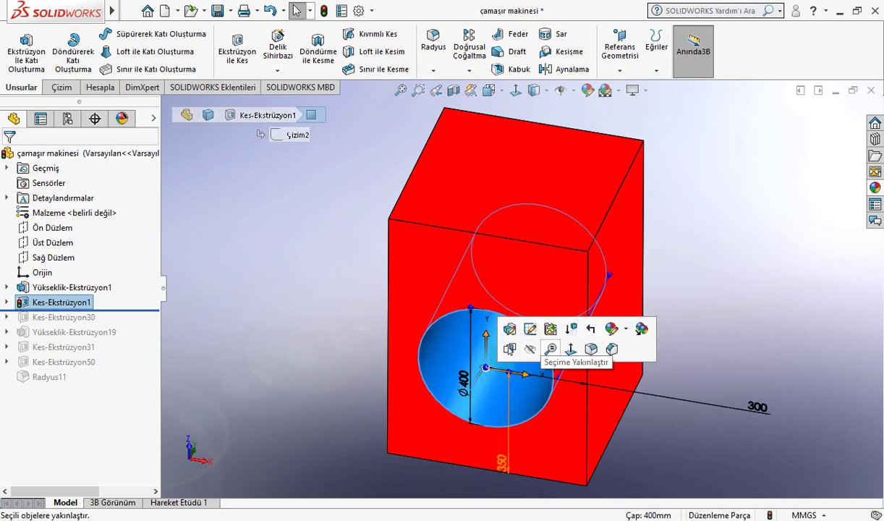
middle_drag(478, 385, 477, 355)
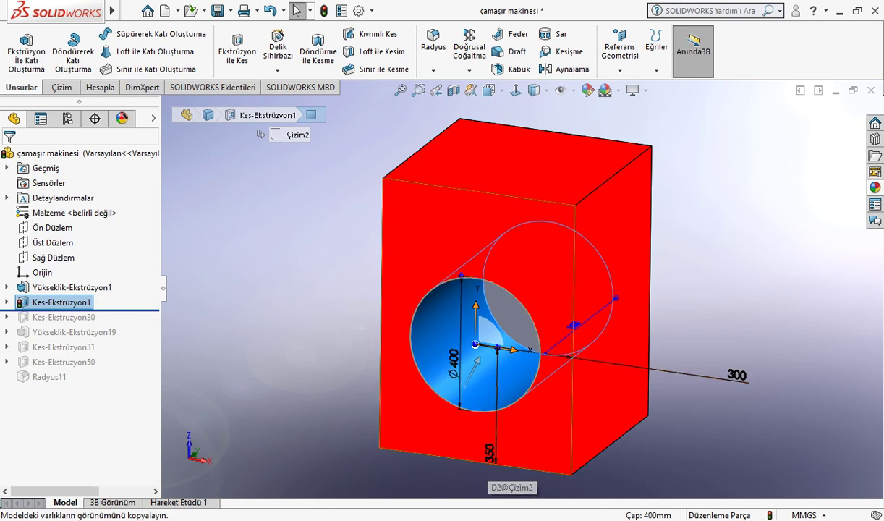
middle_drag(490, 454, 491, 478)
Roll forward to Kes-Ekstrüzyon30, review sketch Çizim19, and re-confirm the 230 × 100 mm cut
mouse_move(506, 325)
middle_down()
mouse_move(521, 311)
mouse_move(492, 333)
mouse_move(506, 318)
middle_up()
key(Escape)
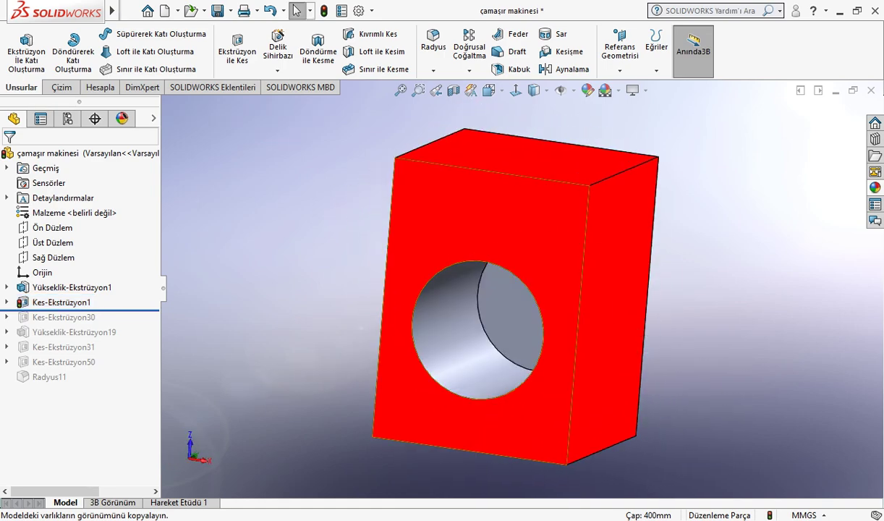
drag(79, 309, 80, 325)
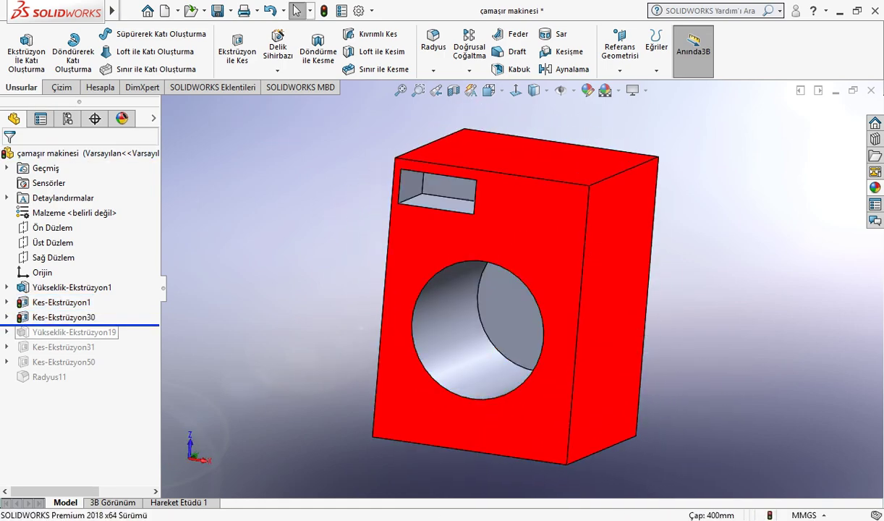
click(452, 185)
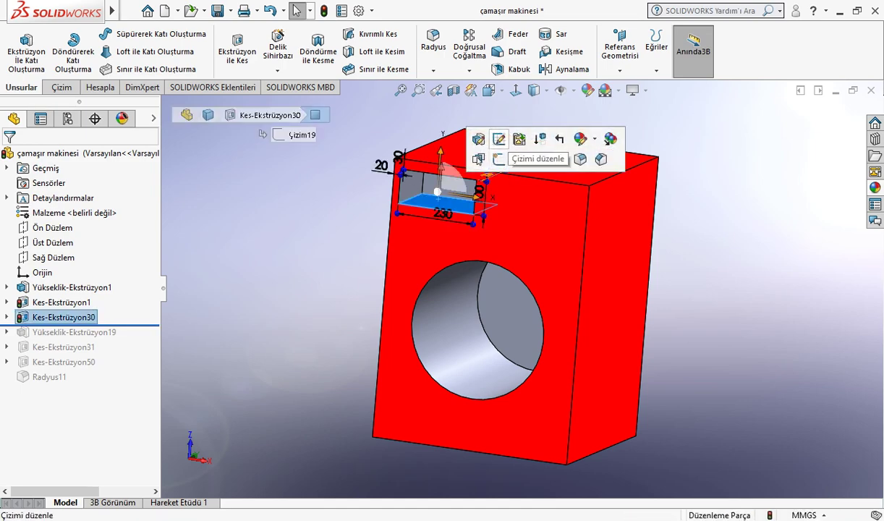
click(506, 143)
scroll(515, 156, down, 3)
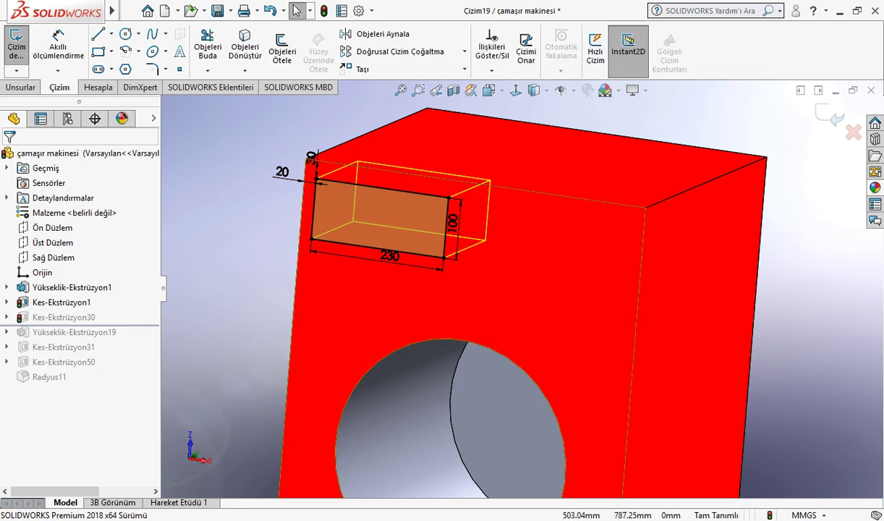
click(831, 114)
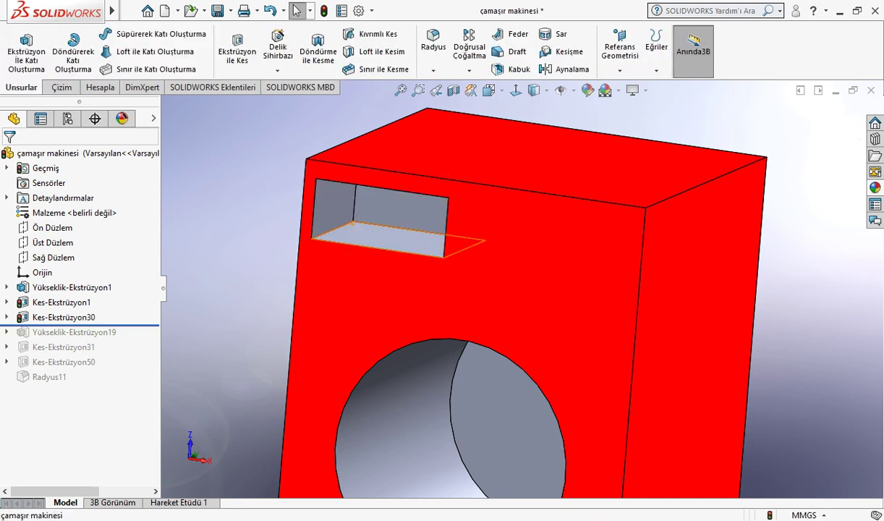
click(383, 235)
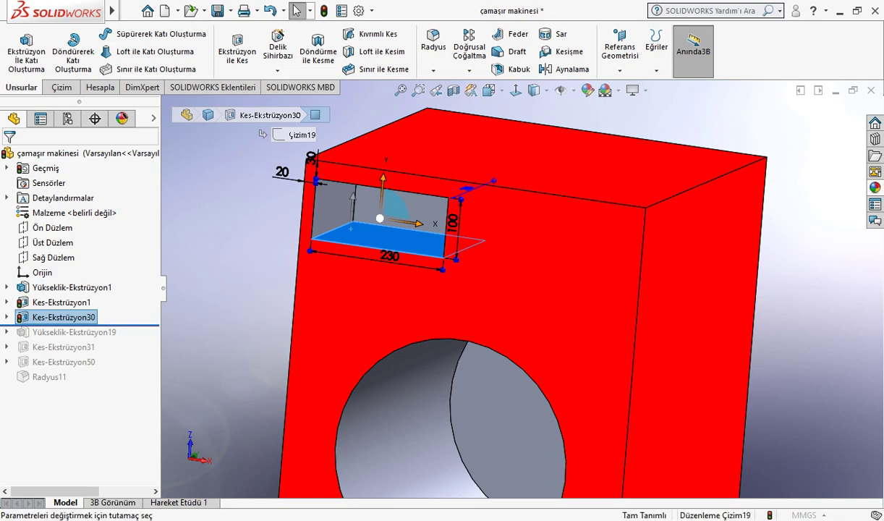
click(292, 137)
key(Return)
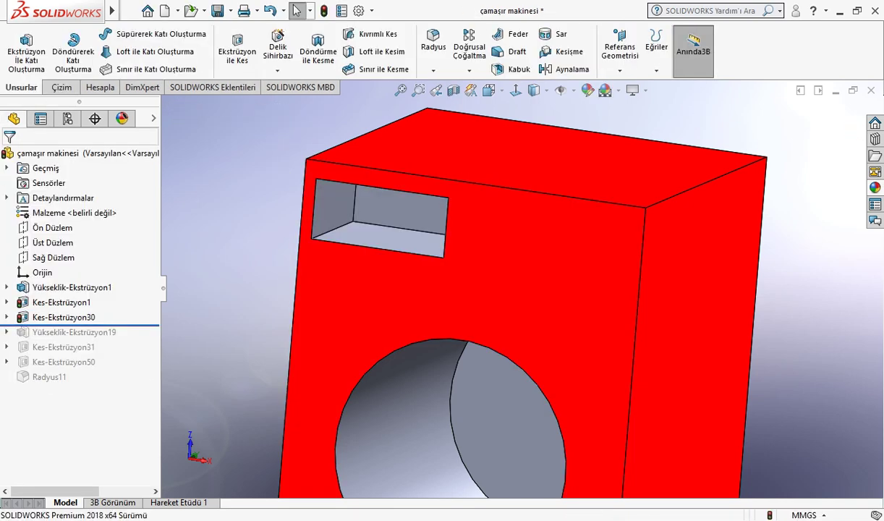
Restore the Ø45 knob Yükseklik-Ekstrüzyon19 after reviewing its Çizim20 sketch dimensions
drag(79, 324, 79, 340)
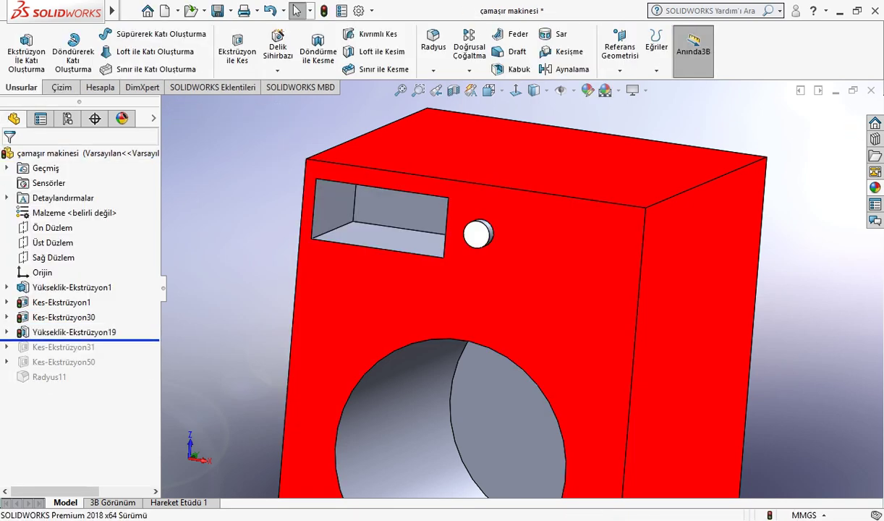
click(478, 233)
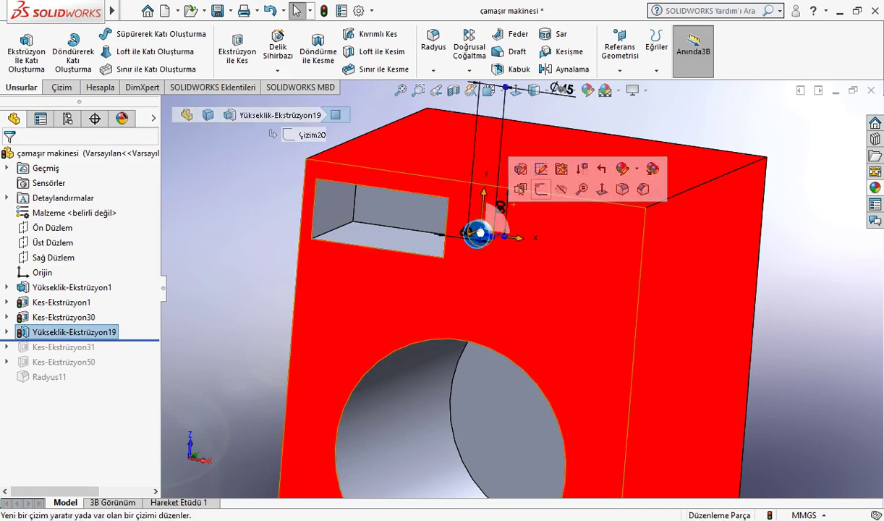
click(537, 170)
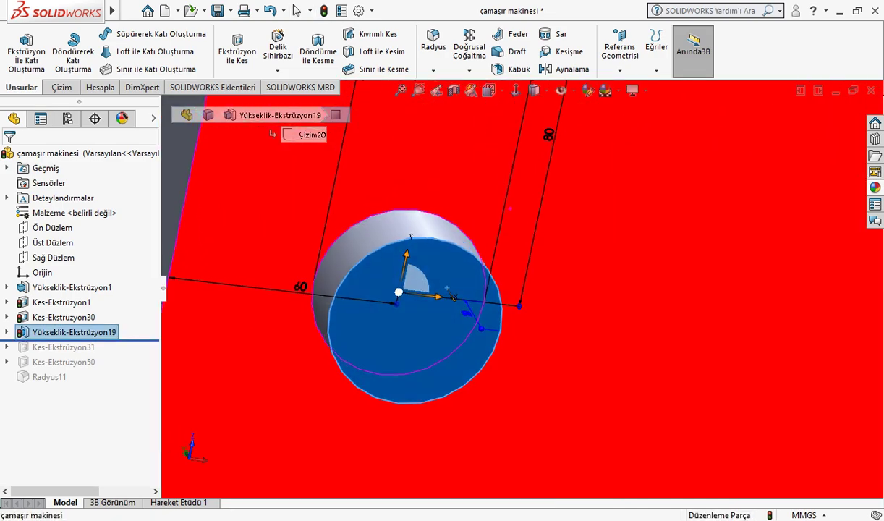
scroll(517, 275, up, 3)
scroll(518, 267, up, 3)
scroll(518, 279, up, 3)
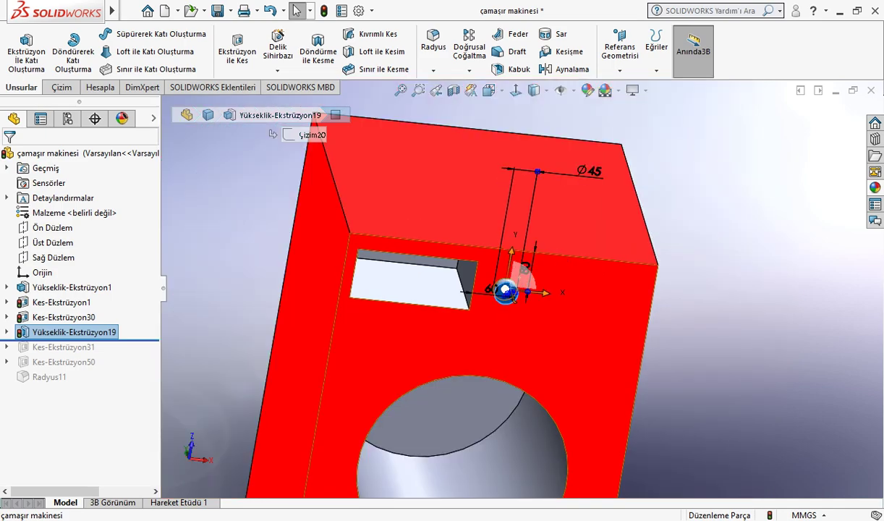
scroll(518, 289, down, 3)
scroll(523, 302, down, 3)
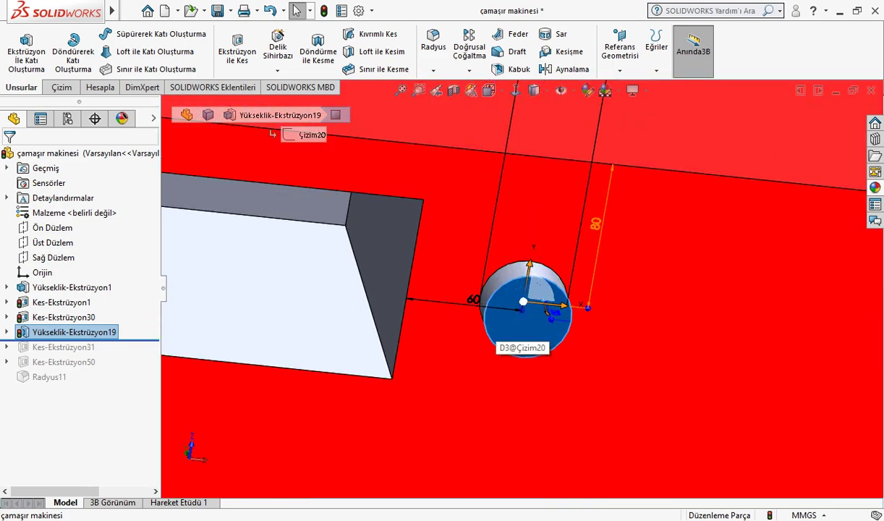
key(Escape)
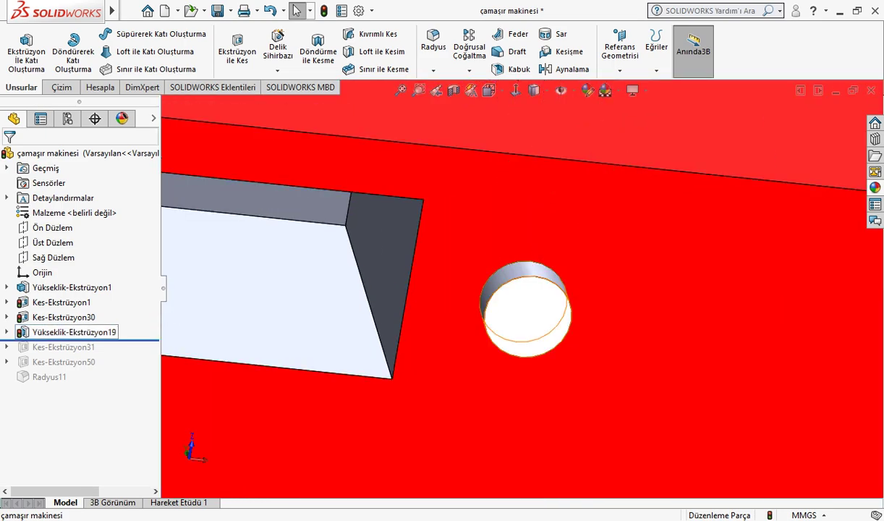
click(523, 301)
click(569, 248)
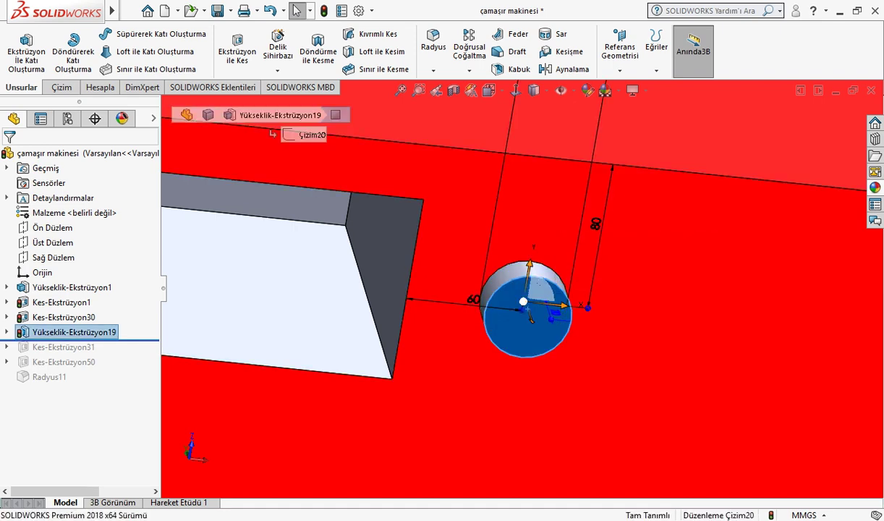
key(ctrl+b)
key(Return)
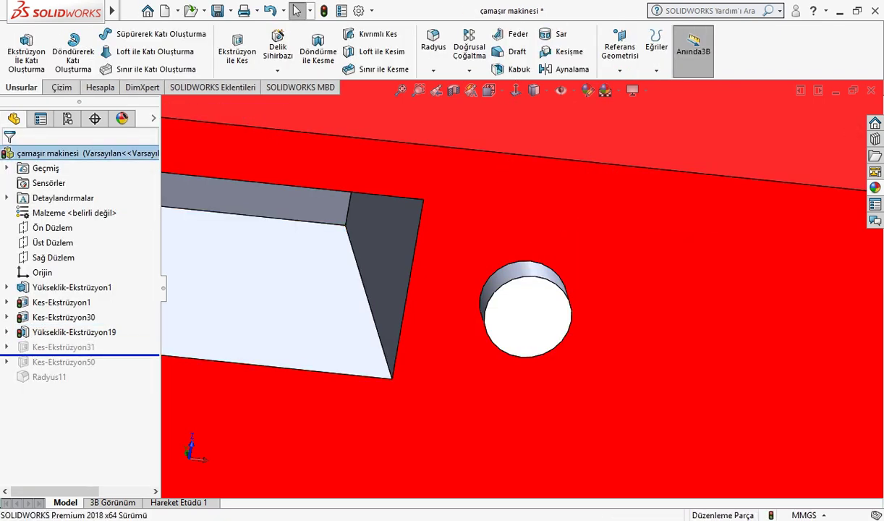
Roll the history forward past Kes-Ekstrüzyon31 to bring back the second rectangular recess
drag(79, 337, 79, 353)
scroll(624, 317, up, 5)
scroll(623, 316, down, 2)
Inspect the Kes-Ekstrüzyon31 rectangular cut head-on, then return to the angled view
scroll(627, 316, down, 3)
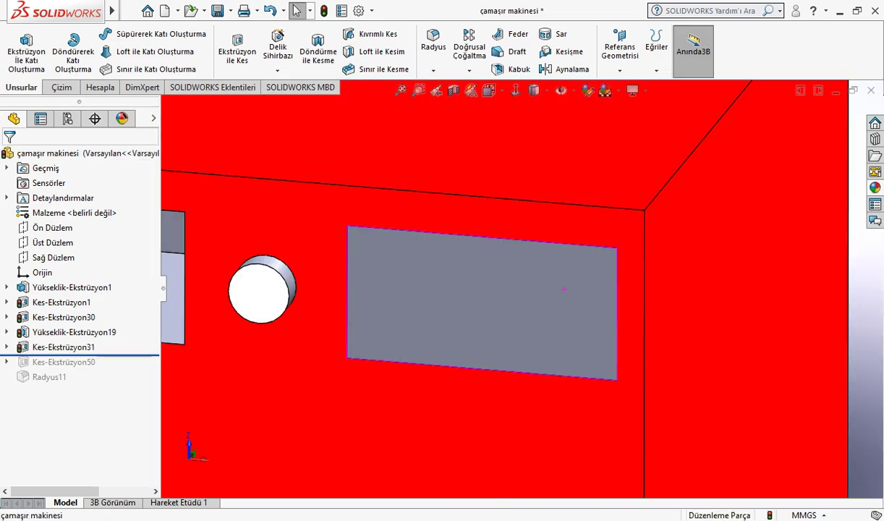
scroll(627, 316, down, 2)
click(592, 279)
key(ctrl+8)
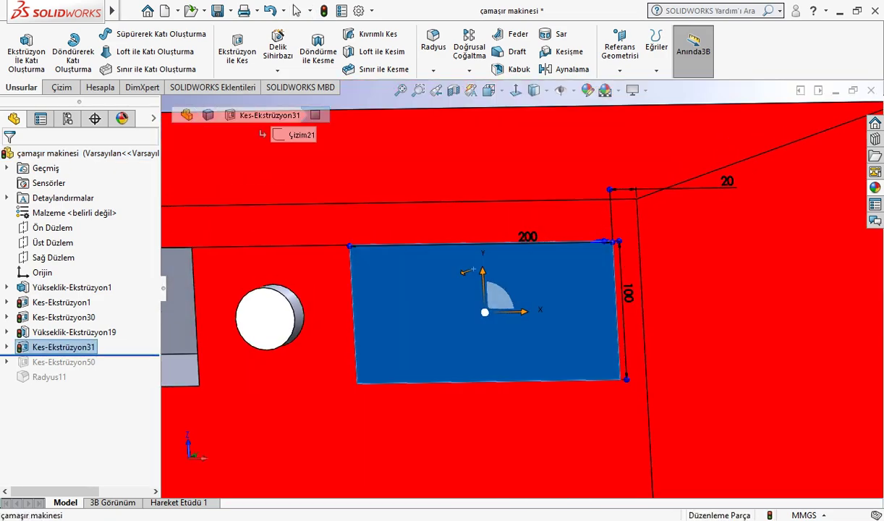
scroll(492, 304, up, 1)
key(ctrl+7)
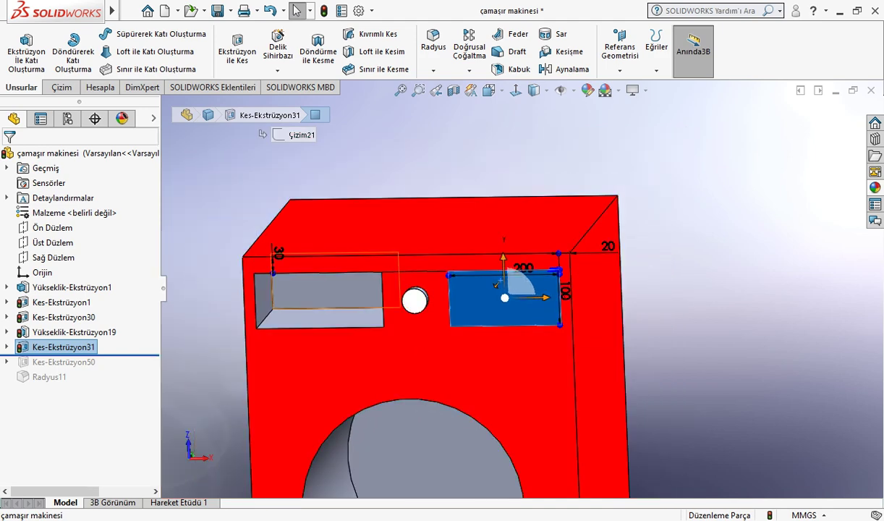
key(Escape)
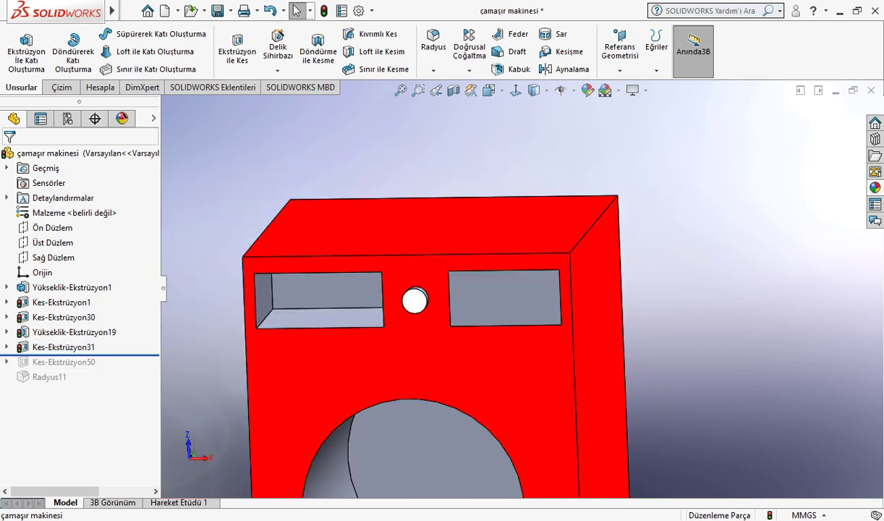
Roll forward past Kes-Ekstrüzyon50 and confirm the right-hand 200 × 100 mm cut
drag(79, 355, 79, 370)
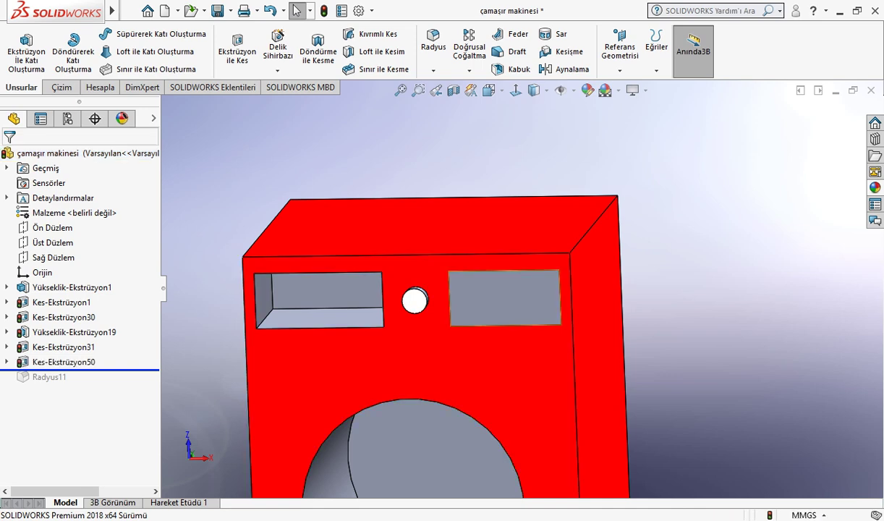
click(504, 296)
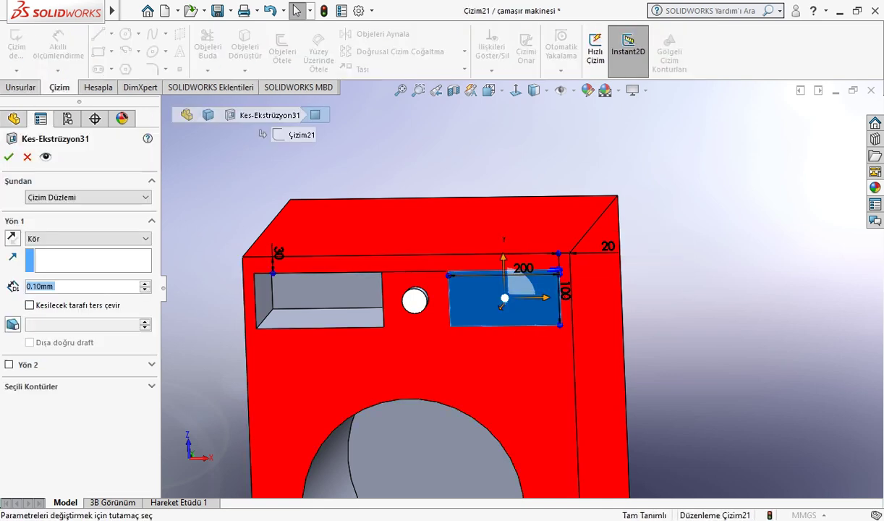
key(Return)
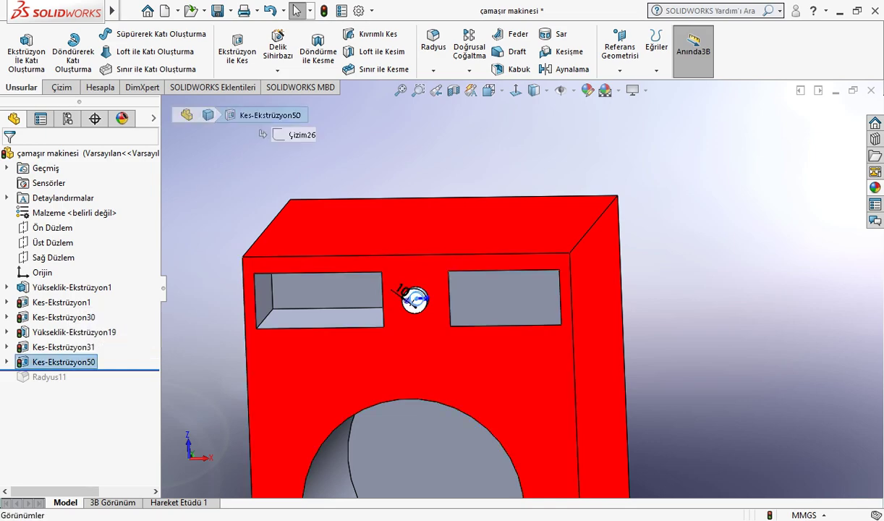
scroll(412, 298, down, 2)
scroll(411, 296, down, 4)
scroll(411, 297, down, 4)
Orbit around the knob and view its flat front face head-on
scroll(411, 296, up, 3)
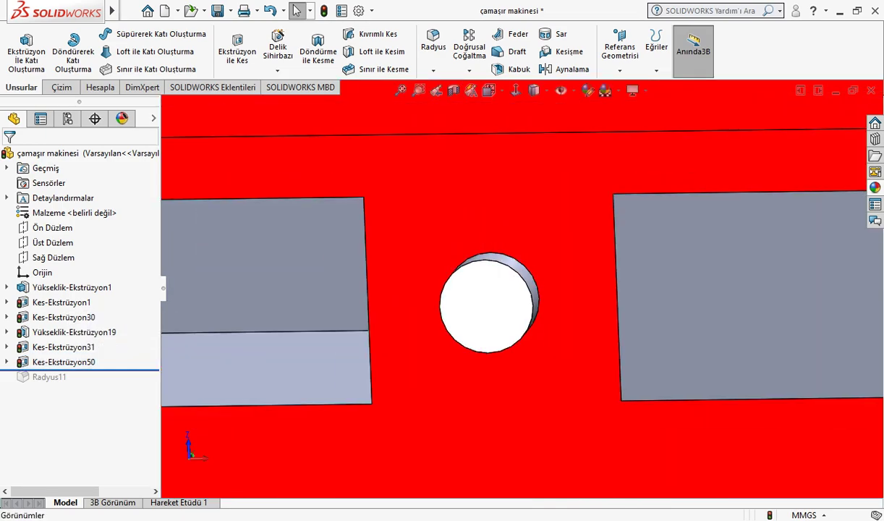
scroll(517, 329, down, 2)
mouse_move(411, 296)
middle_down()
mouse_move(517, 329)
mouse_move(520, 297)
middle_up()
middle_drag(520, 297, 535, 289)
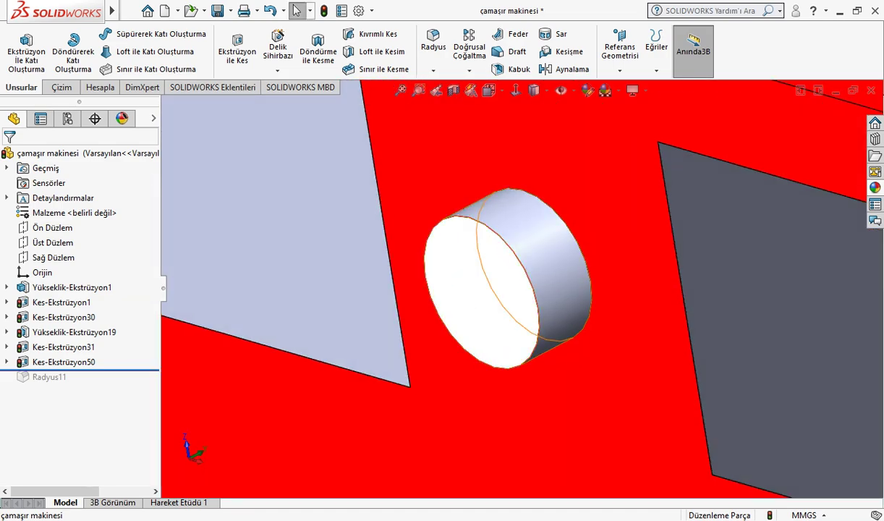
click(536, 289)
click(470, 289)
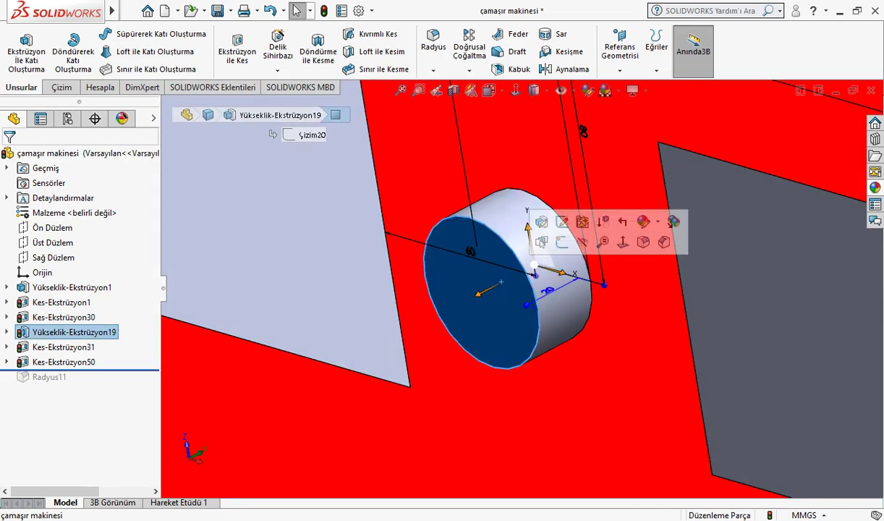
key(ctrl+8)
key(Escape)
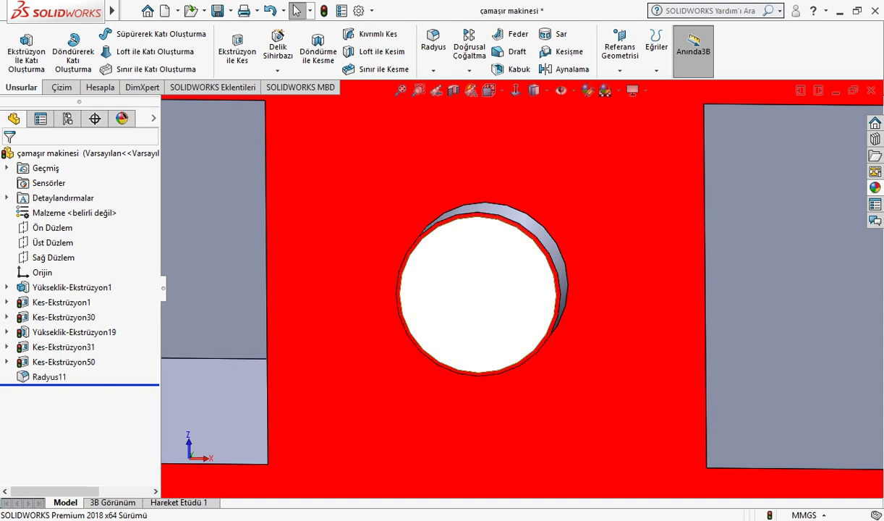
Re-confirm the Radyus11 fillet around the knob hole and rebuild the part
scroll(542, 255, down, 5)
click(486, 252)
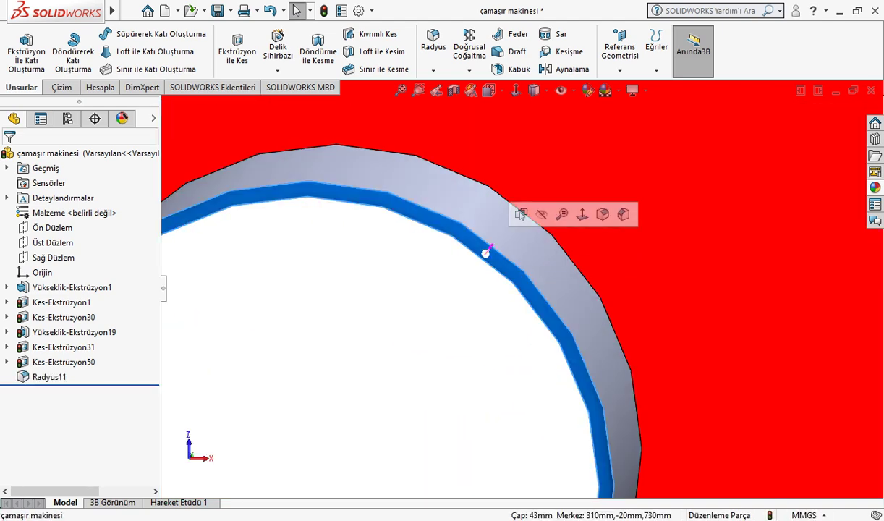
click(527, 210)
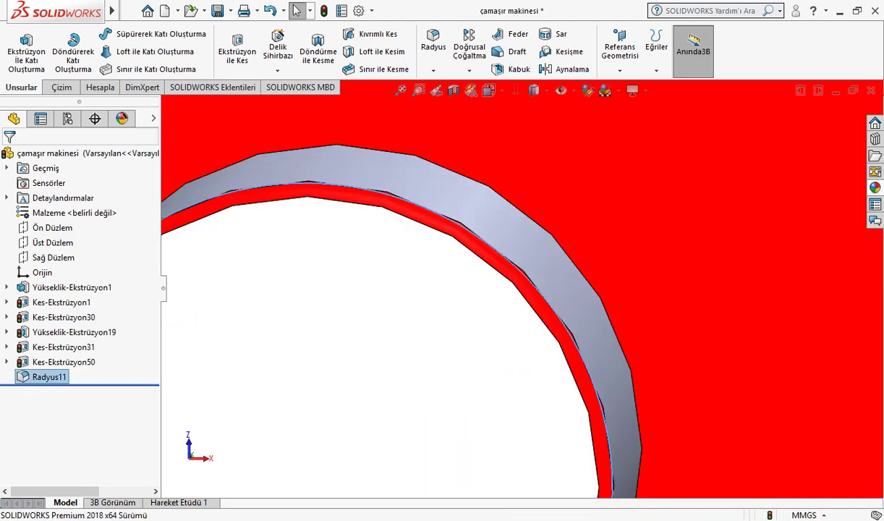
key(Return)
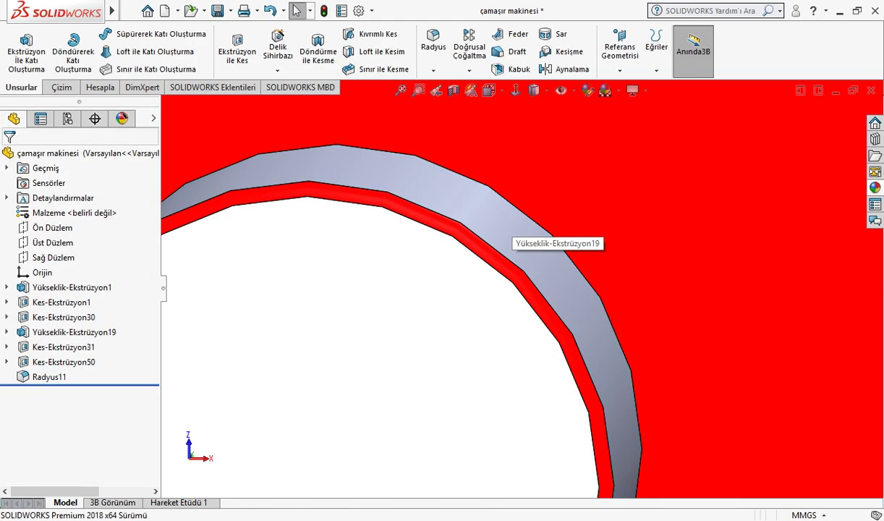
Switch to the mutfak dolabı 2 montaj kitchen assembly and zoom around the washer
key(f)
key(ctrl+Tab)
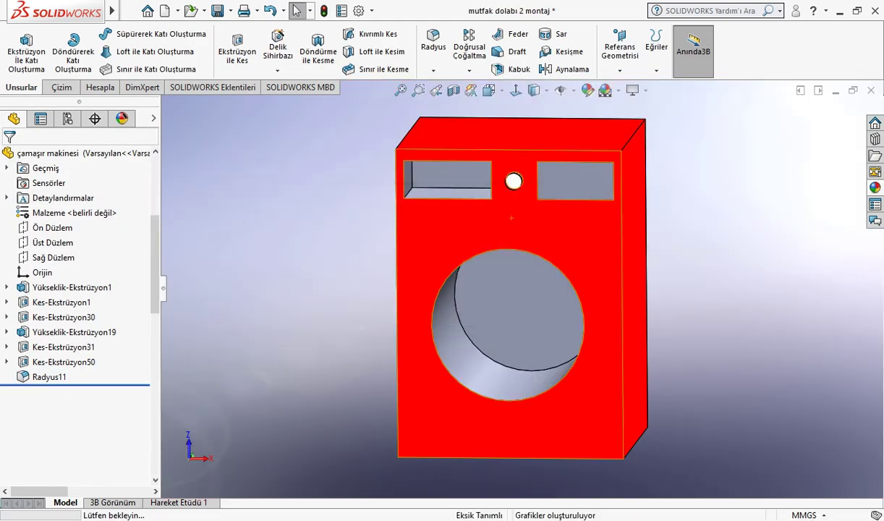
scroll(594, 302, down, 3)
scroll(593, 302, down, 2)
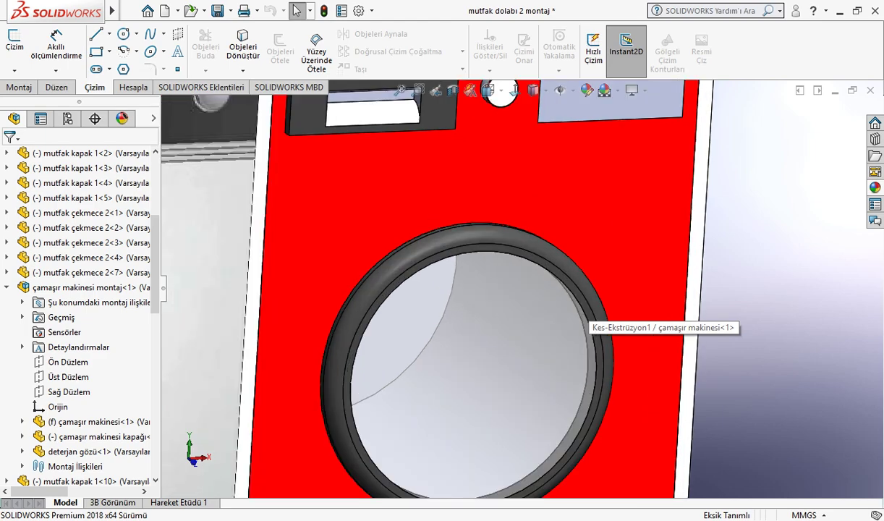
scroll(593, 302, up, 1)
scroll(464, 174, up, 3)
scroll(464, 174, down, 2)
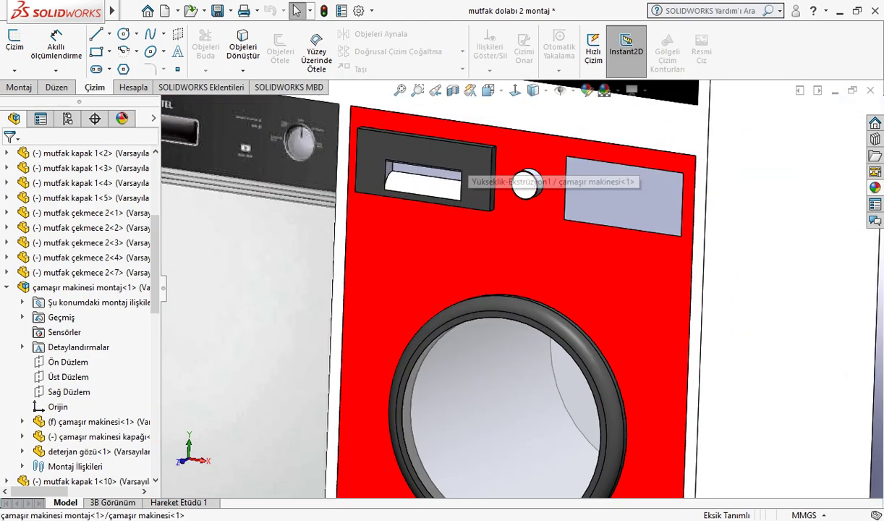
scroll(464, 174, down, 2)
Open the çamaşır makinesi montaj sub-assembly separately and select its detergent drawer
click(466, 170)
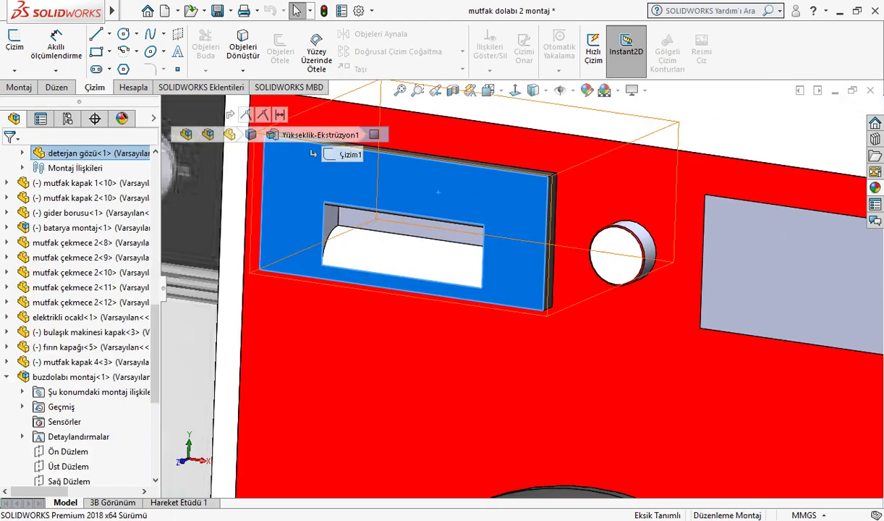
click(437, 192)
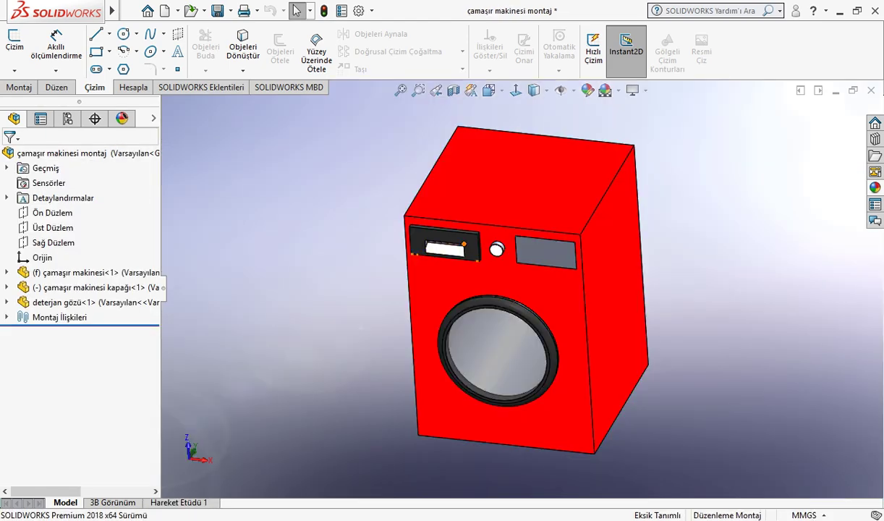
click(463, 253)
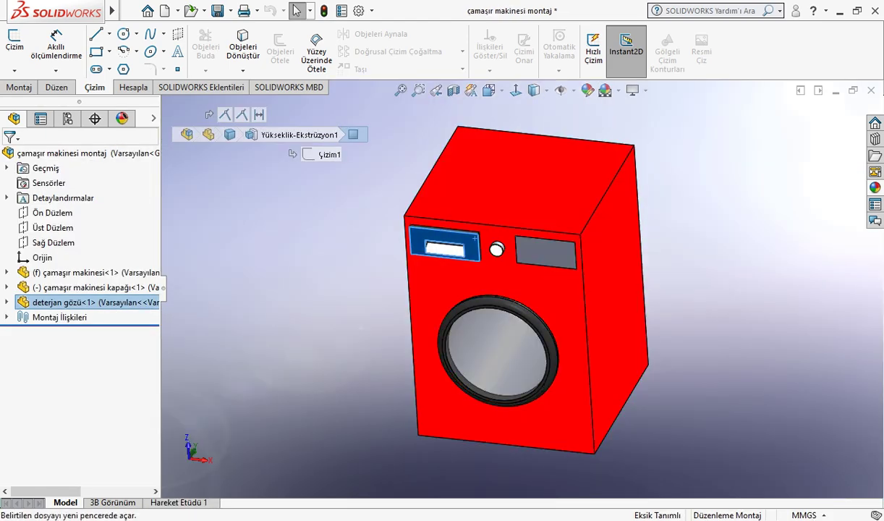
Delete the drawer's Uzaklık1 distance mate, keeping coincident mates Çakışık9 and Çakışık10
key(Escape)
scroll(463, 262, down, 5)
click(467, 261)
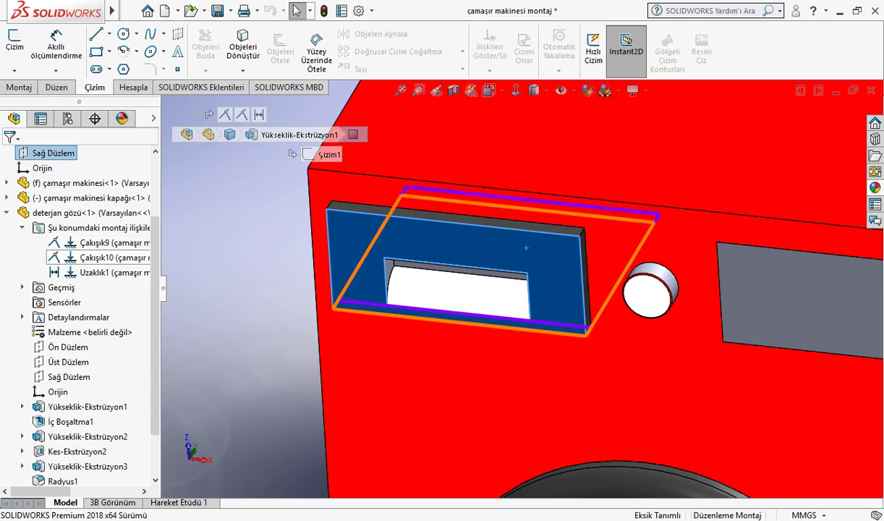
click(109, 258)
click(108, 242)
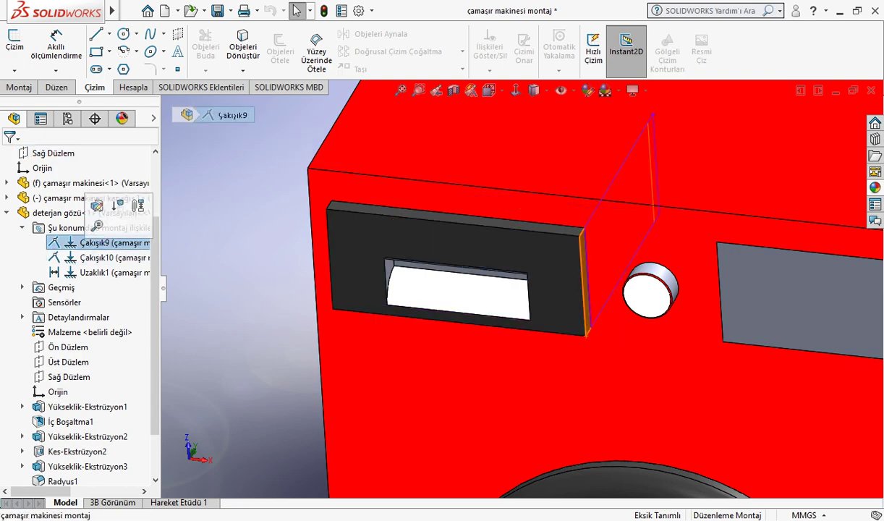
click(109, 272)
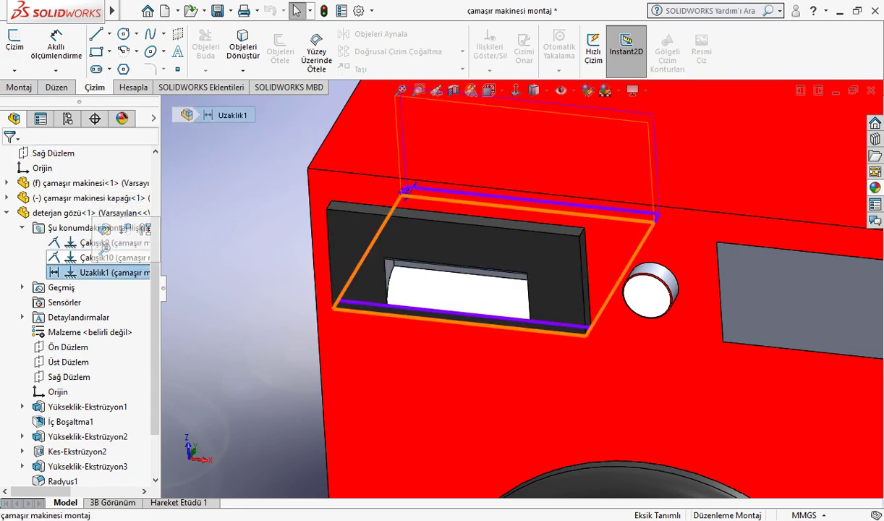
key(Delete)
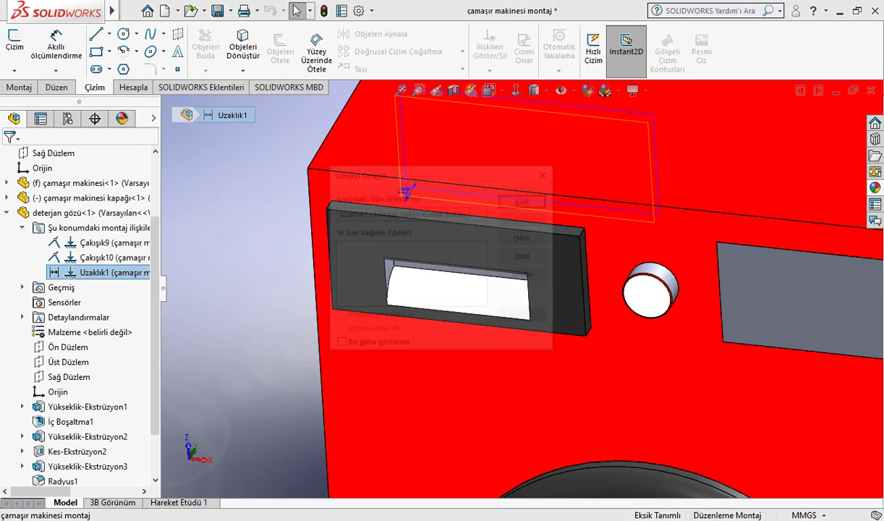
key(Return)
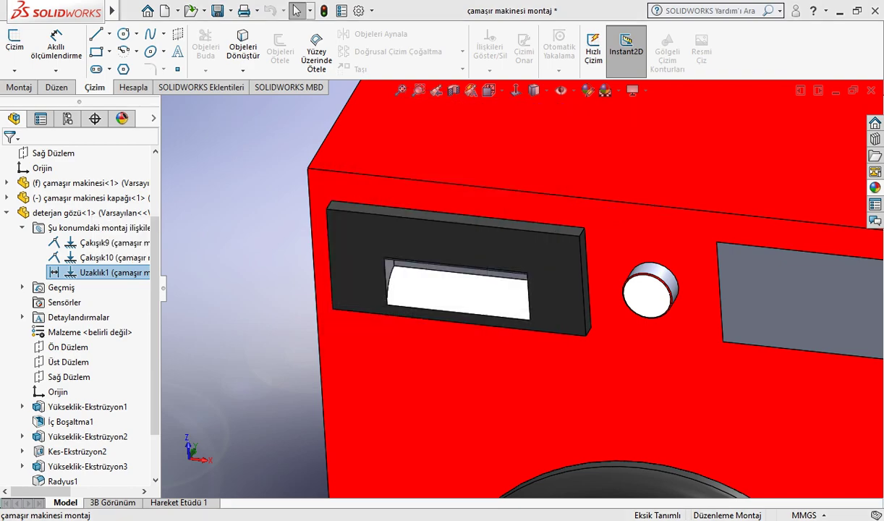
Test-slide the detergent drawer out, undo to keep it closed, and zoom to fit
drag(567, 249, 570, 244)
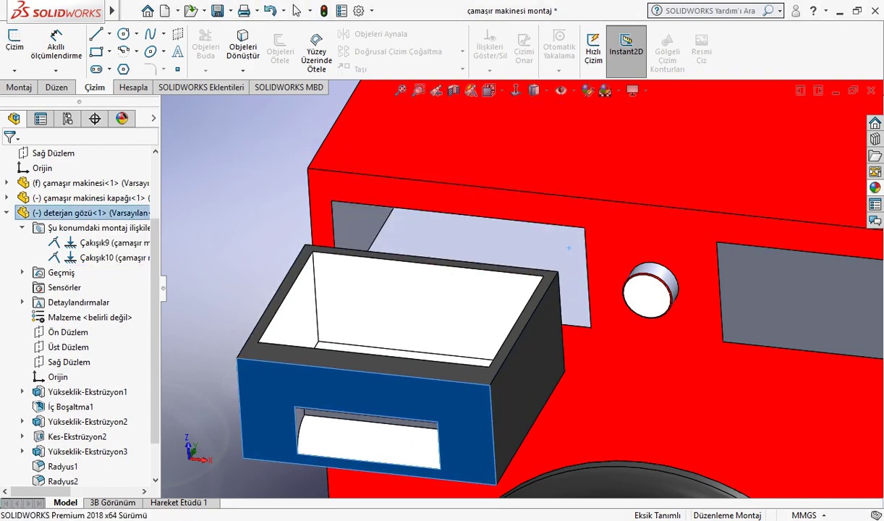
middle_drag(570, 244, 576, 242)
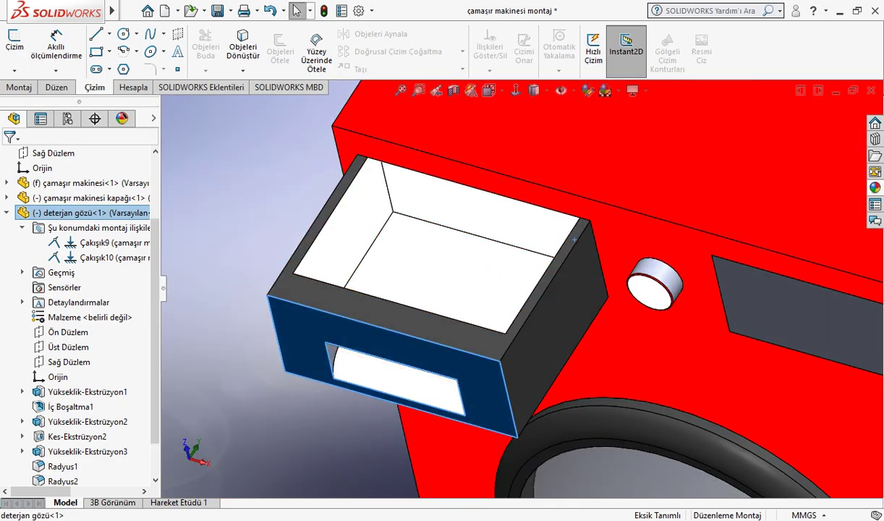
key(ctrl+z)
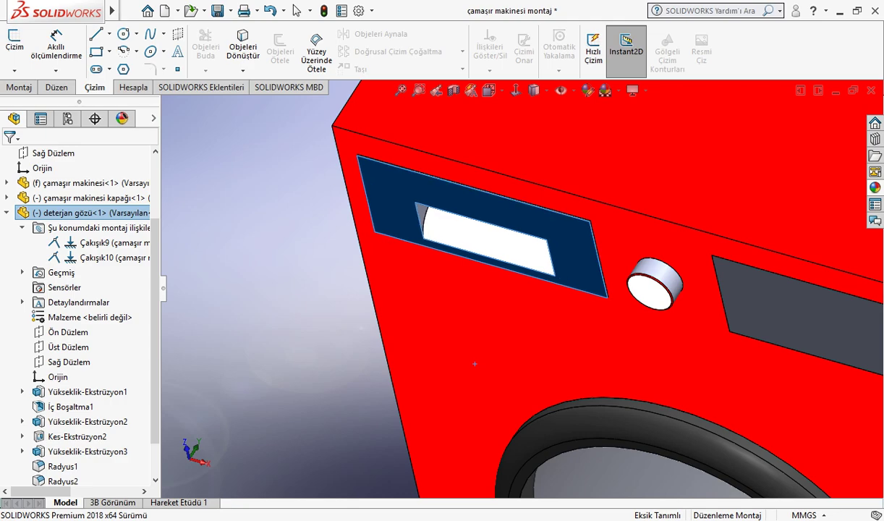
key(f)
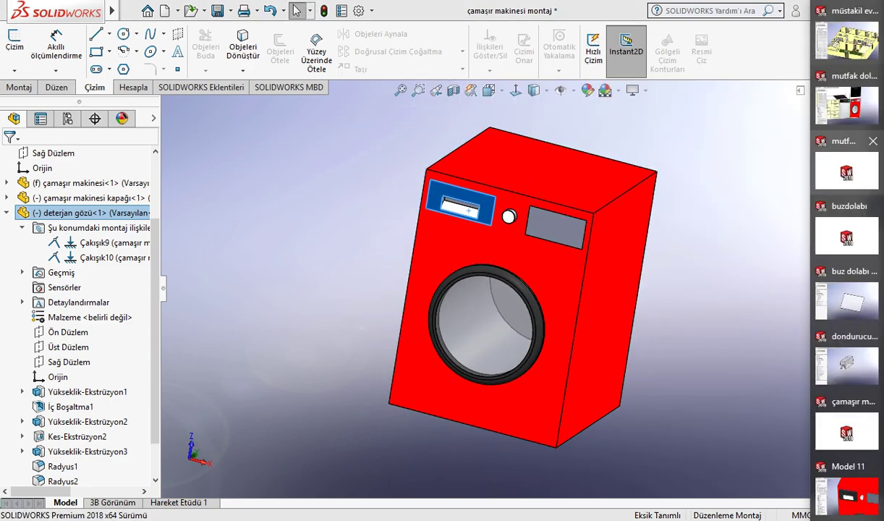
Return to the müstakil ev montaj house assembly and zoom and orbit around its rooms
click(844, 101)
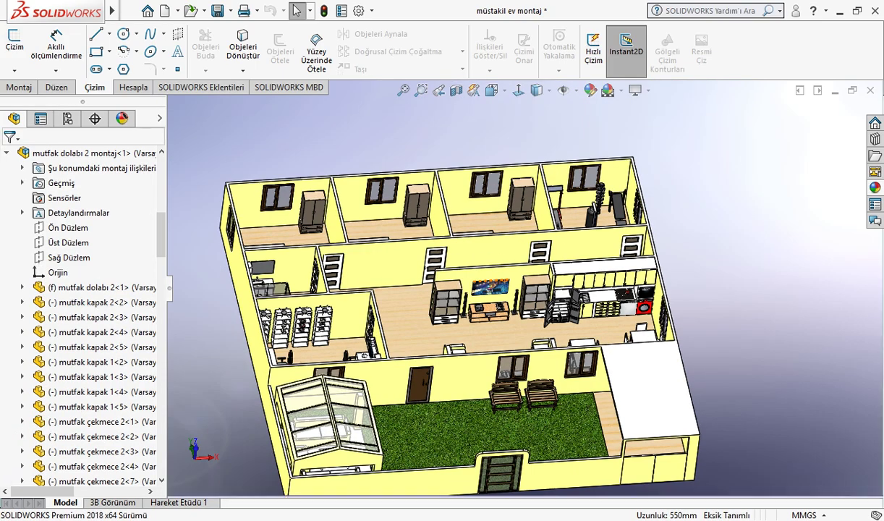
scroll(492, 296, down, 3)
middle_drag(492, 296, 673, 217)
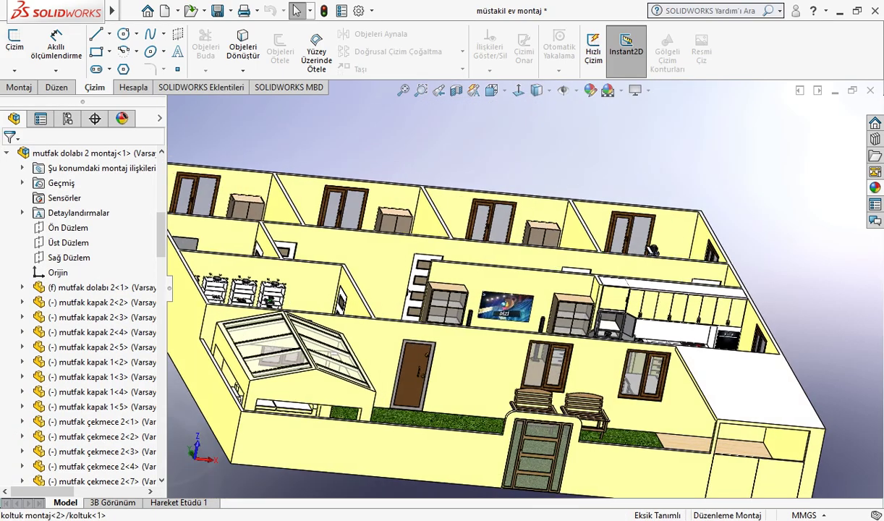